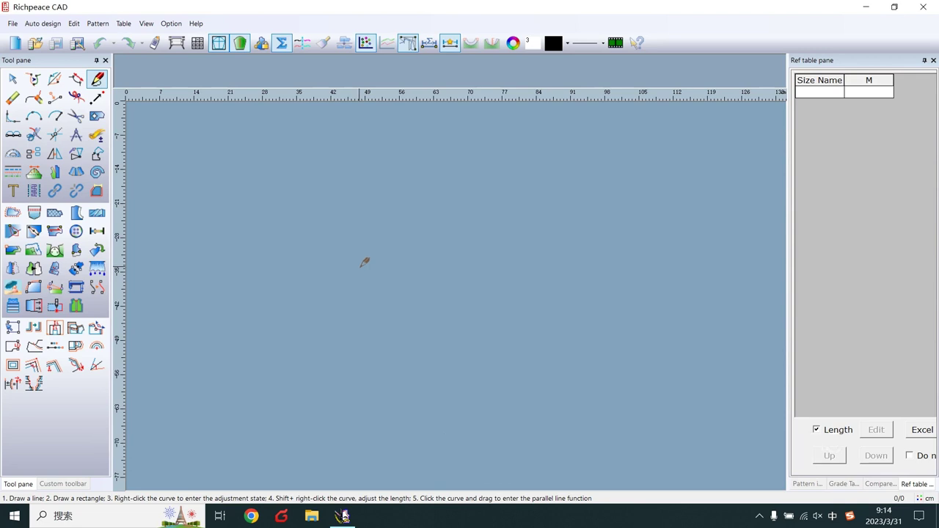
Add size columns S, L and XL around M in the size table editor
left_click(198, 42)
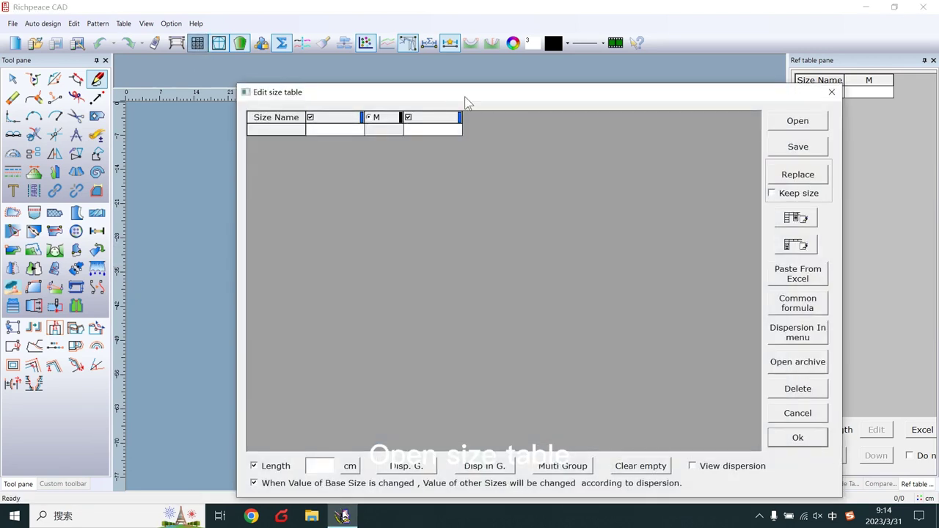
left_click_drag(464, 101, 378, 87)
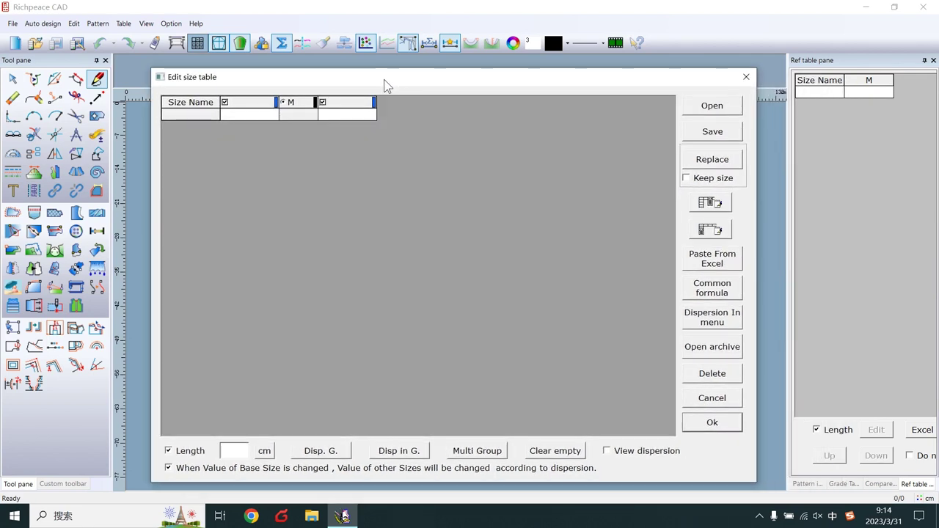
double_click(305, 107)
type("S")
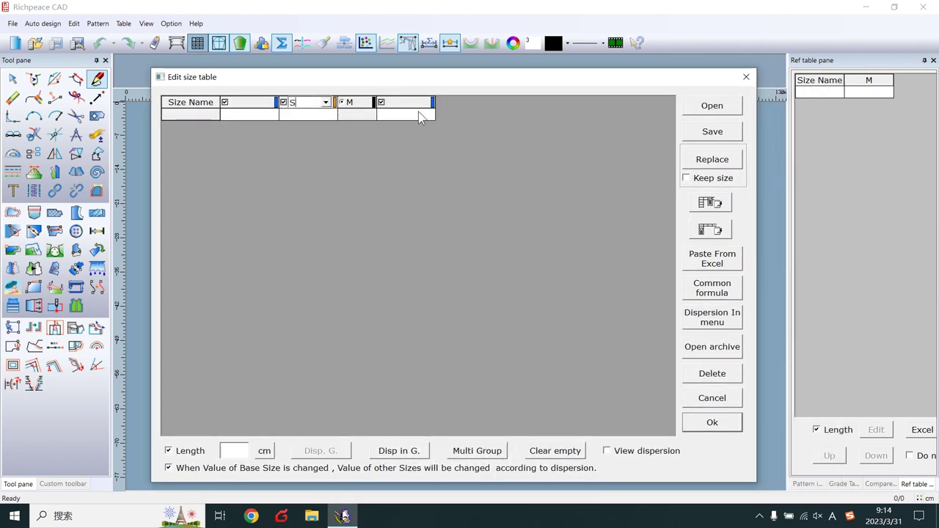
double_click(406, 101)
type("L")
double_click(456, 102)
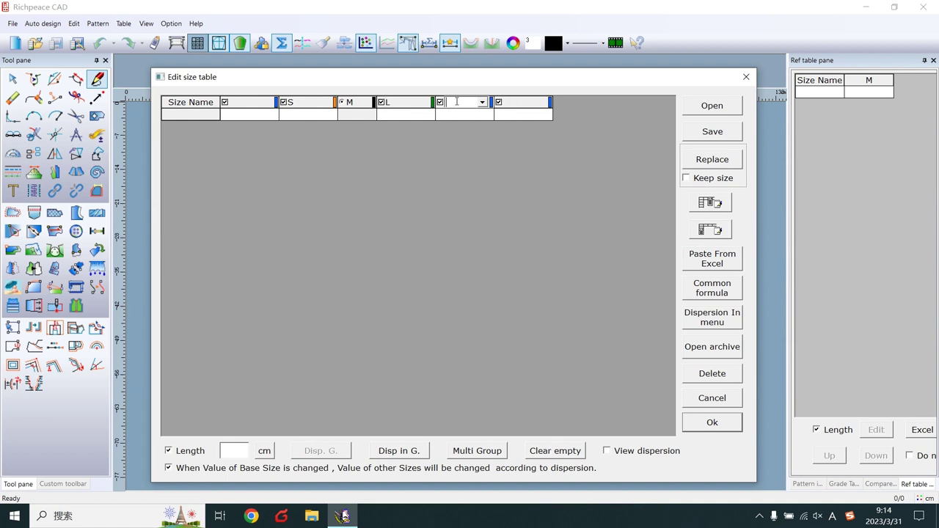
type("XL")
Add a Length row with 68 for M, graded in 2 cm steps to 66, 68, 70, 72
double_click(199, 114)
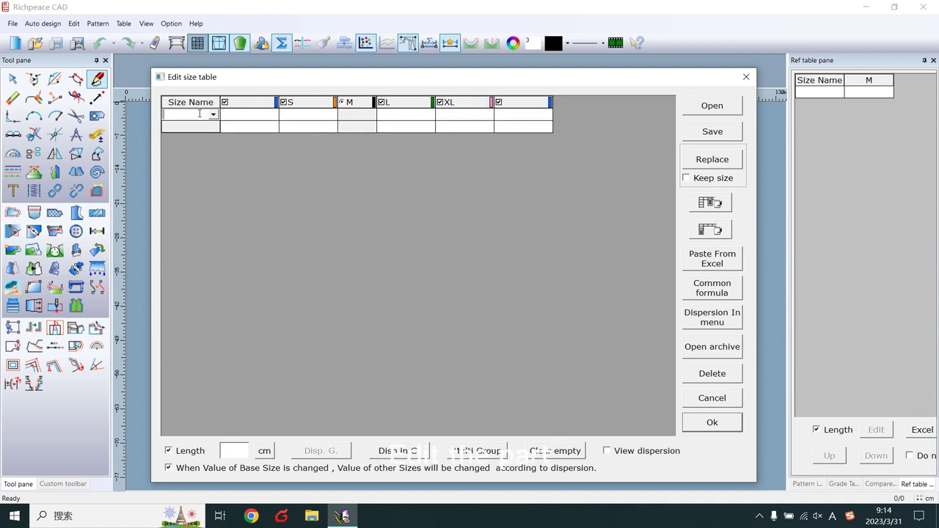
type("e")
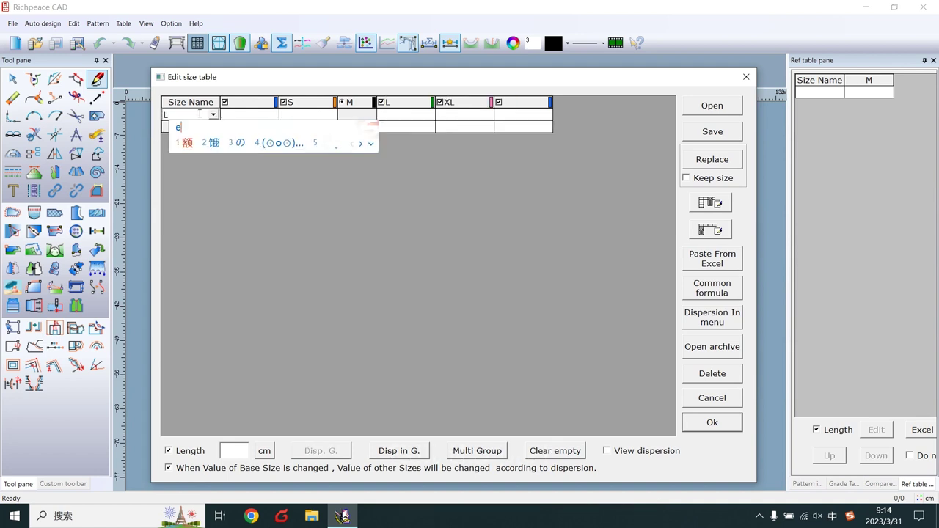
type("n")
key("Return")
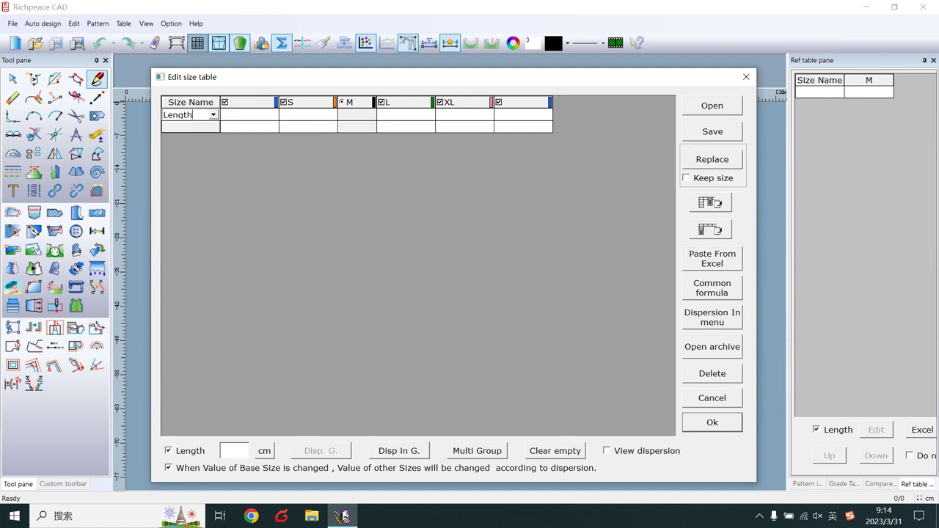
left_click(352, 116)
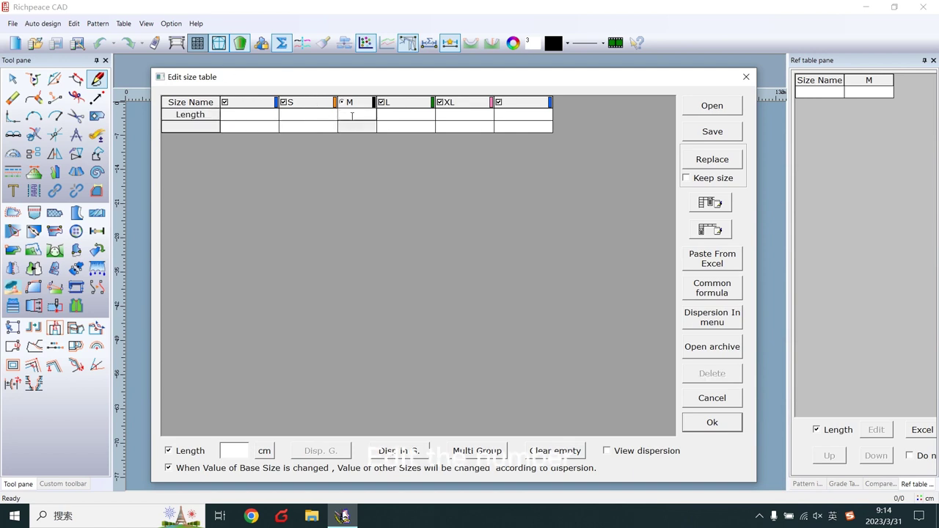
type("68")
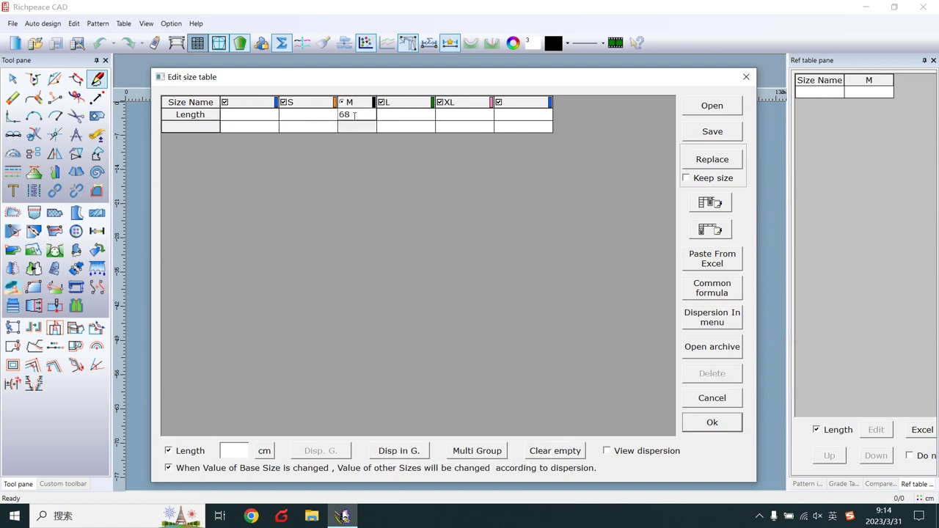
key("Return")
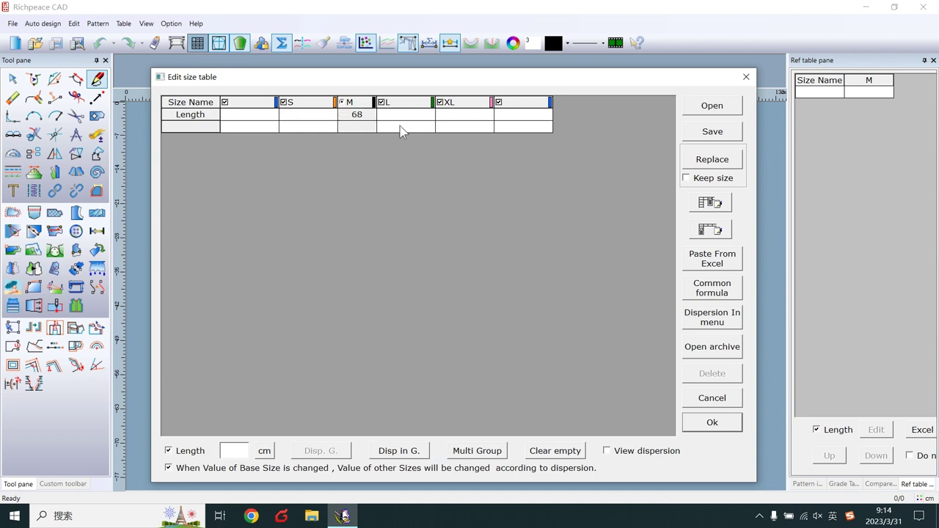
double_click(352, 116)
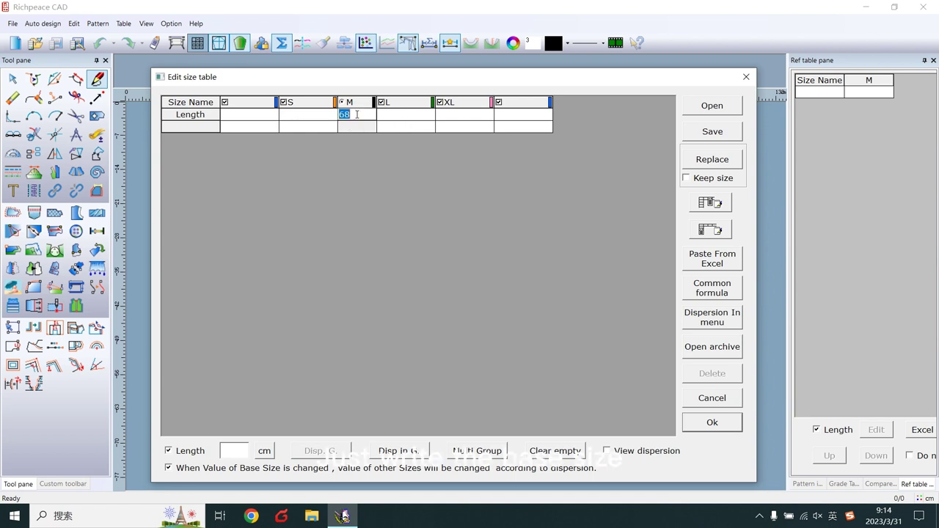
right_click(363, 114)
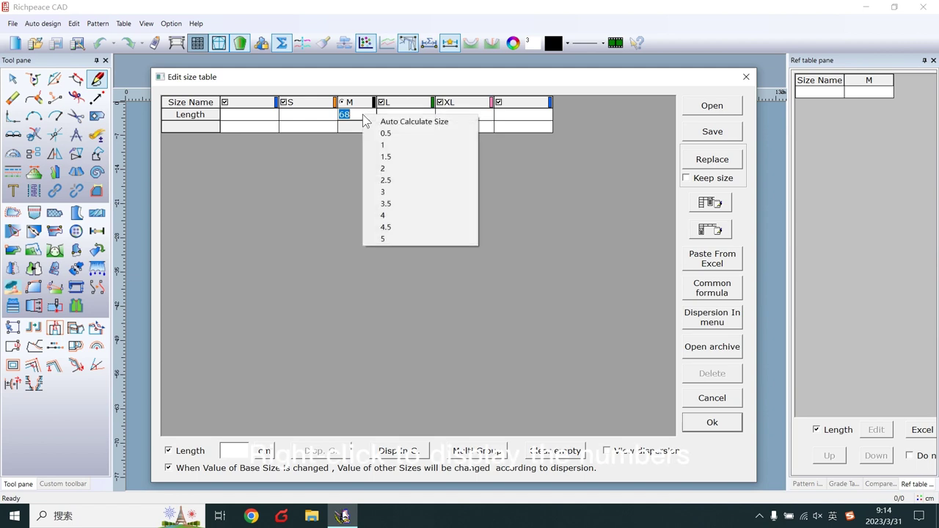
left_click(399, 168)
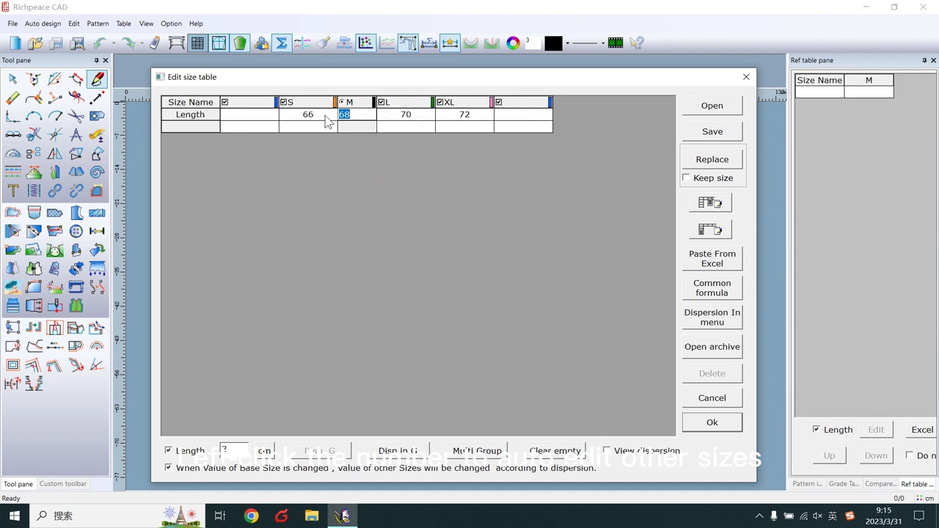
left_click(409, 154)
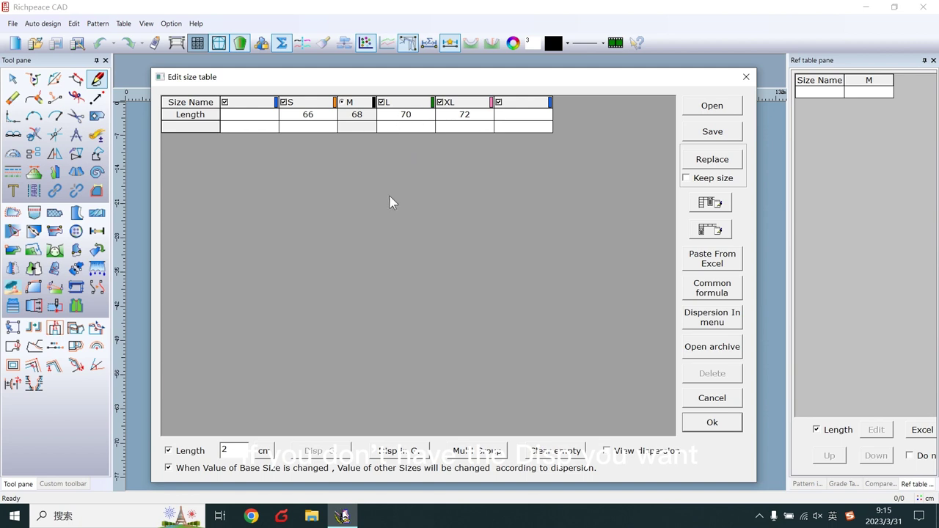
Change the Length grading step to 1.7 cm, giving 66.3, 68, 69.7, 71.4
double_click(219, 450)
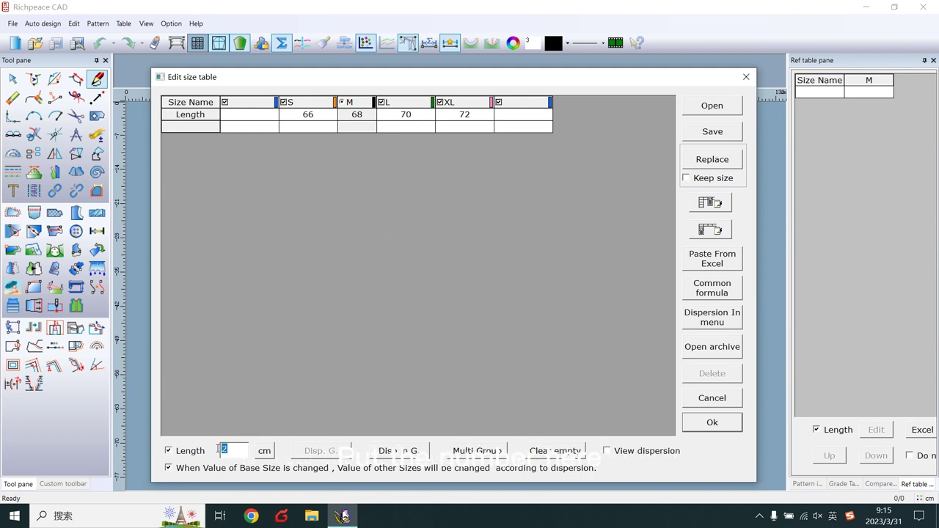
type("1.7")
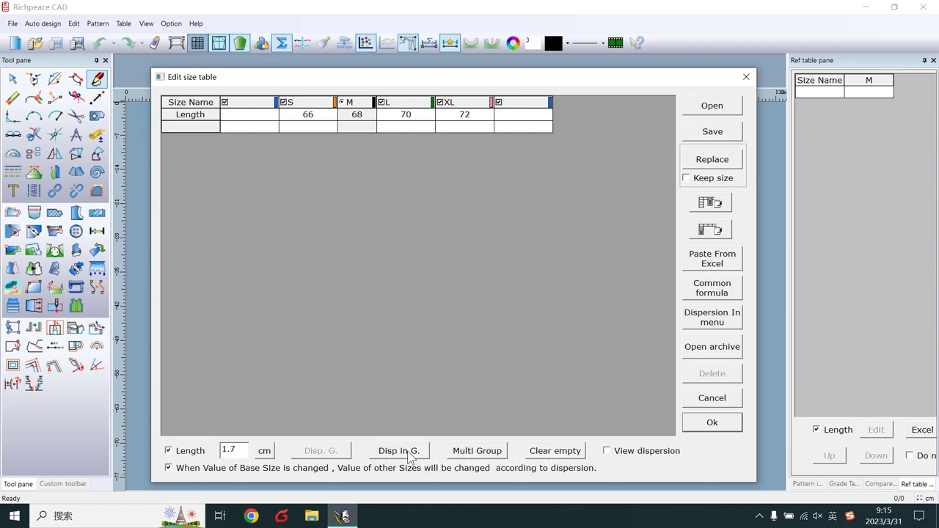
left_click(409, 458)
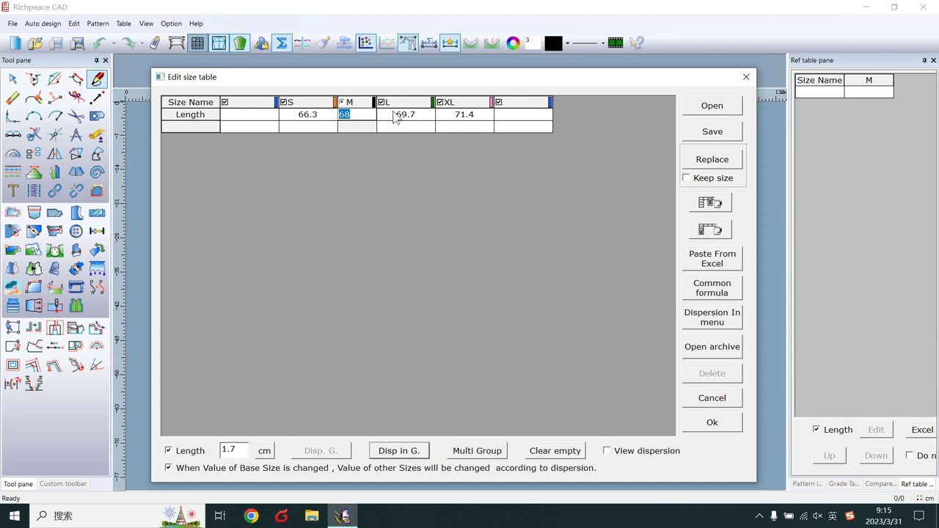
left_click(378, 182)
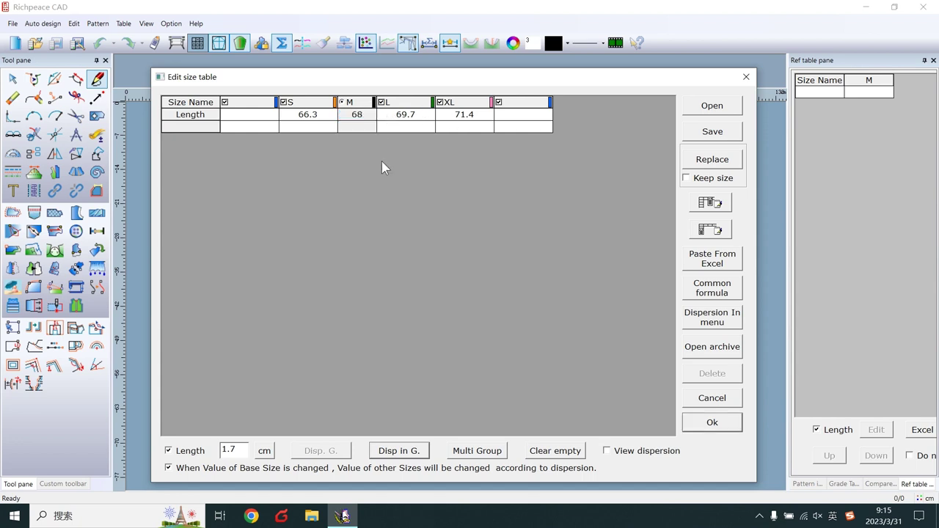
left_click(711, 108)
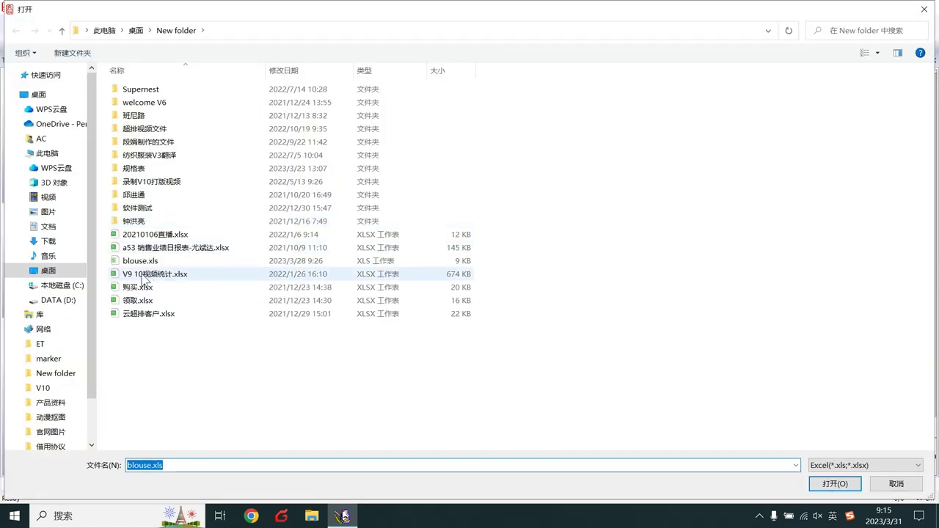
Import blouse.xls as the size table and confirm it
double_click(141, 263)
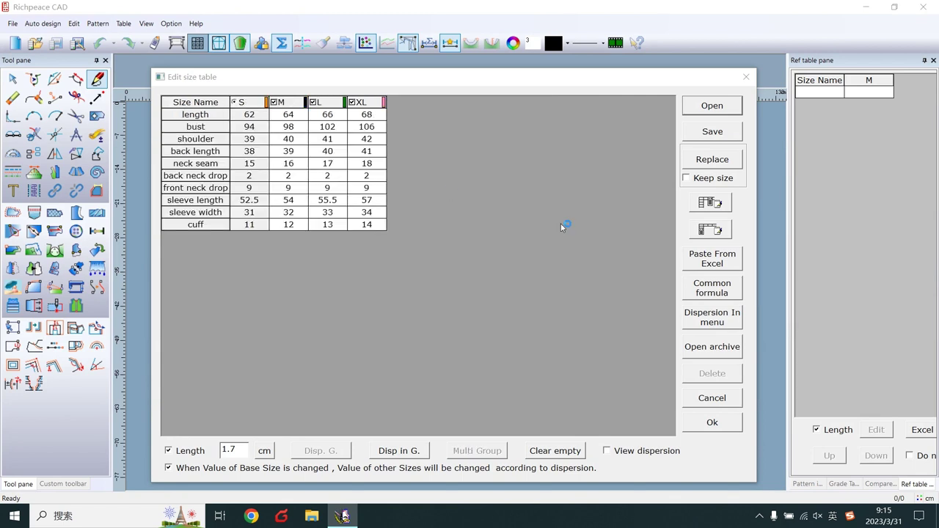
left_click(718, 422)
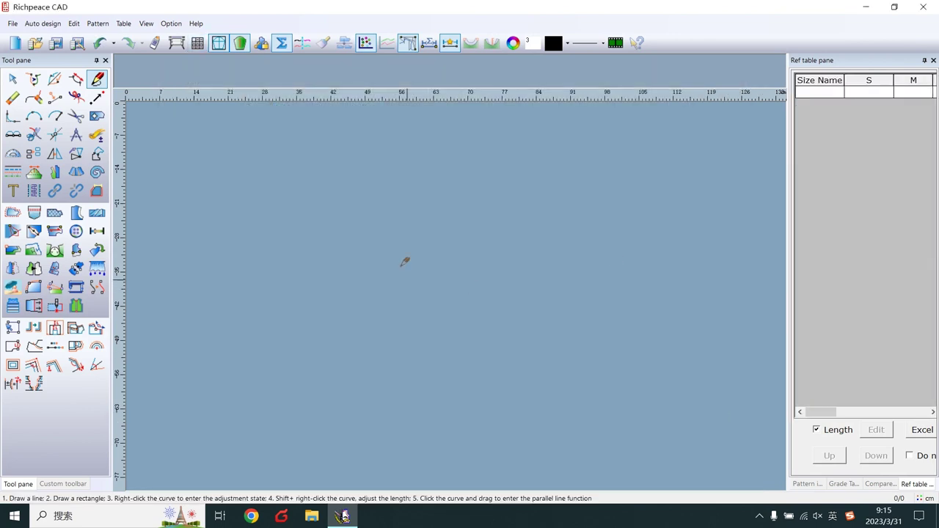
Turn on formula design mode and set cm length precision to 0.001 in System setup
left_click(283, 43)
left_click(171, 23)
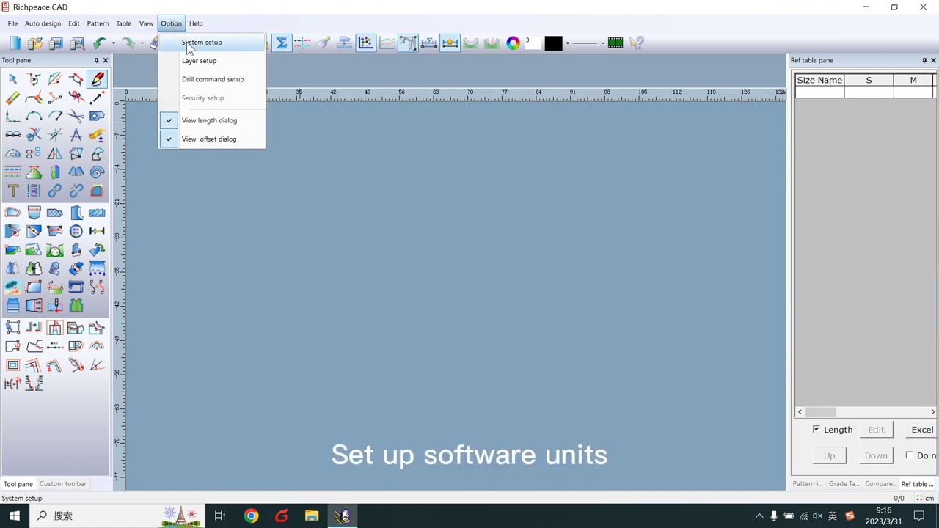
left_click(190, 43)
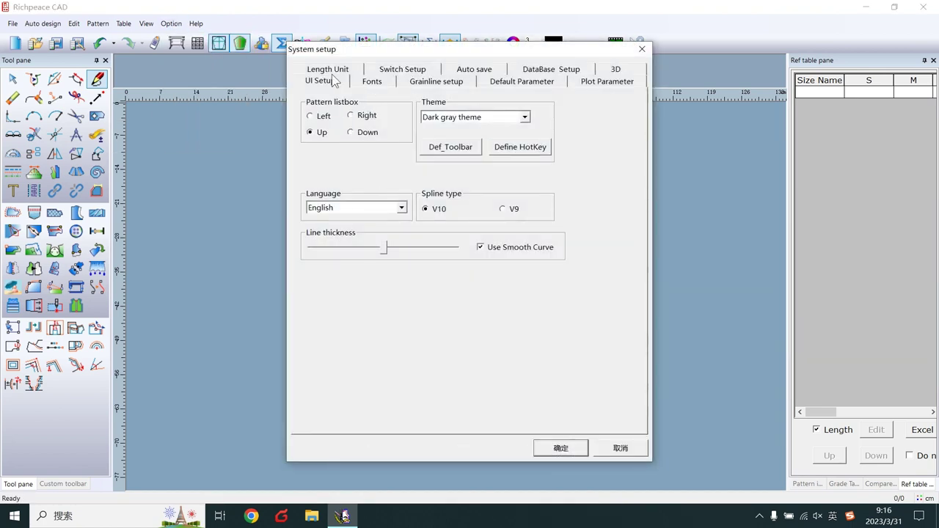
left_click(336, 69)
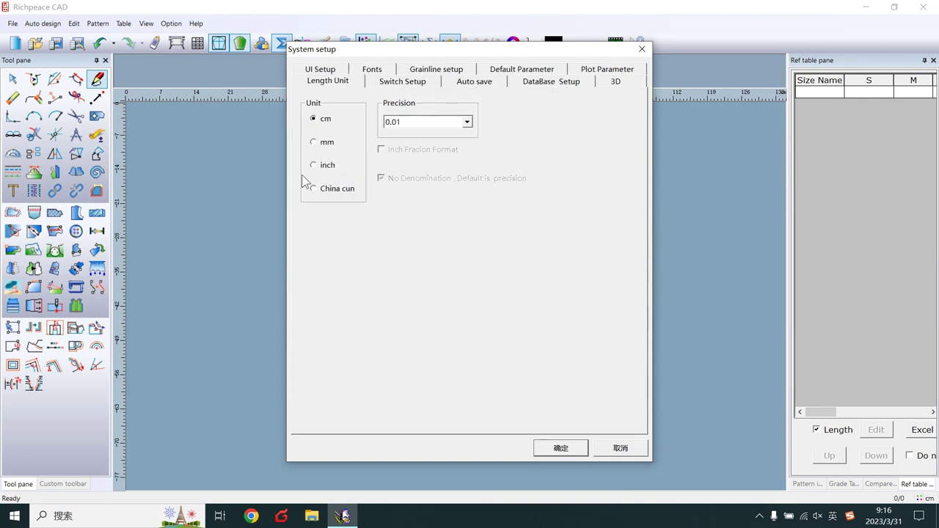
left_click(330, 143)
left_click(323, 119)
left_click(405, 85)
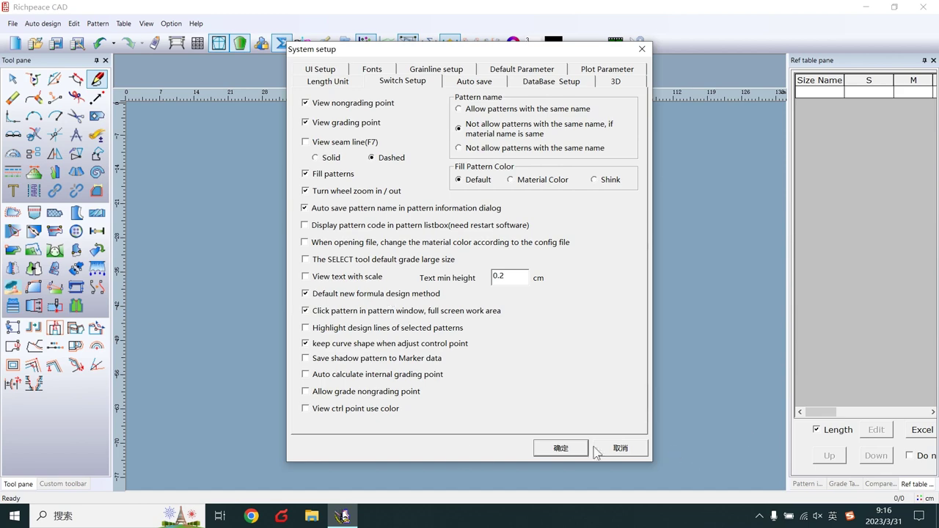
left_click(561, 448)
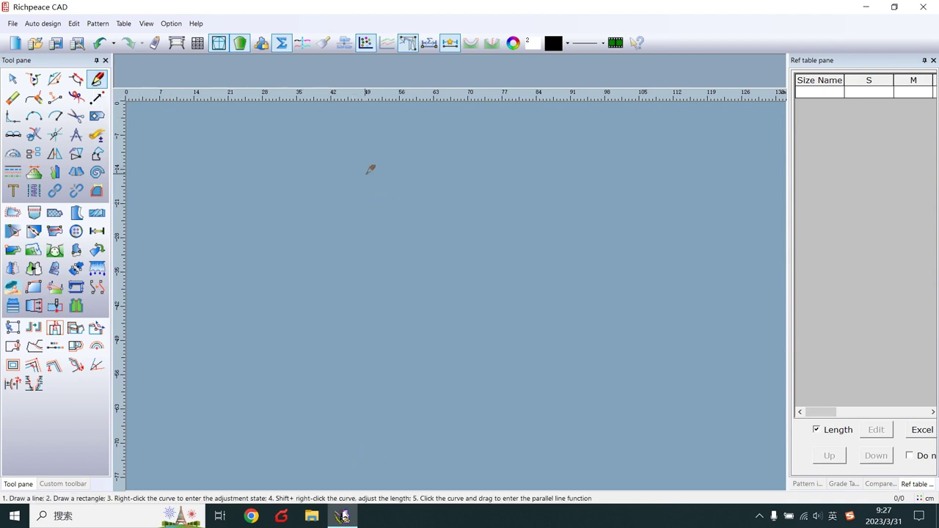
Draw a rectangle bust/4 wide and length tall using formula values
left_click_drag(366, 173, 516, 443)
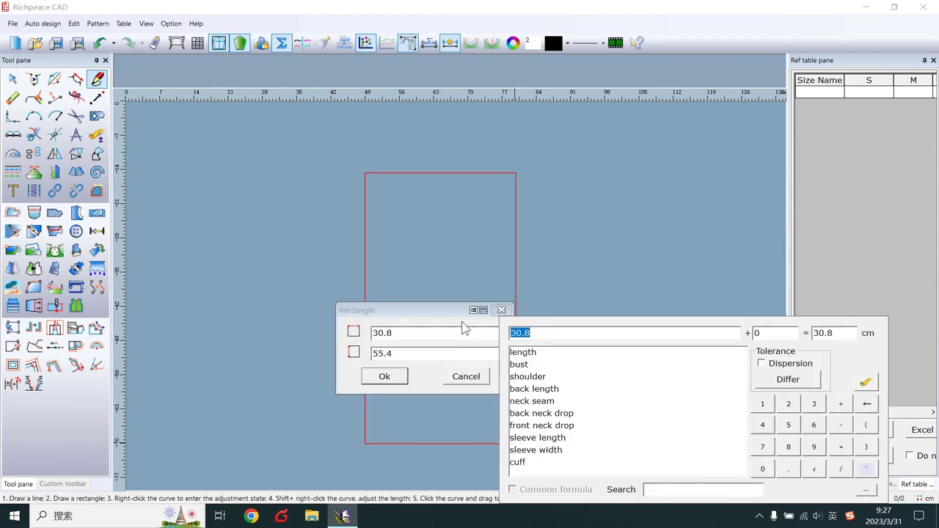
left_click_drag(445, 309, 336, 167)
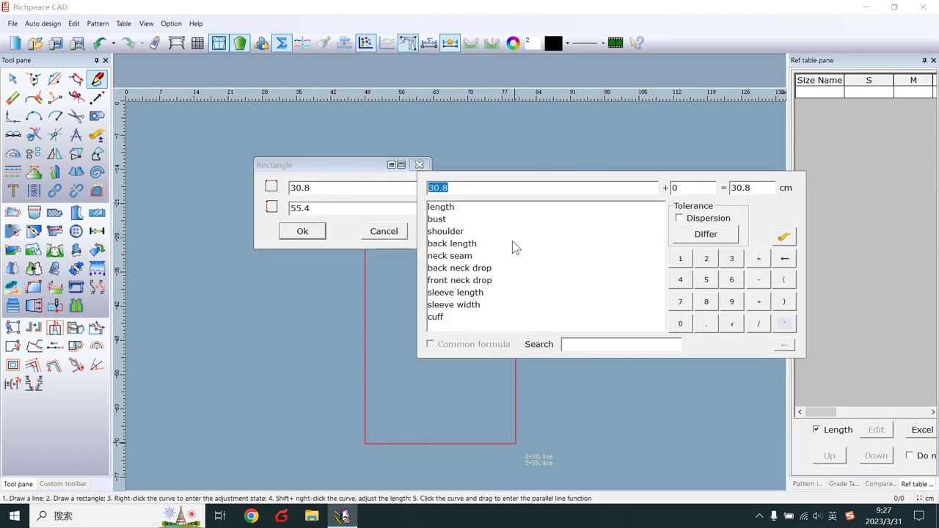
double_click(443, 224)
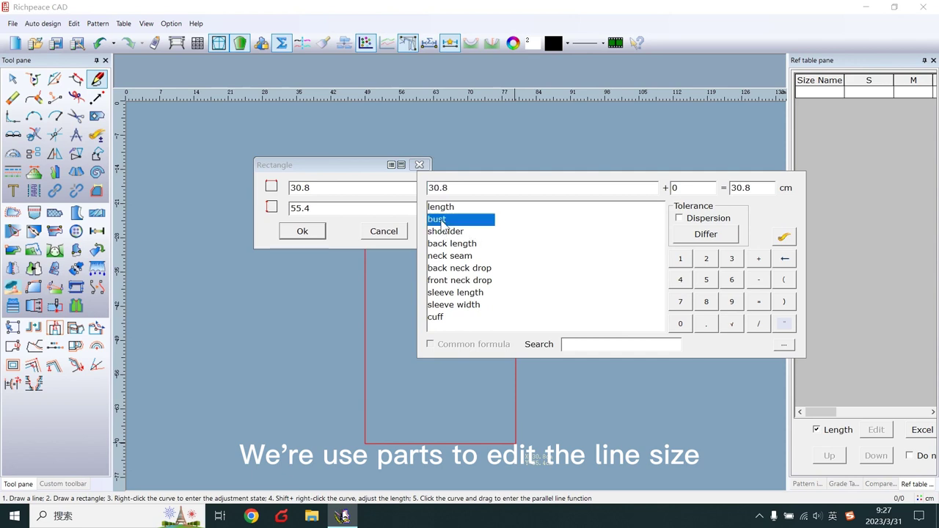
left_click(758, 324)
left_click(680, 280)
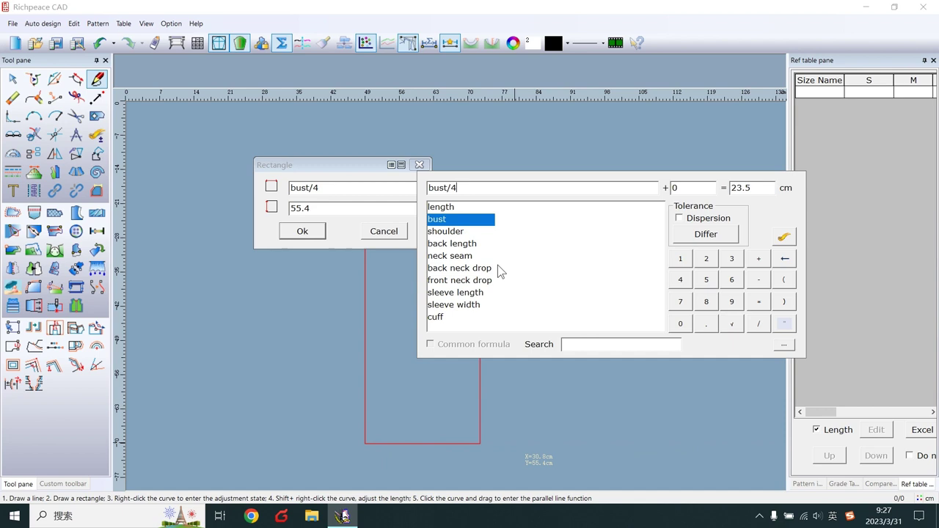
left_click(320, 212)
double_click(441, 228)
left_click(316, 234)
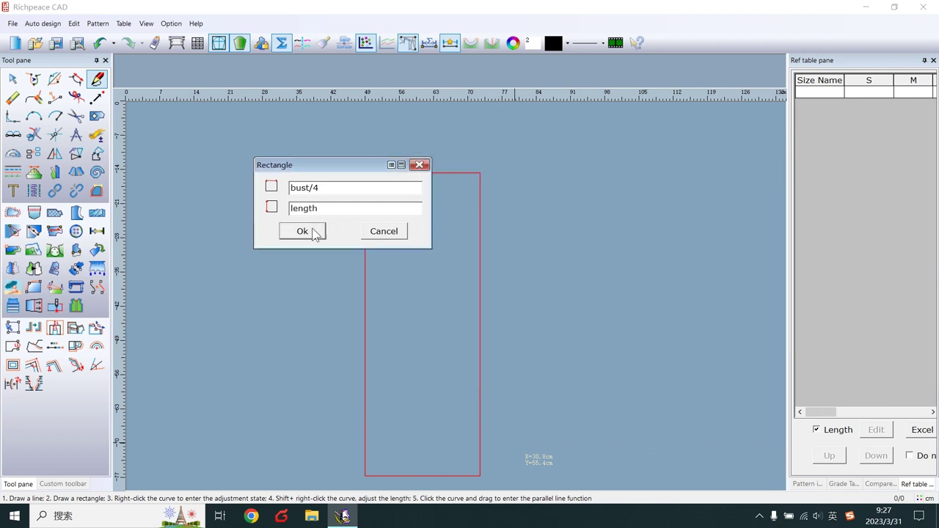
left_click(303, 231)
Mark a neck seam/2 by back neck drop box at the top-left corner and draw its diagonal
right_click_drag(365, 173, 414, 237)
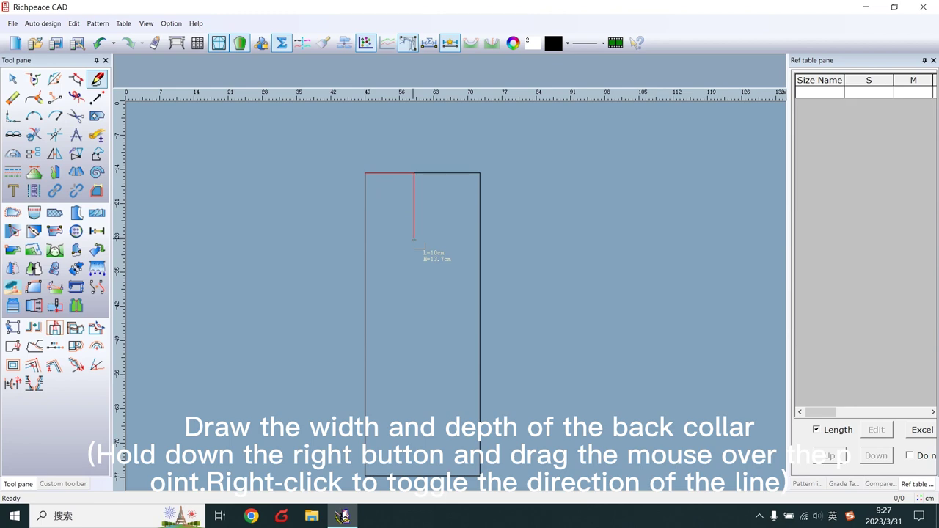
right_click(410, 209)
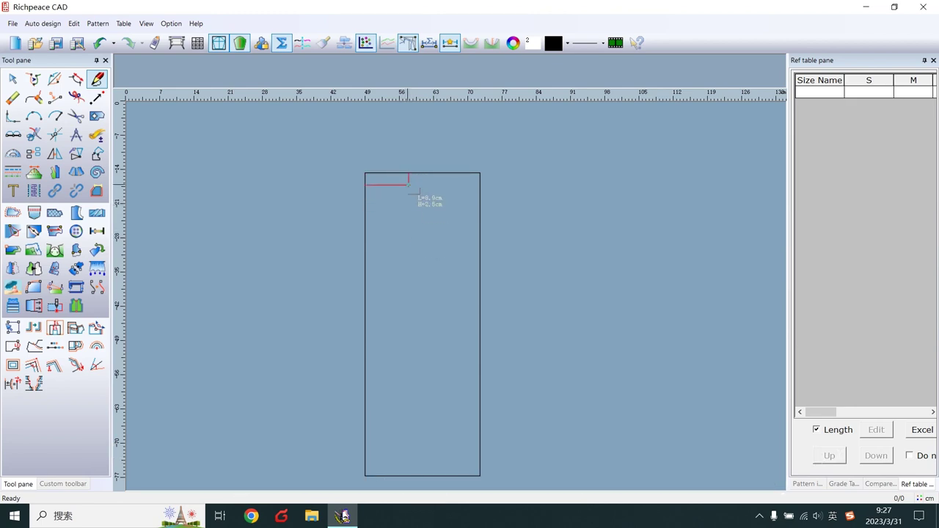
left_click(409, 192)
left_click_drag(441, 198, 196, 228)
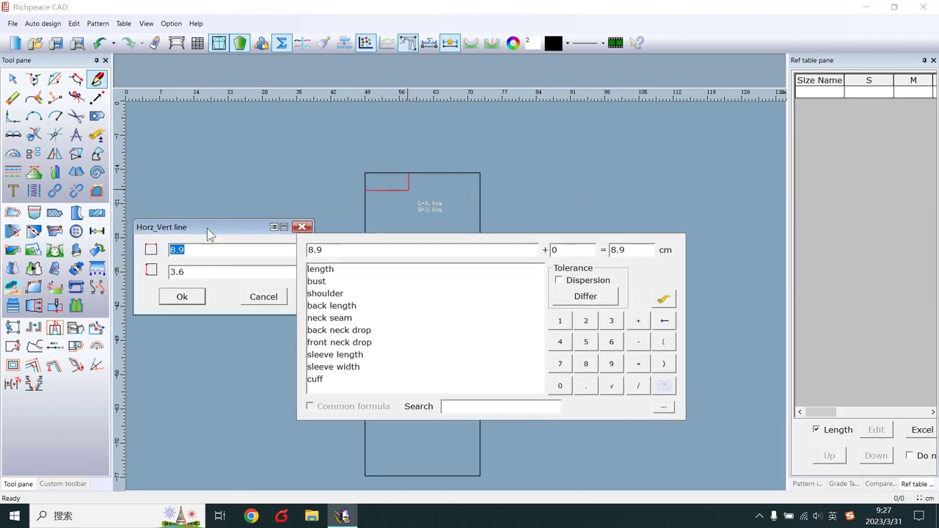
double_click(329, 317)
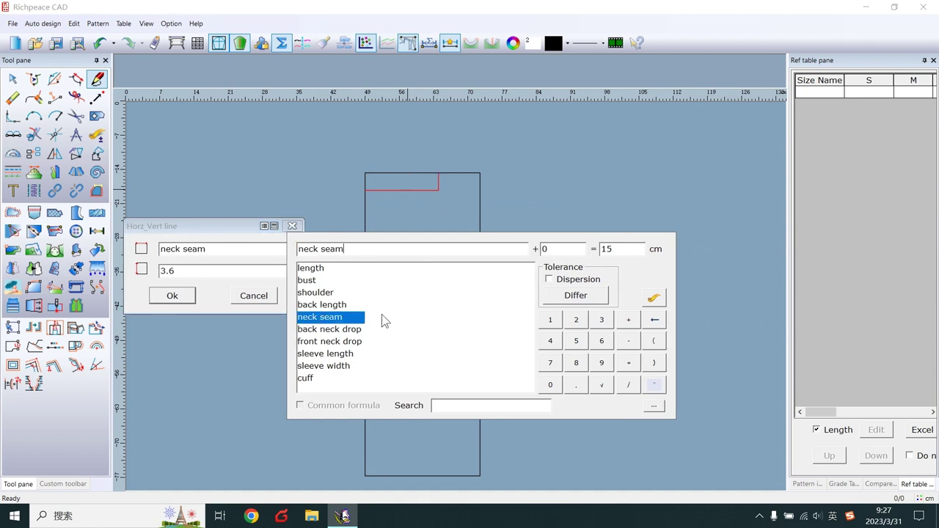
left_click(626, 379)
left_click(580, 323)
left_click(191, 270)
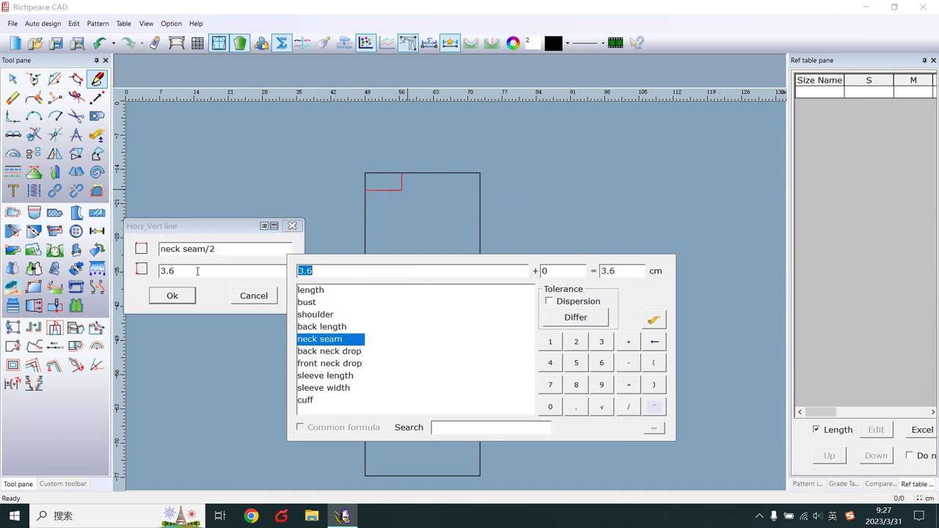
double_click(325, 350)
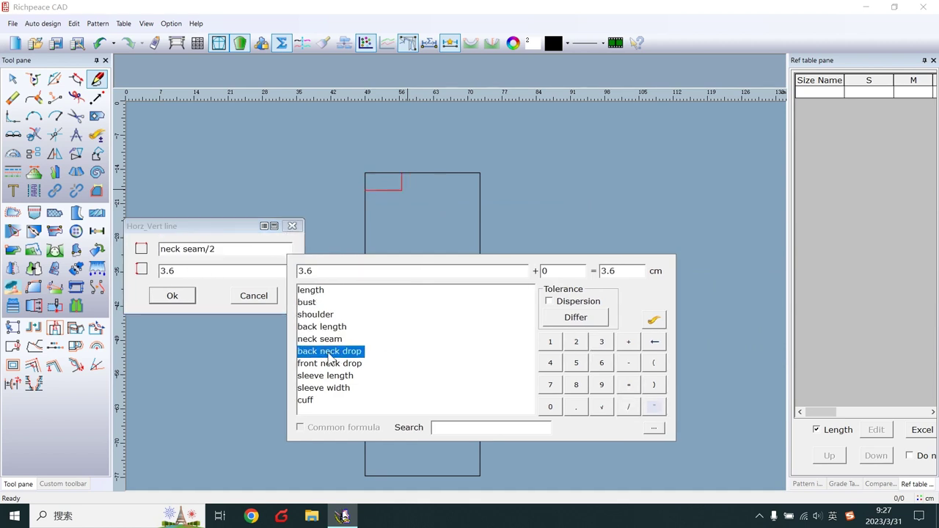
left_click(183, 298)
left_click(366, 182)
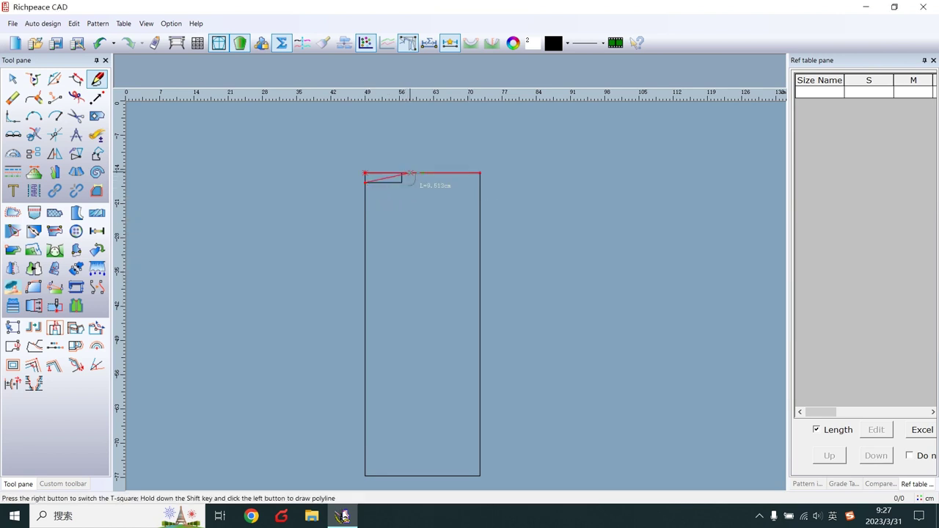
left_click(414, 170)
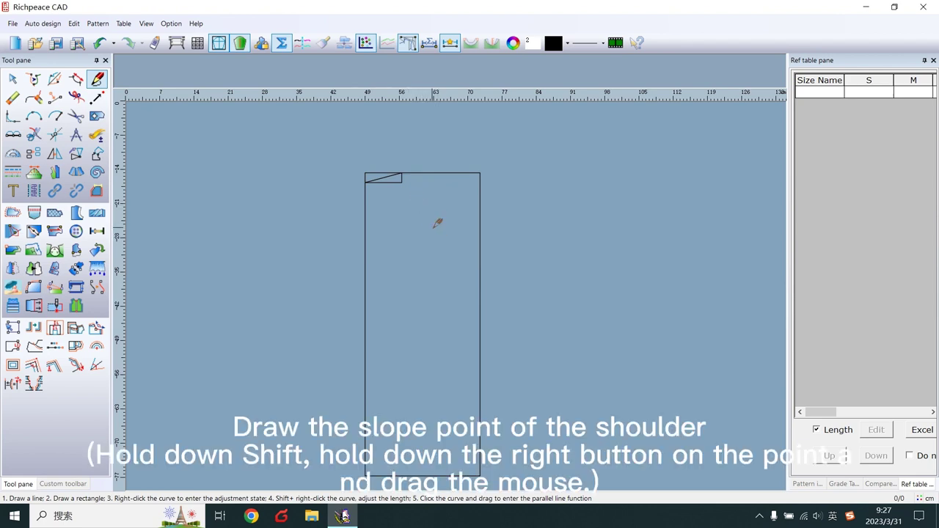
Draw the shoulder slope from the neck point to a point offset 15 cm across, 4.5 cm down
left_click(402, 174)
key("Return")
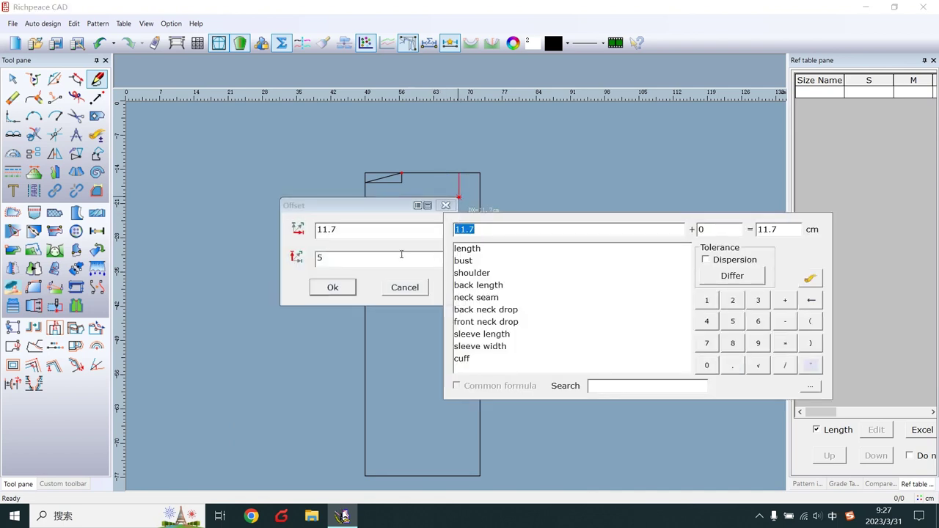
type("15")
left_click(342, 266)
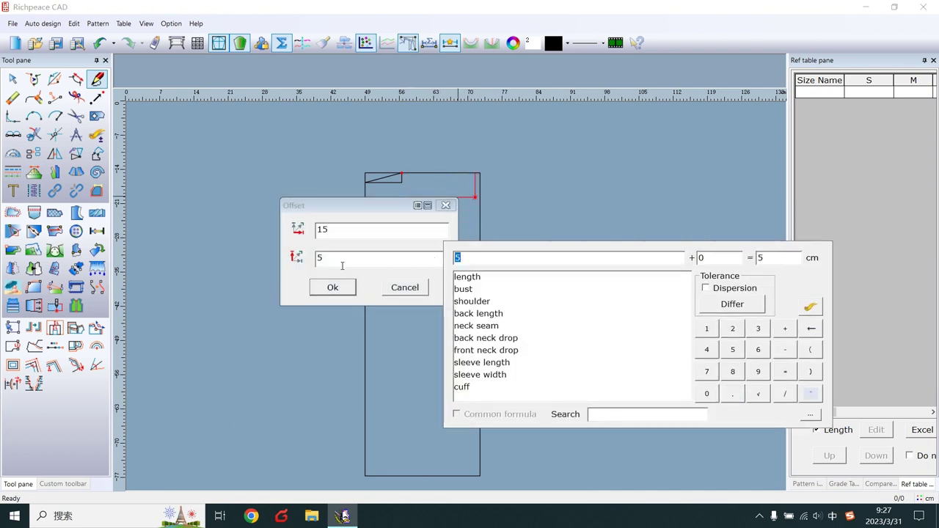
type("4.5")
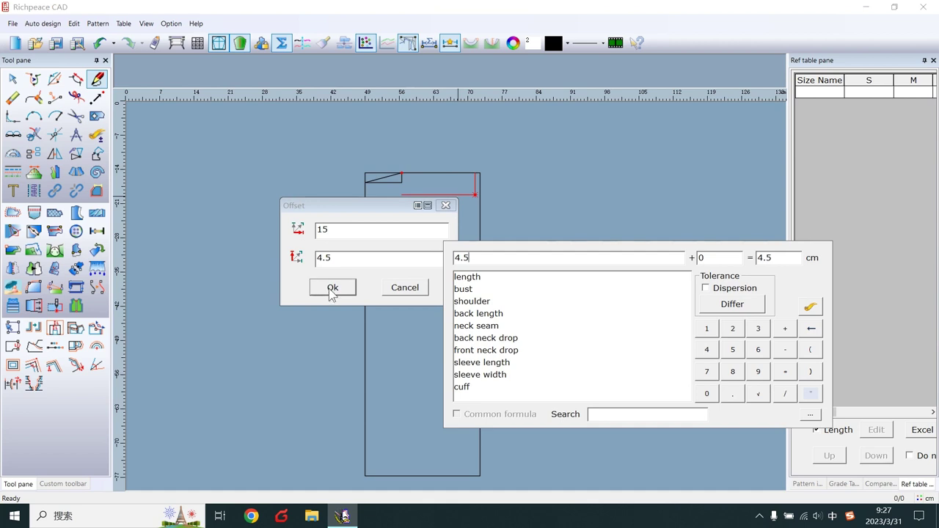
left_click(332, 287)
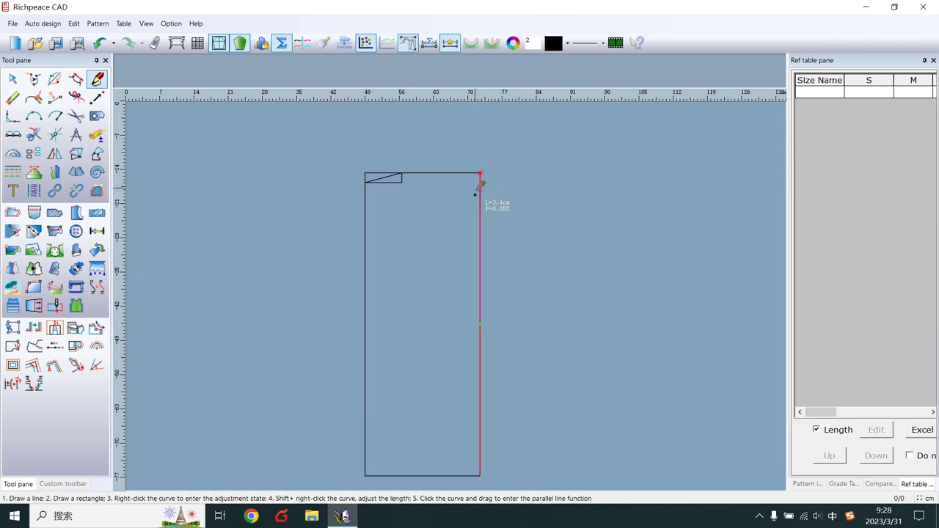
left_click(402, 174)
right_click(430, 144)
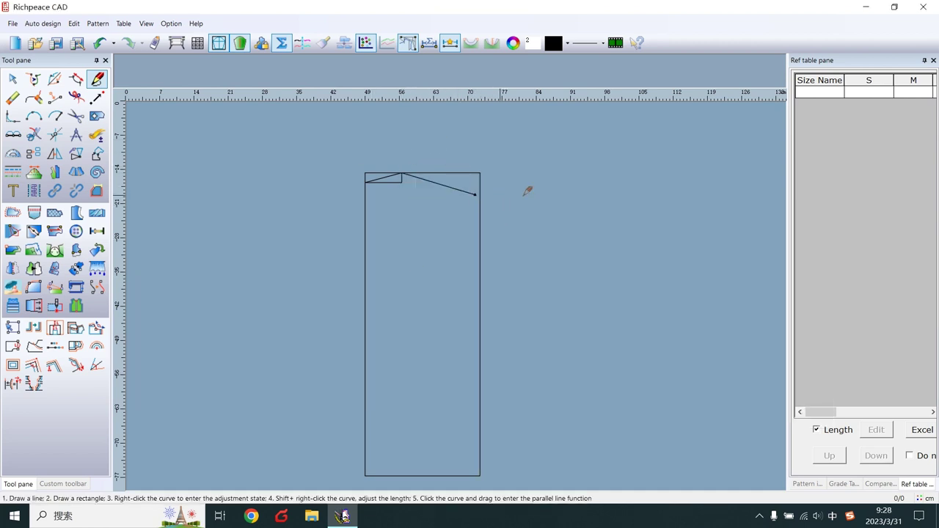
Add a bust line parallel to the top edge at bust/6+7.7
left_click_drag(463, 175, 470, 292)
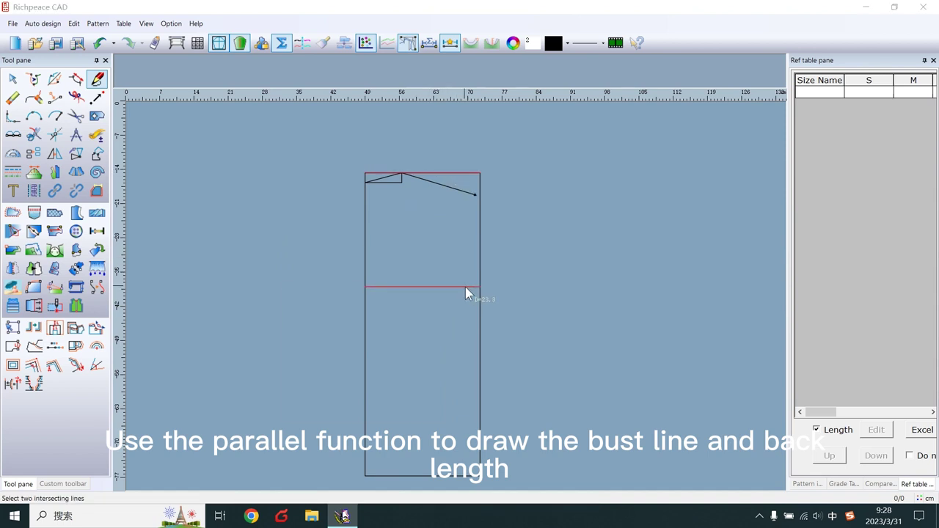
left_click(465, 287)
left_click_drag(367, 292, 204, 252)
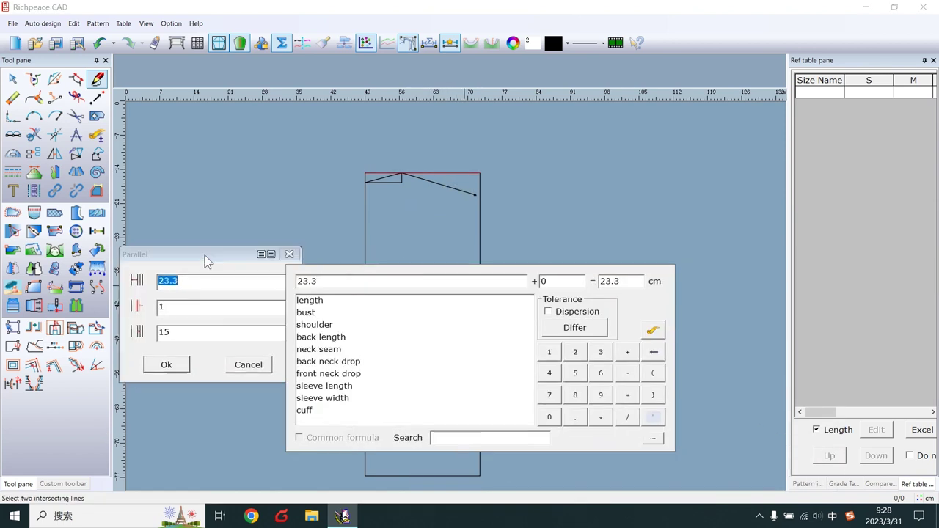
left_click(314, 315)
left_click(623, 415)
left_click(605, 378)
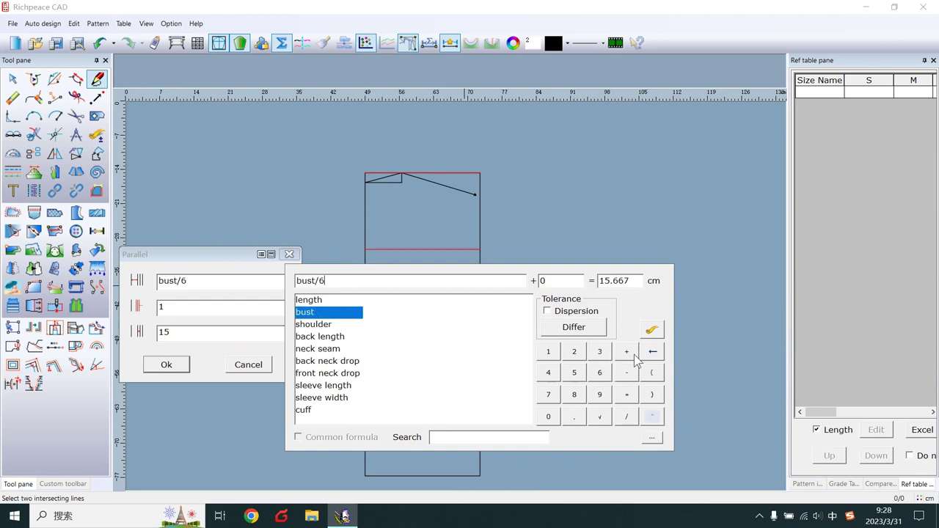
left_click(632, 353)
left_click(548, 395)
left_click(574, 417)
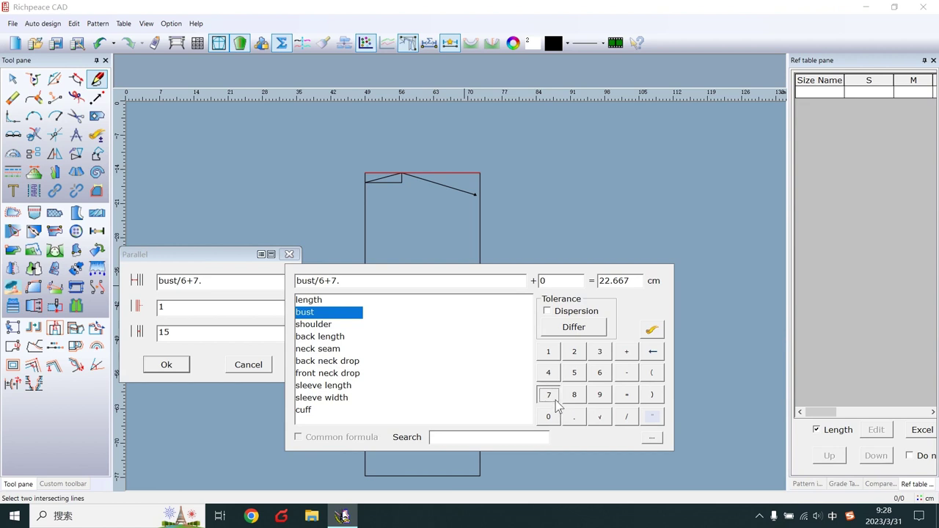
left_click(548, 395)
left_click(171, 365)
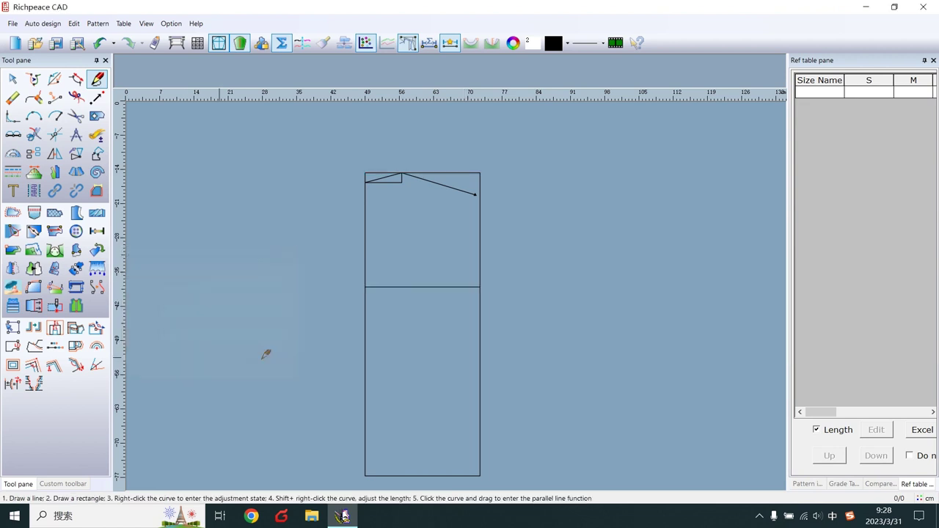
Add another parallel line at back length below the top edge
left_click_drag(477, 176, 441, 357)
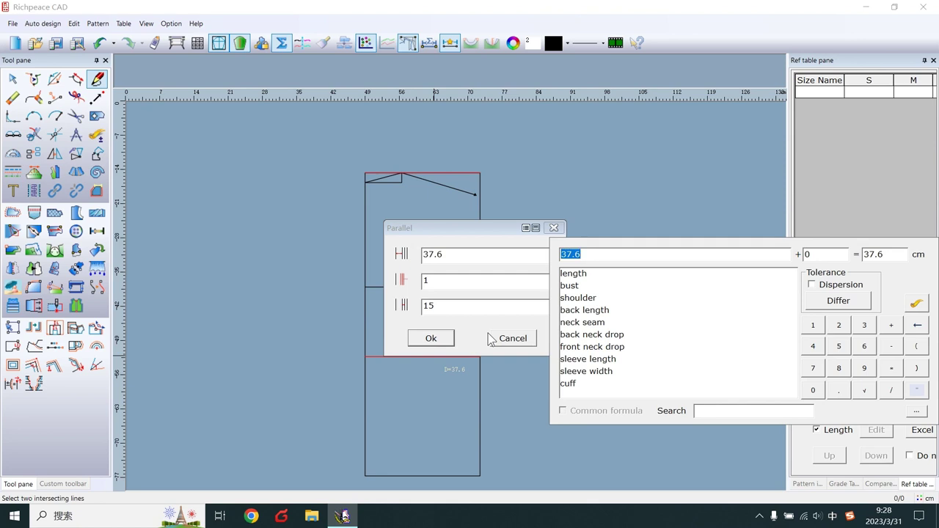
double_click(585, 310)
left_click(433, 343)
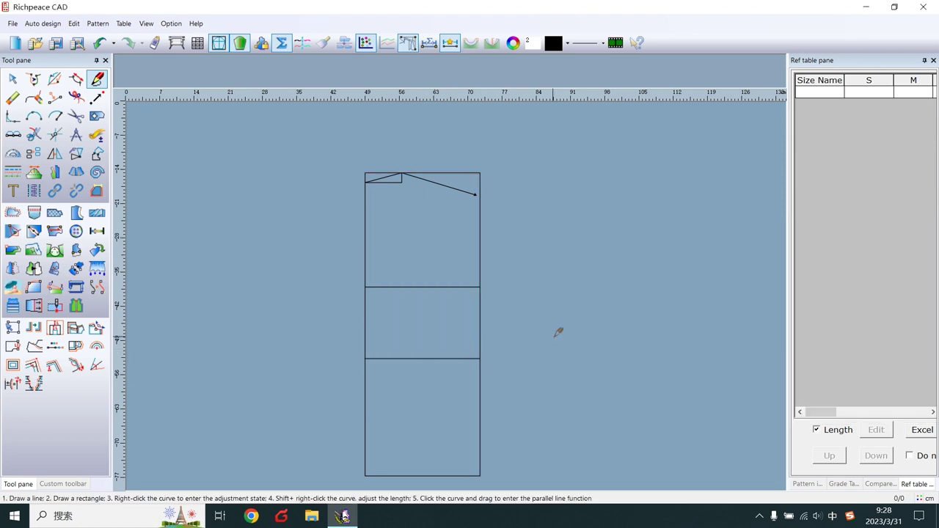
Drop a short line from the top edge at shoulder/2 to the shoulder slope
left_click(374, 173)
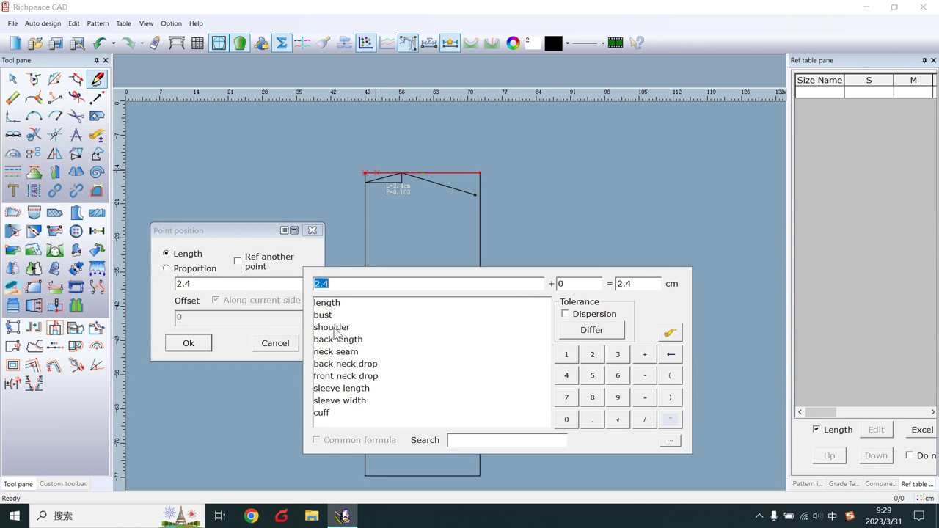
double_click(334, 327)
left_click(645, 419)
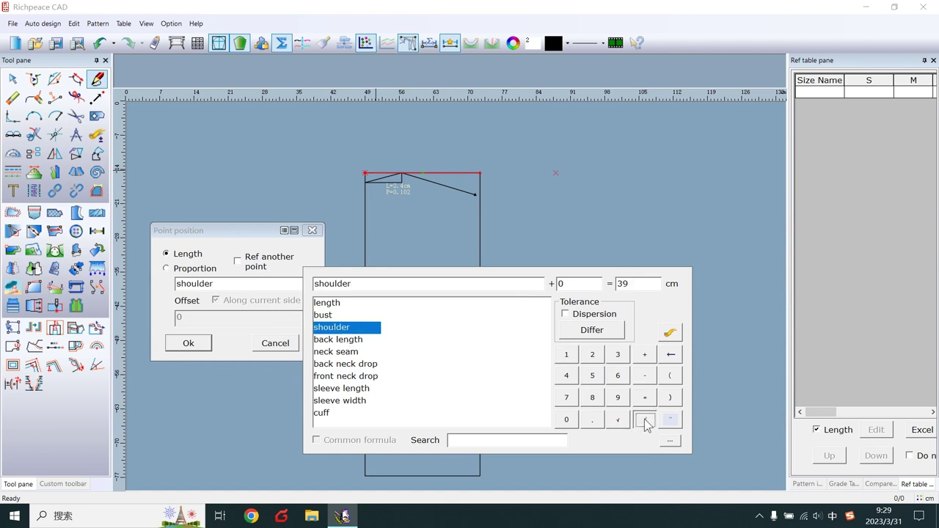
left_click(593, 355)
left_click(189, 344)
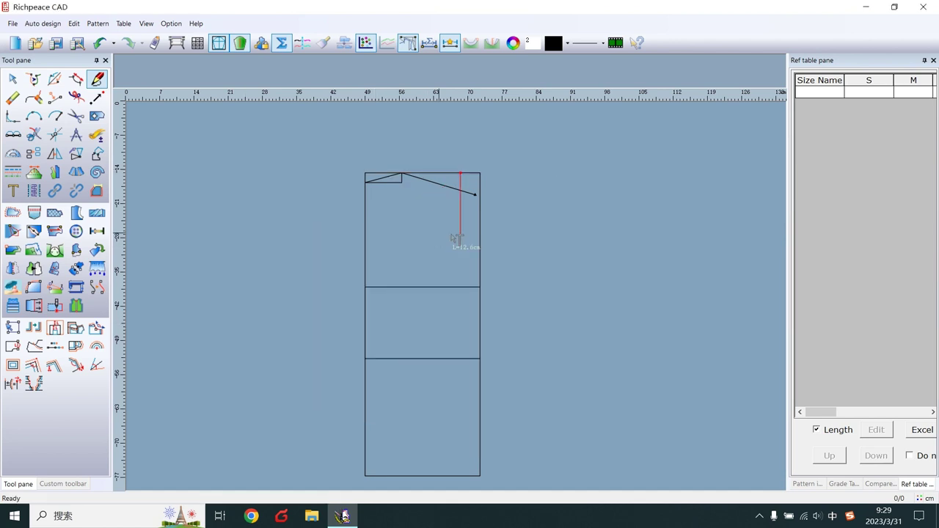
left_click(475, 196)
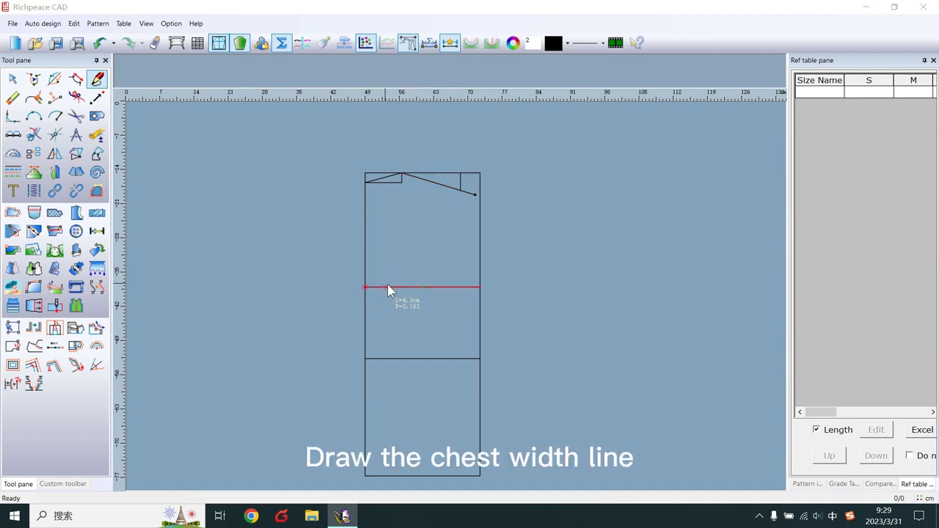
Place the back-width point on the bust line at bust/6+2.5 from the left edge
left_click(387, 286)
left_click_drag(463, 285, 141, 267)
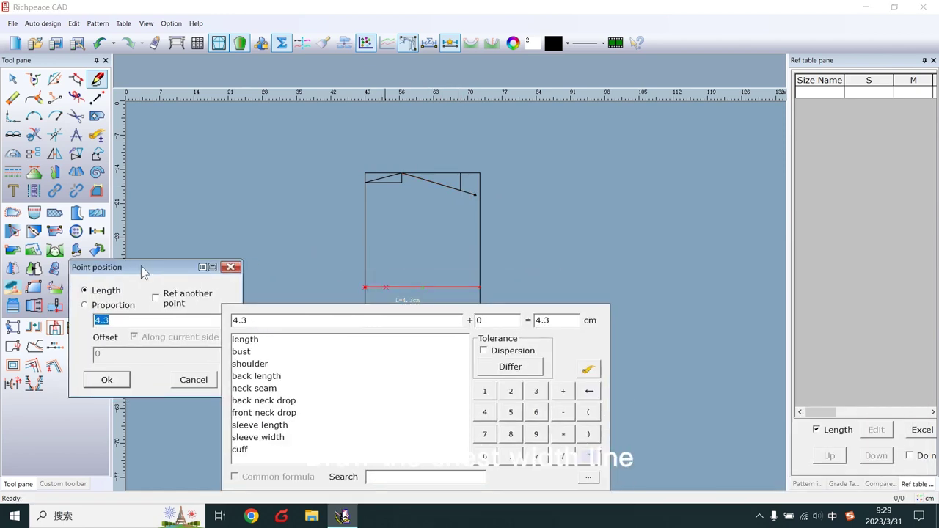
left_click(236, 346)
left_click(557, 451)
left_click(530, 407)
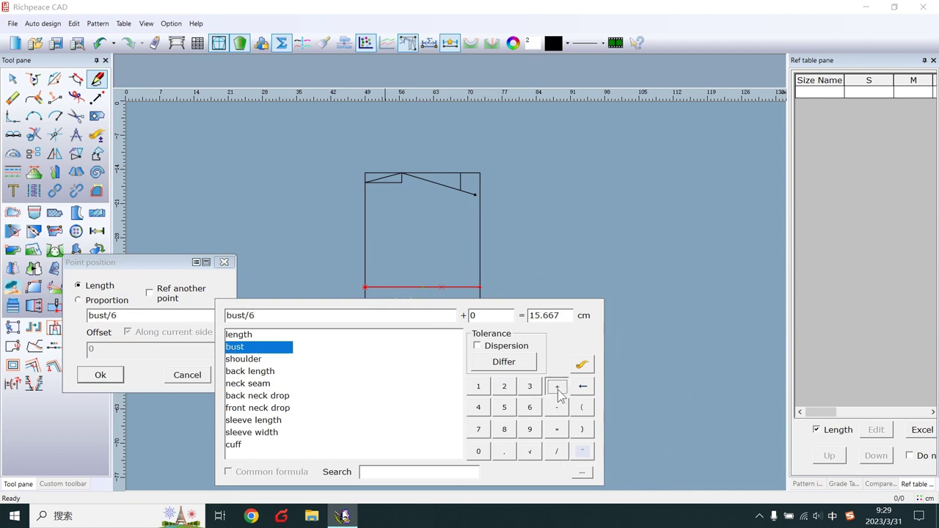
left_click(557, 386)
left_click(504, 386)
left_click(505, 452)
left_click(504, 408)
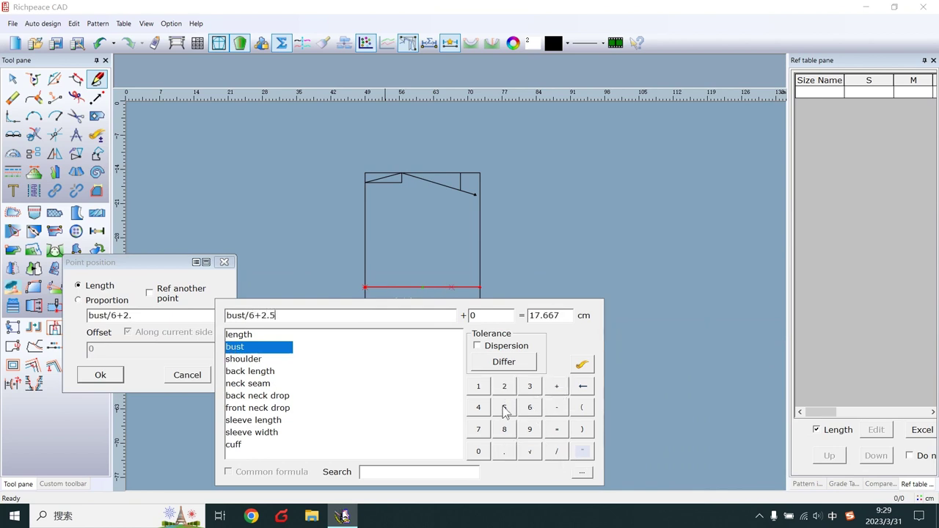
left_click(103, 375)
left_click(103, 375)
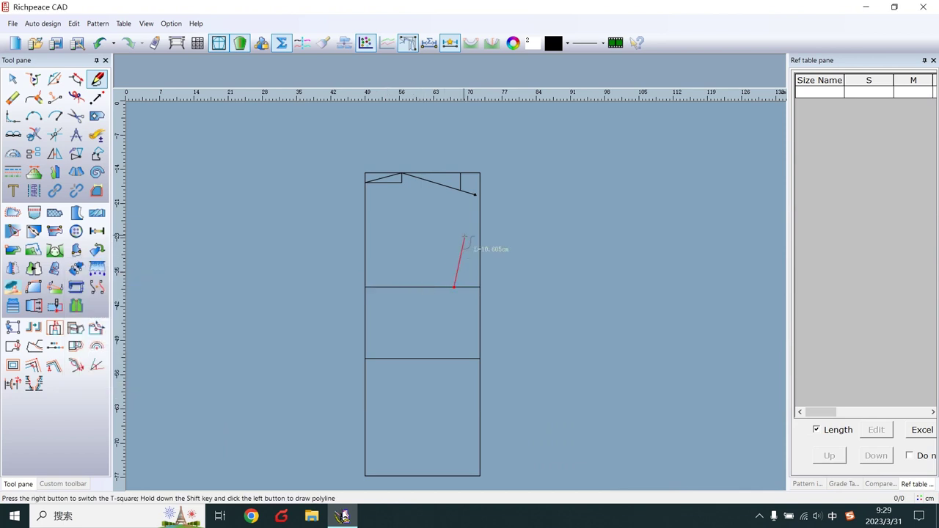
Draw the back-width line from the shoulder point down to the bust line
left_click(460, 190)
left_click(492, 285)
right_click(493, 303)
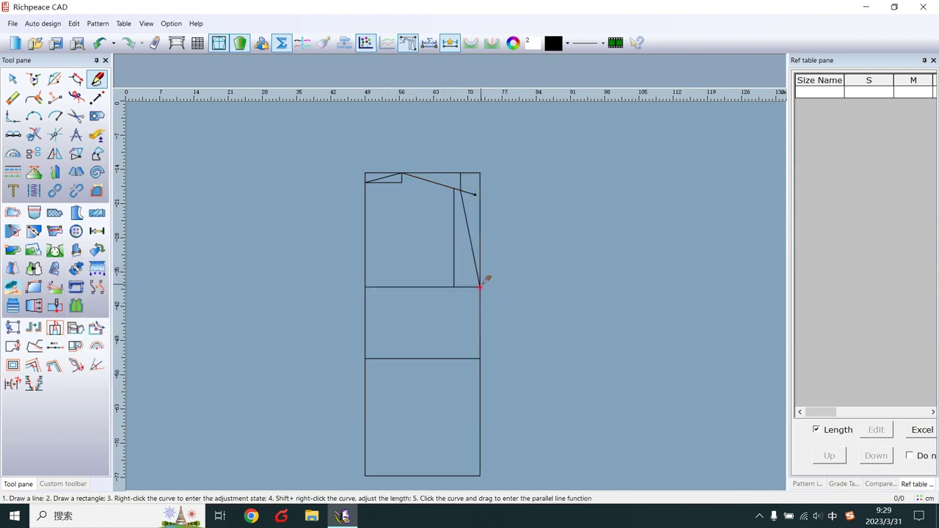
Draw the curved side seam ending 2 cm beyond the hem corner in both directions
left_click(481, 286)
left_click(480, 359)
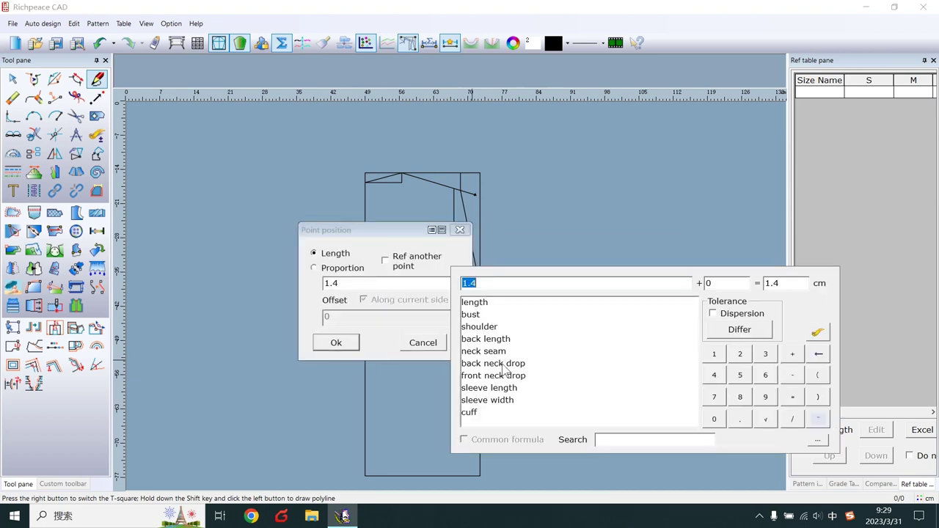
type("2")
key("Return")
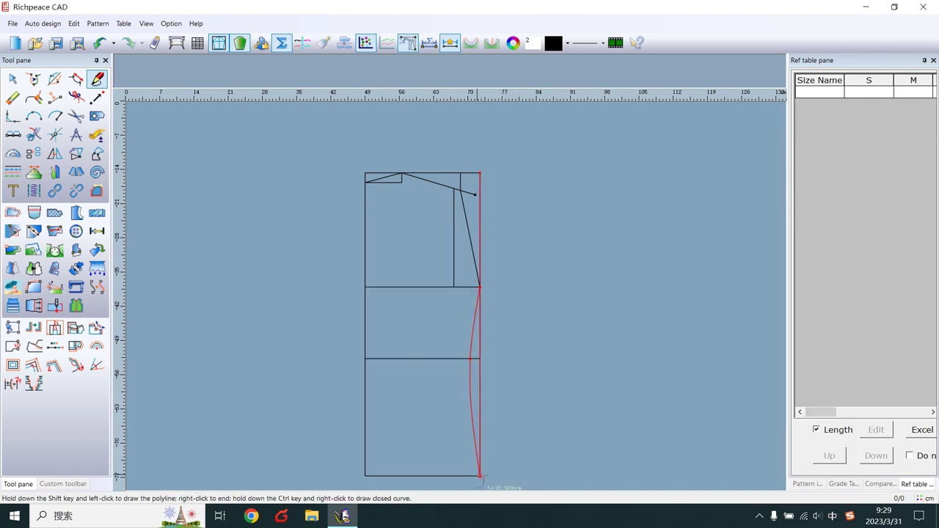
key("Return")
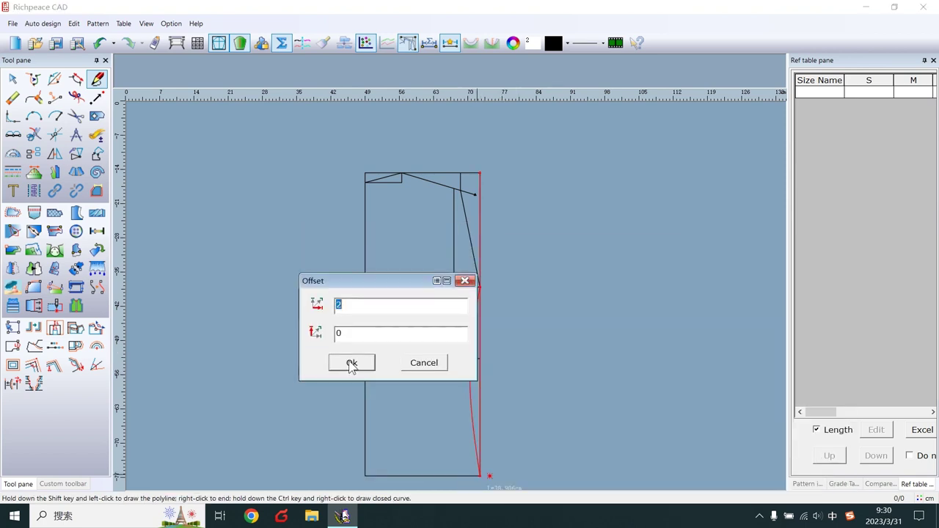
left_click(352, 334)
type("2")
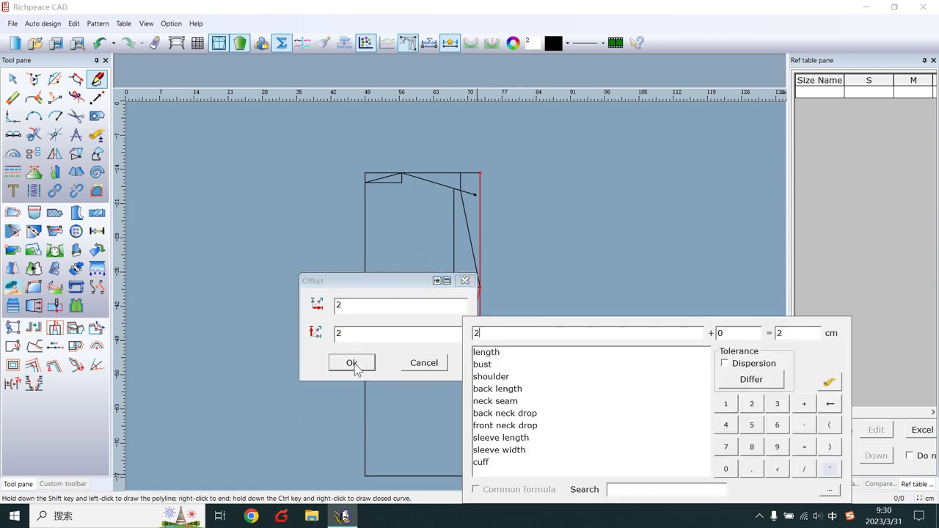
left_click(355, 367)
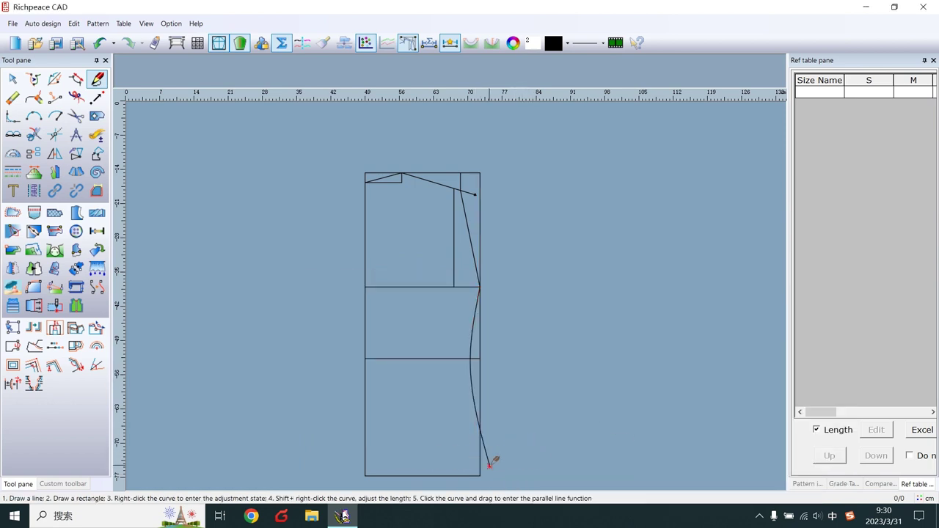
Draw the sloped hem line from the bottom-left corner to the side seam's end
left_click(365, 476)
left_click(490, 465)
right_click(556, 451)
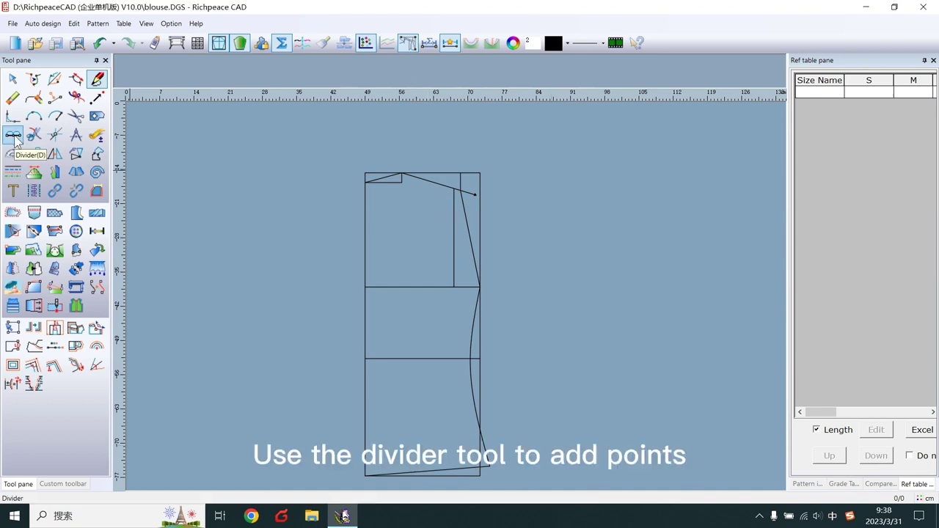
Divide the short neck line into three equal parts with the Divider tool
left_click(13, 136)
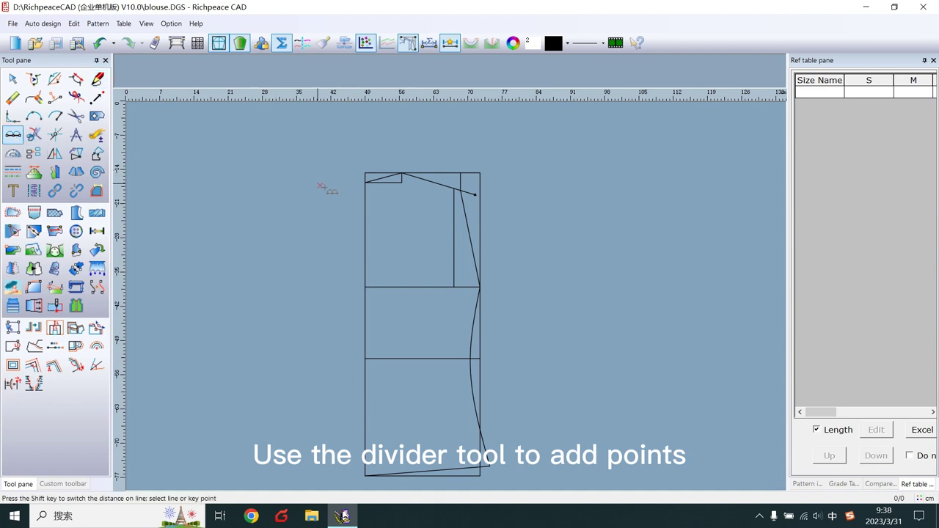
scroll(455, 292, "down", 2)
scroll(461, 293, "up", 3)
scroll(466, 296, "up", 1)
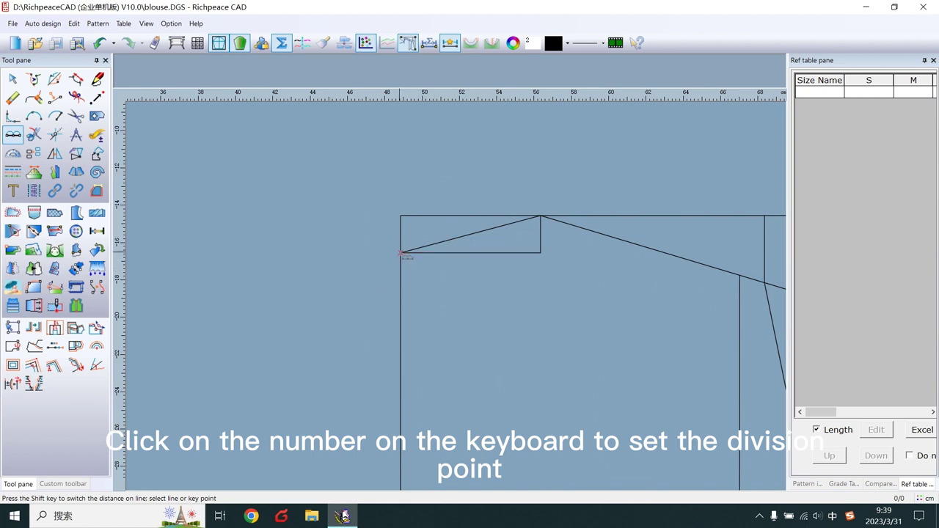
left_click(403, 253)
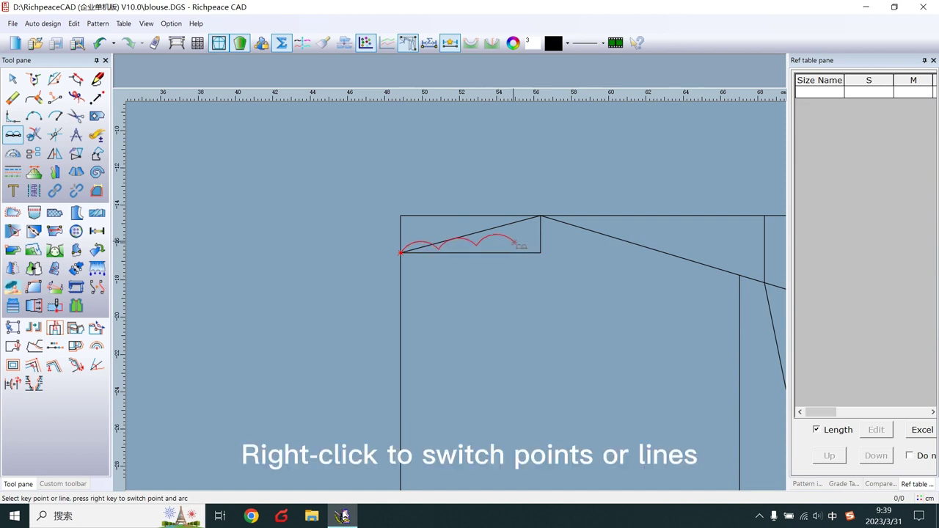
right_click(516, 244)
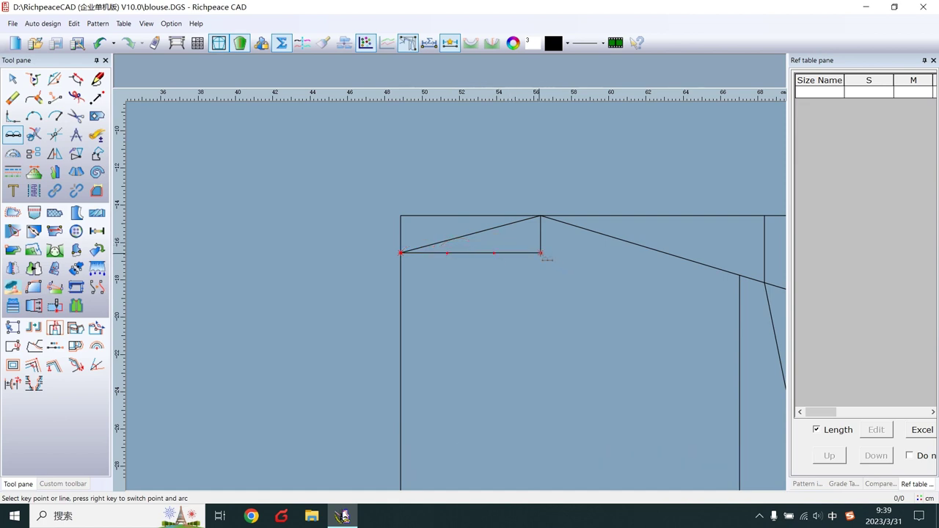
left_click(545, 256)
Mark the midpoint of the vertical armhole-area line
scroll(462, 296, "down", 1)
scroll(459, 298, "down", 2)
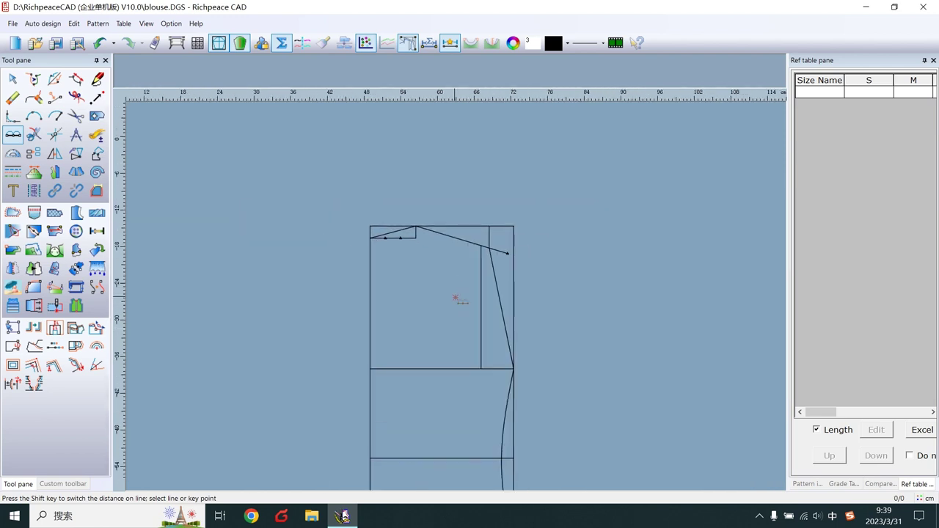
scroll(464, 294, "up", 1)
scroll(474, 279, "up", 1)
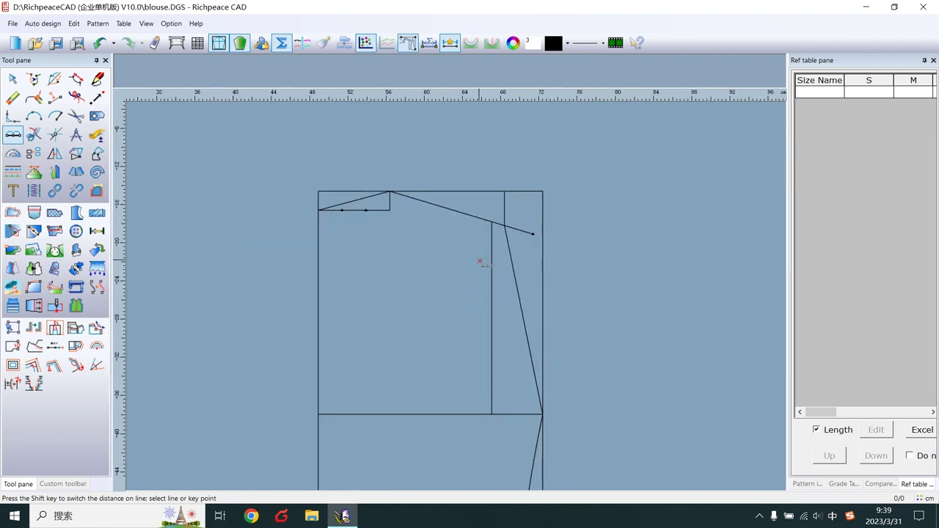
scroll(481, 262, "up", 1)
left_click(472, 248)
scroll(474, 248, "down", 1)
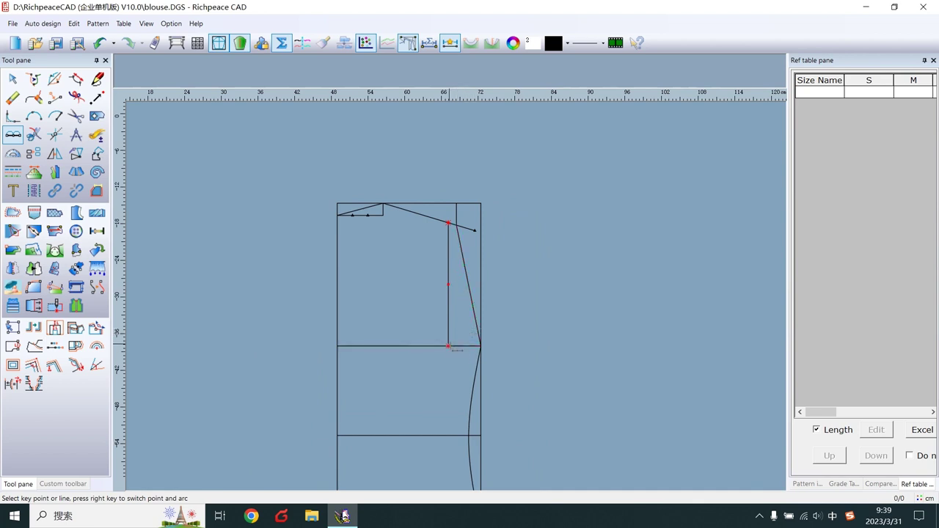
left_click(448, 342)
Mark the midpoint of the lower horizontal line
scroll(440, 385, "down", 1)
scroll(456, 317, "up", 2)
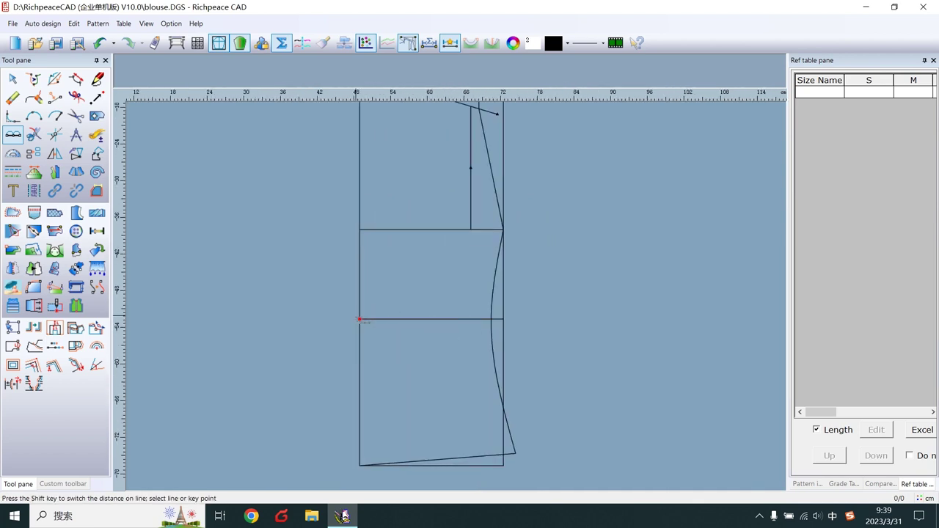
left_click(360, 320)
left_click(492, 325)
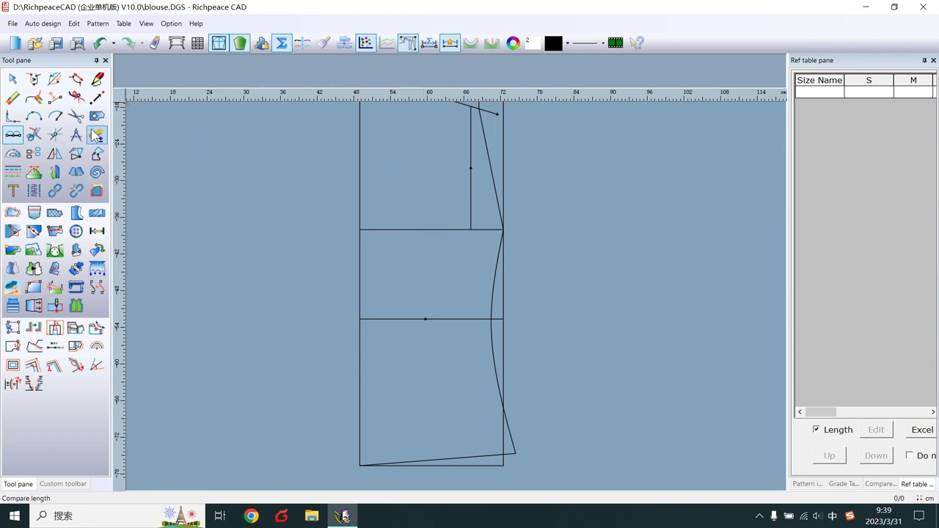
Add a point 2 cm below the midpoint on the vertical back-width line
left_click(58, 102)
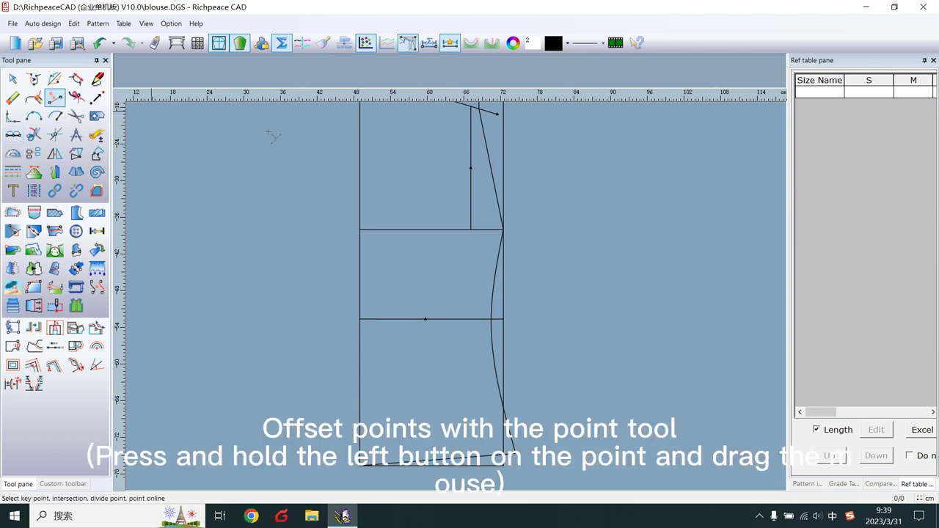
scroll(425, 279, "down", 3)
scroll(457, 296, "up", 3)
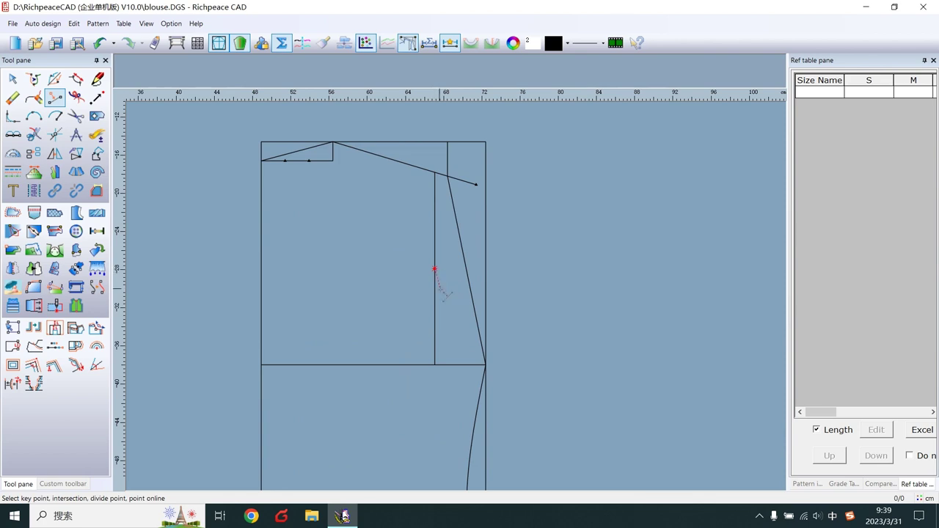
left_click(445, 296)
type("2")
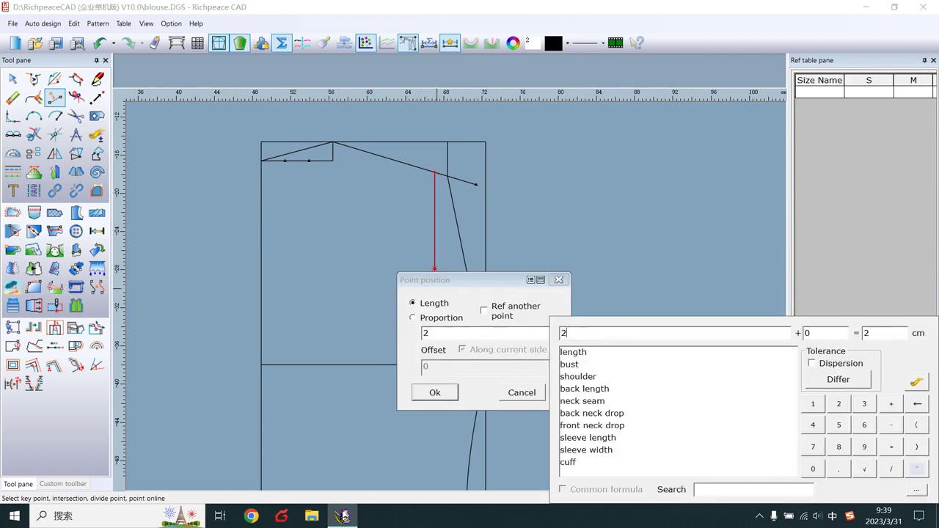
left_click(435, 392)
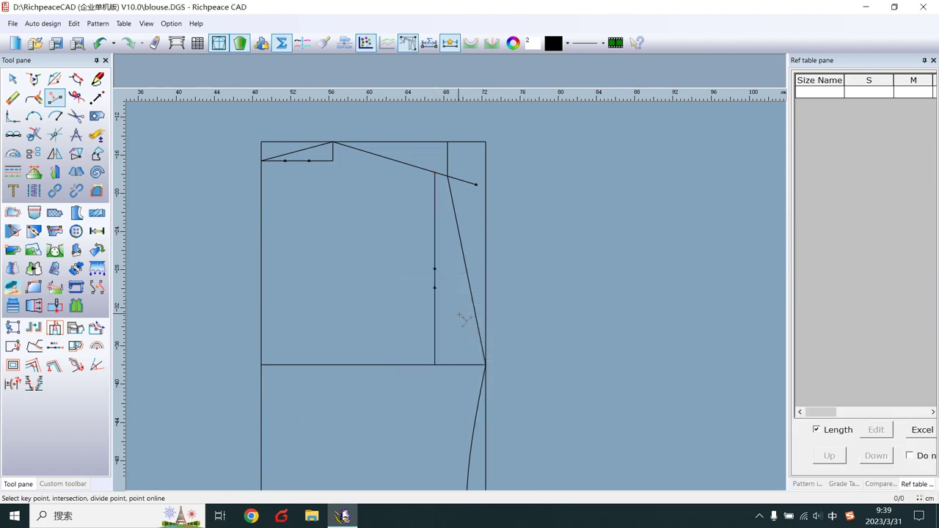
scroll(460, 315, "down", 2)
scroll(459, 308, "down", 1)
scroll(457, 297, "up", 2)
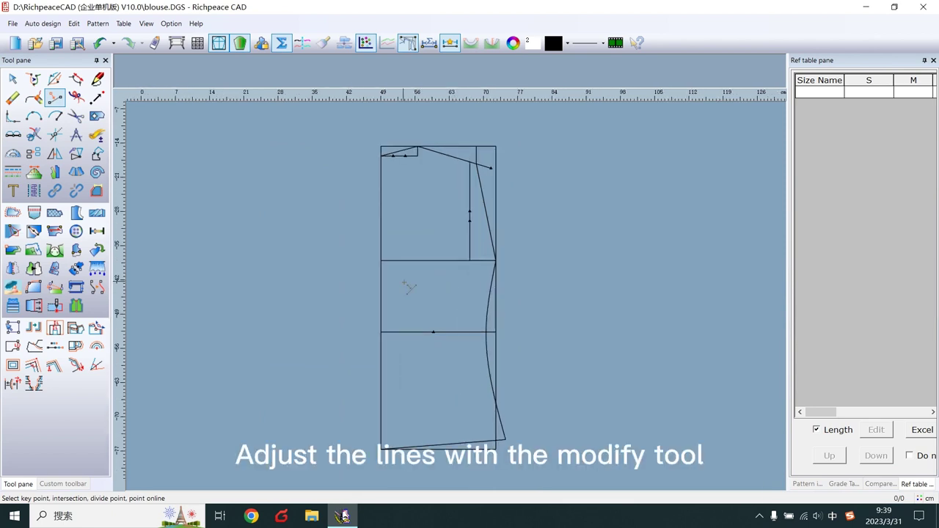
Bend the straight neckline into a curve with the Adjust tool
left_click(17, 80)
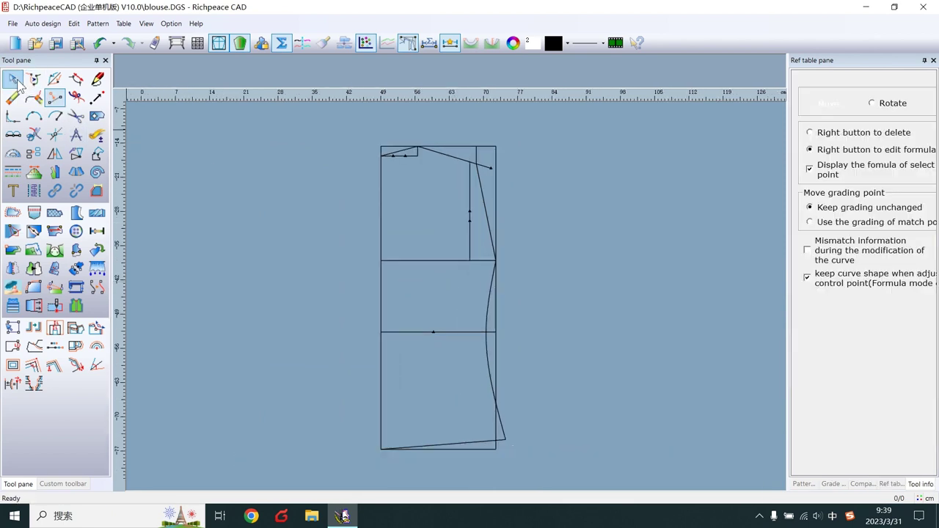
scroll(470, 294, "down", 2)
scroll(499, 245, "up", 4)
left_click(492, 216)
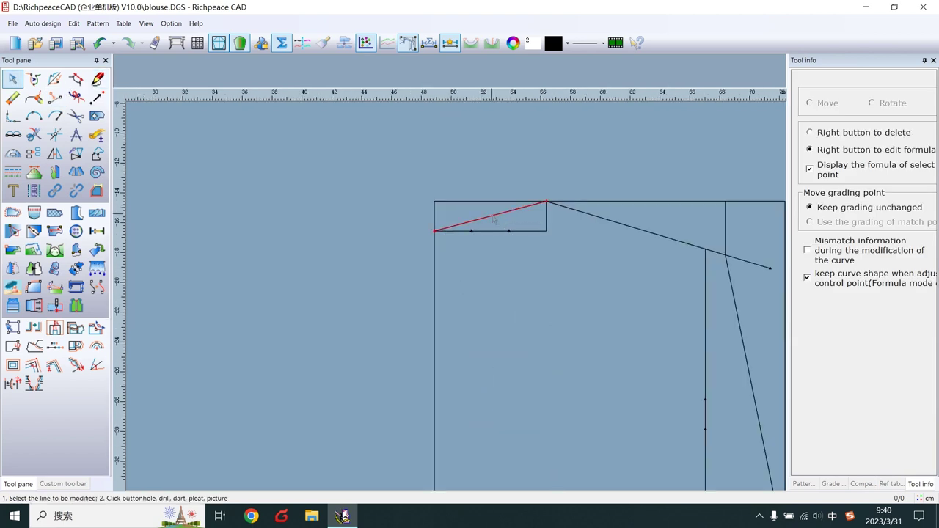
left_click(483, 219)
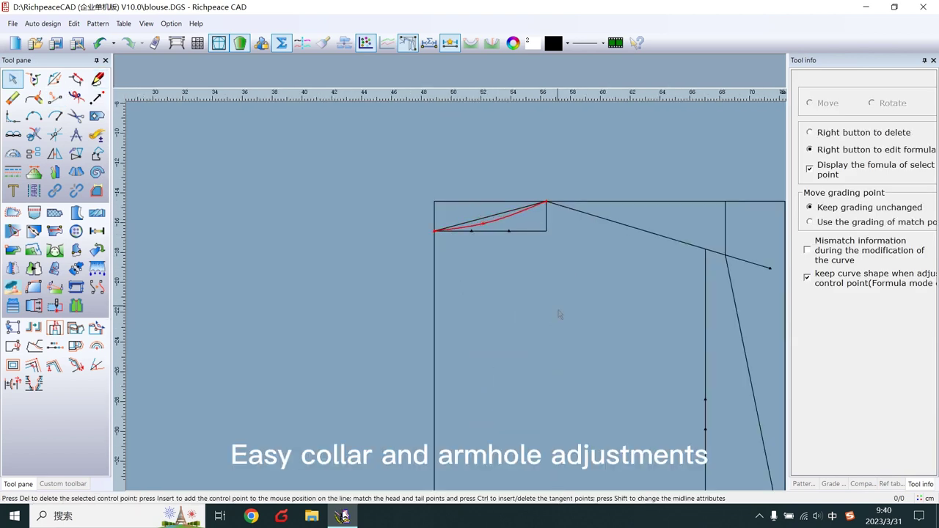
Curve the armhole line by adding upper and lower bend points
scroll(470, 308, "down", 3)
scroll(456, 301, "up", 2)
left_click(458, 290)
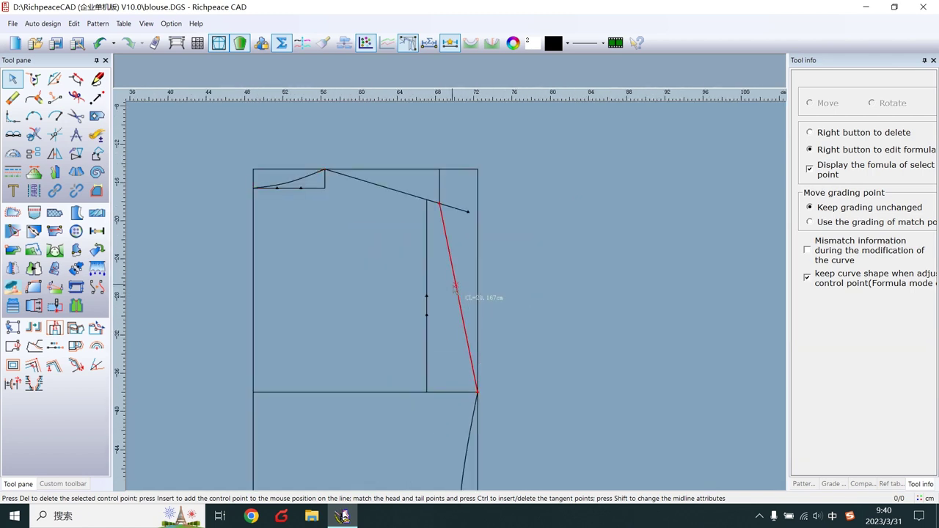
left_click(456, 294)
left_click(445, 350)
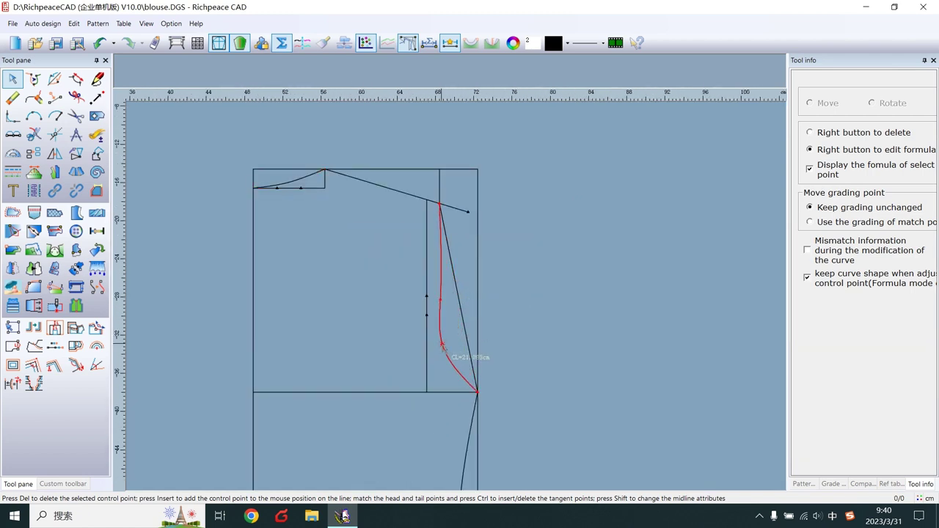
Reshape the side seam curve and commit it
scroll(462, 331, "down", 2)
scroll(463, 332, "up", 2)
left_click(457, 308)
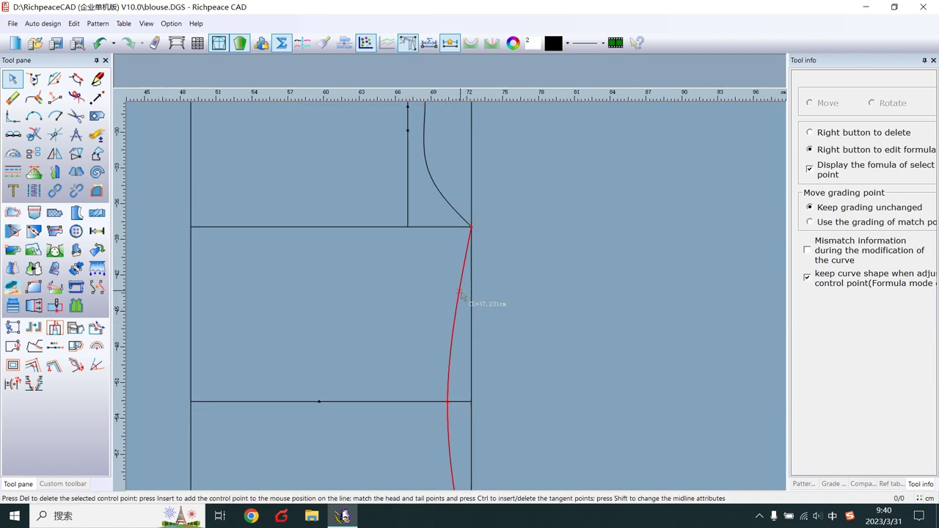
left_click(459, 294)
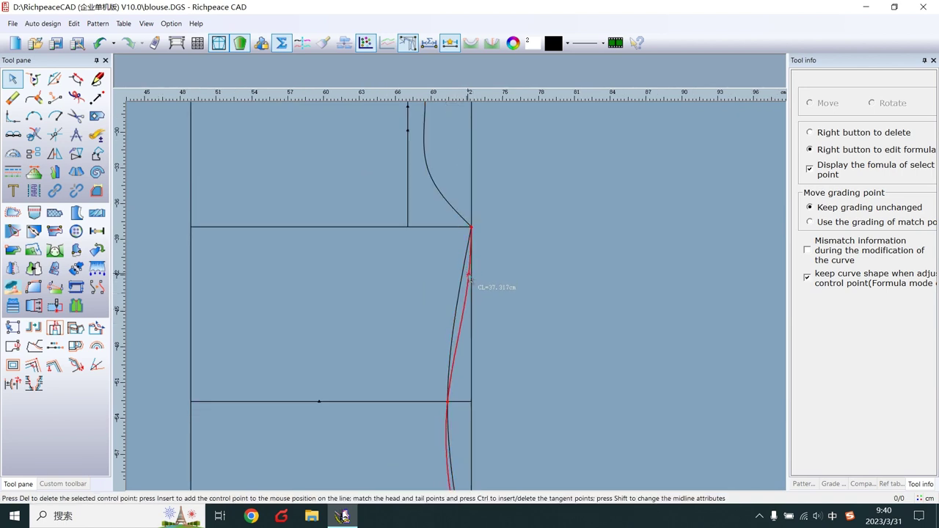
scroll(470, 278, "down", 1)
scroll(503, 408, "up", 2)
scroll(459, 300, "up", 1)
scroll(475, 423, "down", 1)
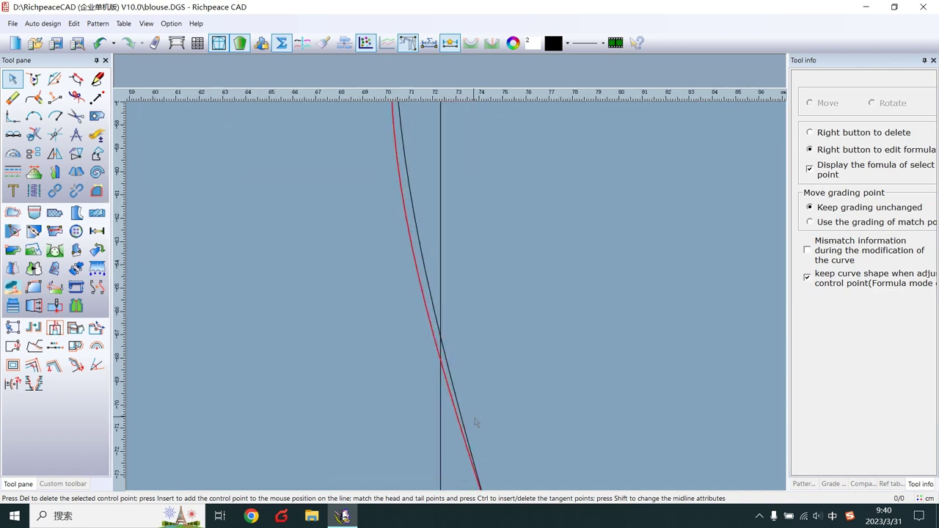
scroll(447, 304, "down", 1)
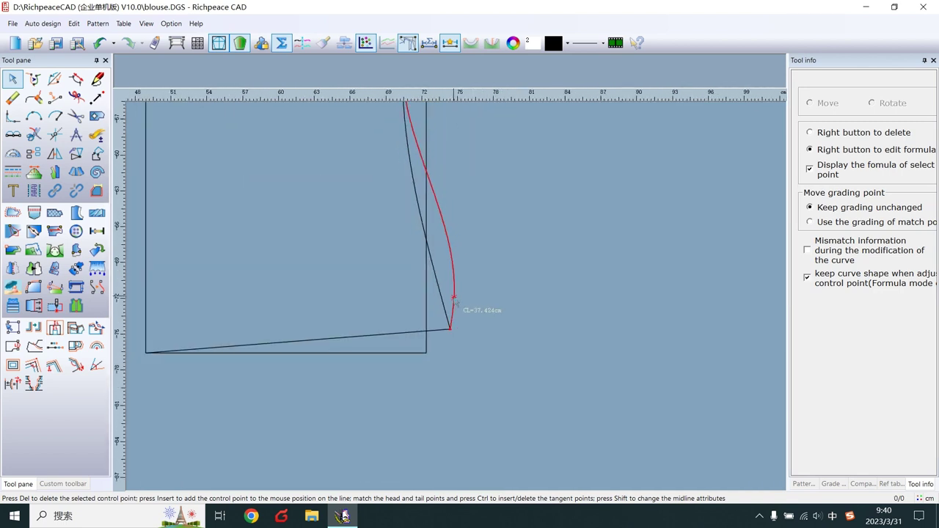
scroll(433, 321, "up", 1)
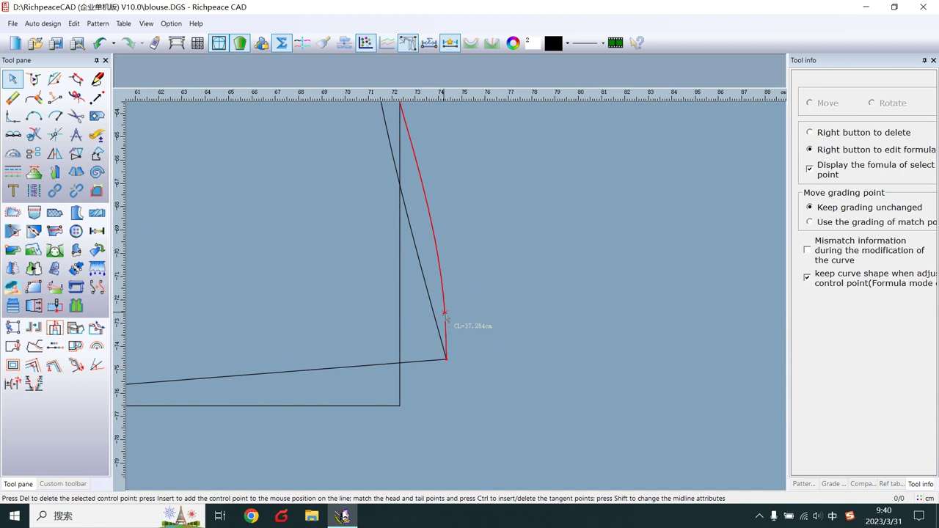
scroll(446, 315, "down", 2)
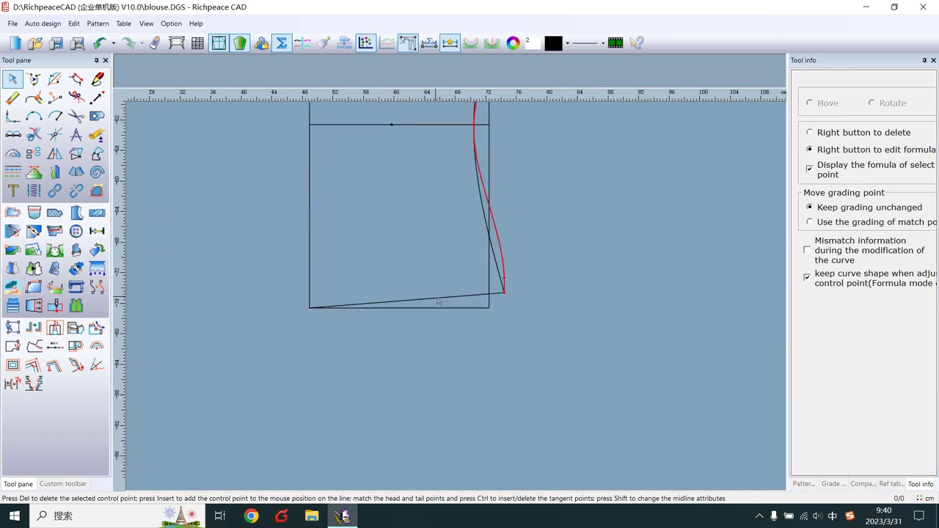
right_click(438, 301)
Curve the hem line slightly downward into the side seam
left_click(429, 301)
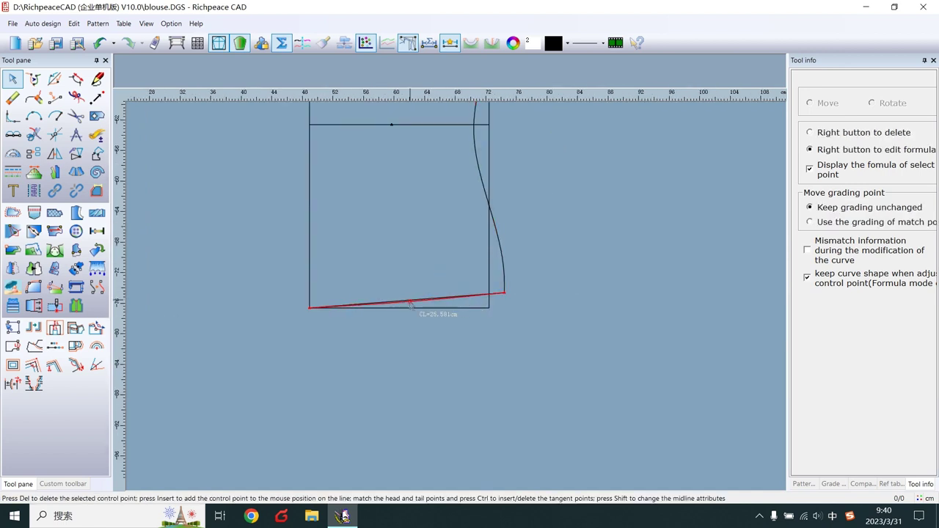
scroll(433, 299, "up", 1)
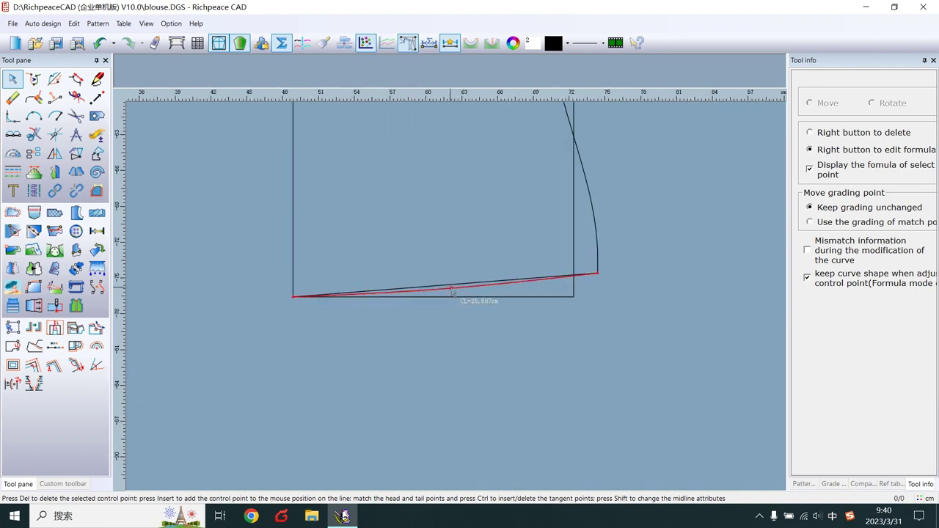
left_click_drag(453, 292, 448, 299)
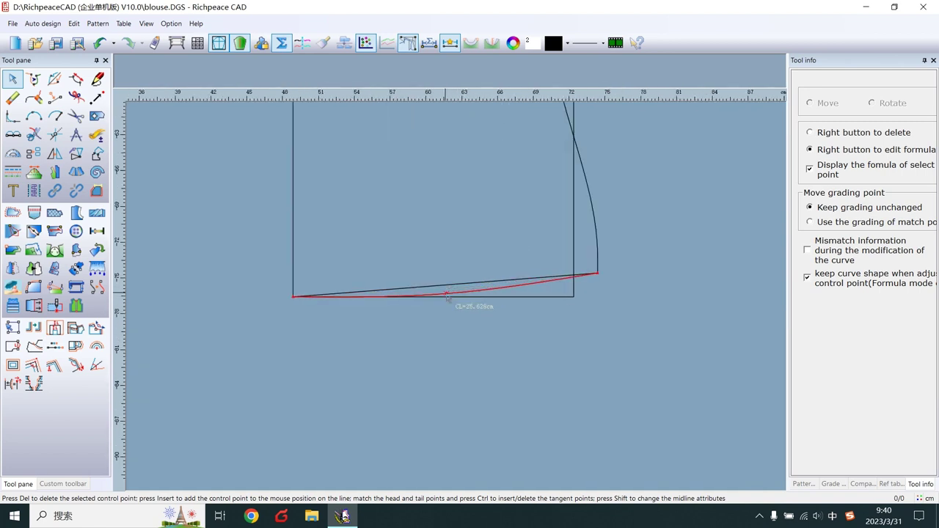
right_click(448, 294)
scroll(453, 297, "down", 2)
scroll(456, 300, "up", 1)
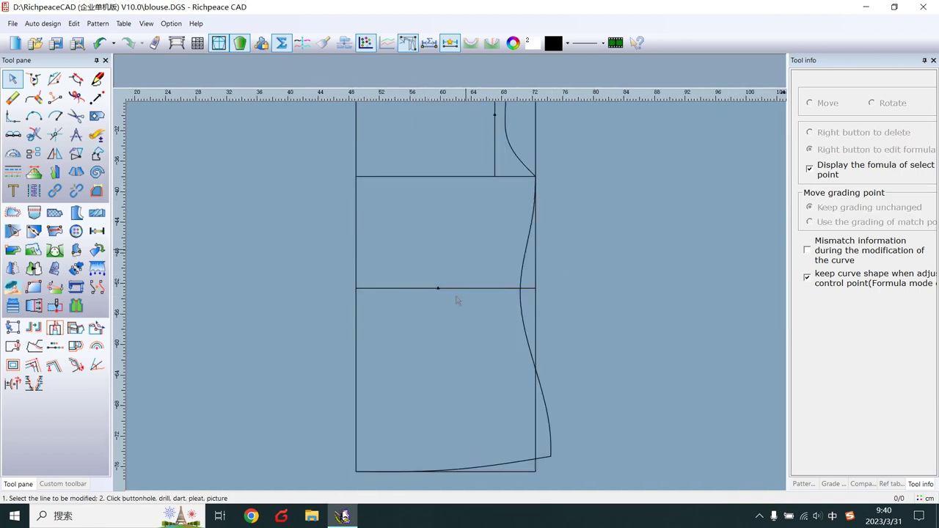
scroll(455, 300, "down", 1)
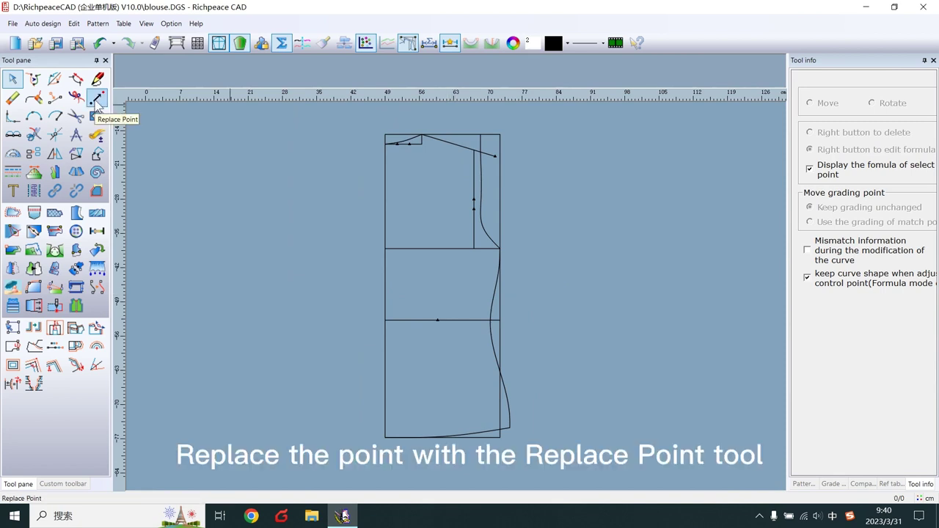
Reroute the neckline curve through a newly chosen point with Replace Point
left_click(96, 102)
scroll(450, 286, "up", 1)
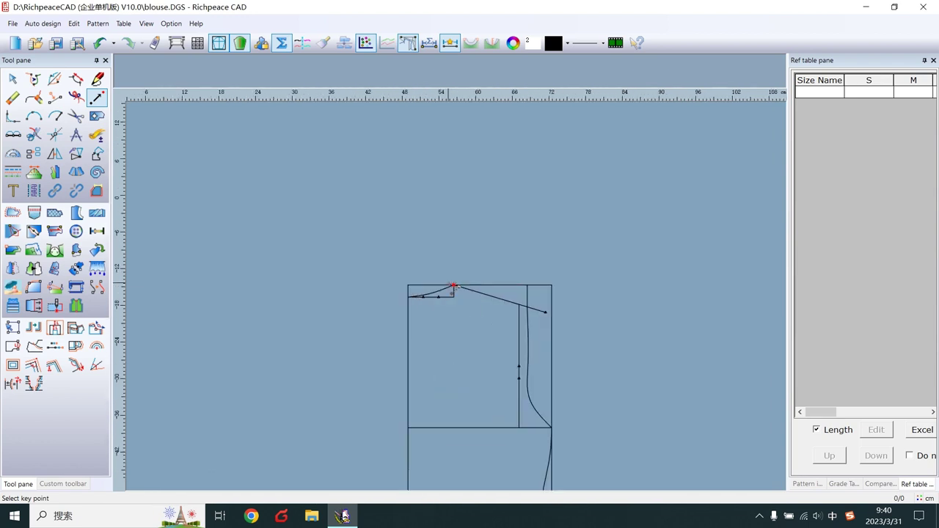
scroll(440, 293, "up", 3)
left_click(411, 306)
right_click(407, 314)
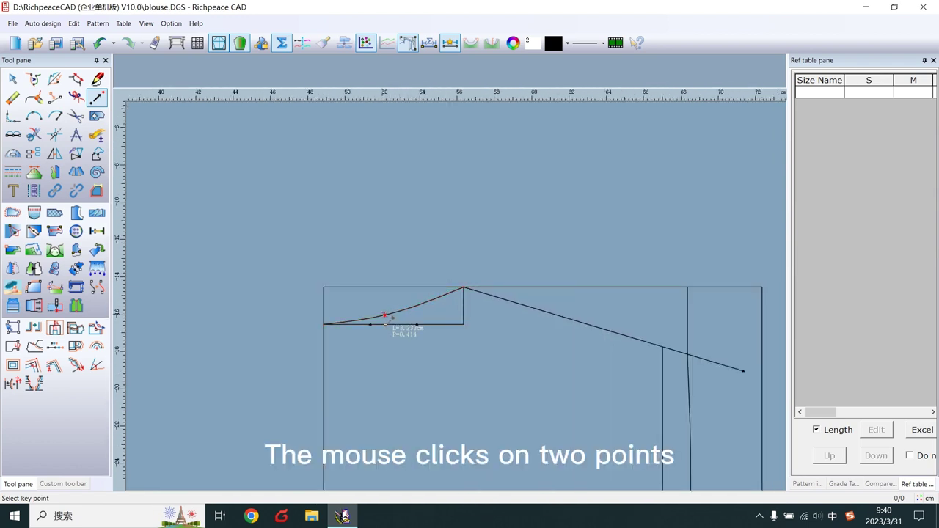
left_click(386, 316)
Reroute the armhole curve through two new points on the back-width line
scroll(455, 303, "down", 2)
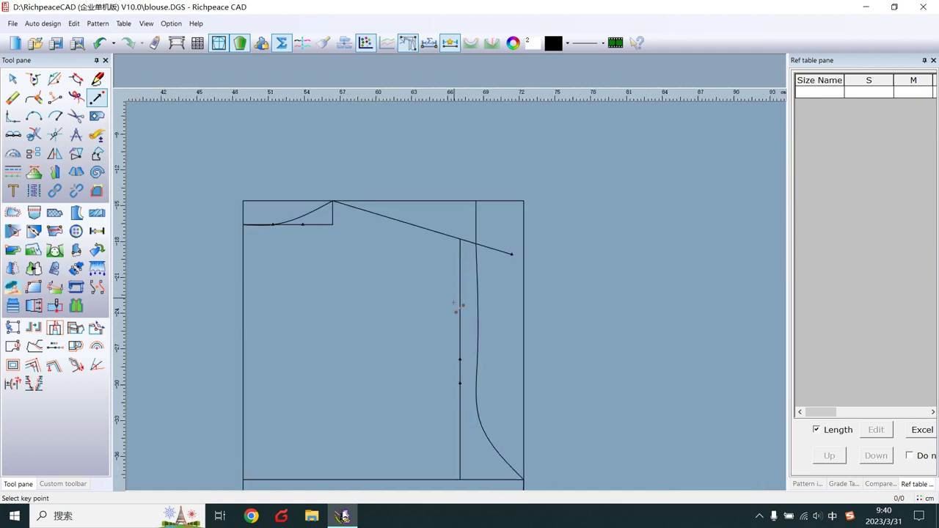
left_click(477, 343)
right_click(477, 363)
left_click(460, 360)
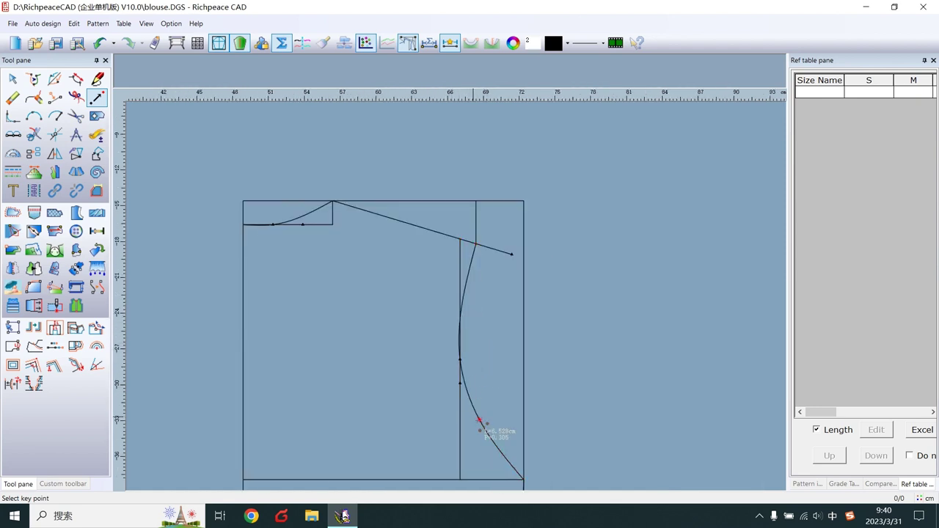
left_click(460, 383)
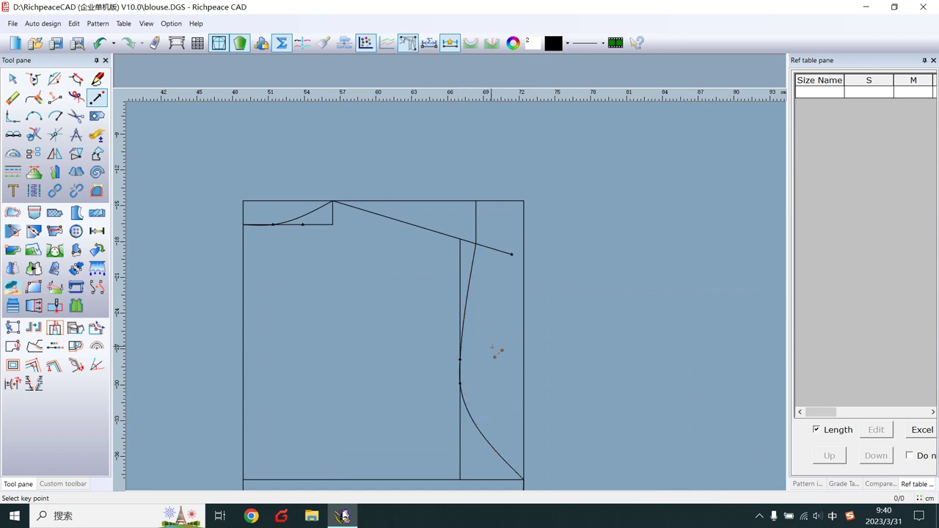
Drag the neckline's control point down into a deeper scoop
key("Escape")
scroll(305, 217, "up", 2)
left_click(497, 312)
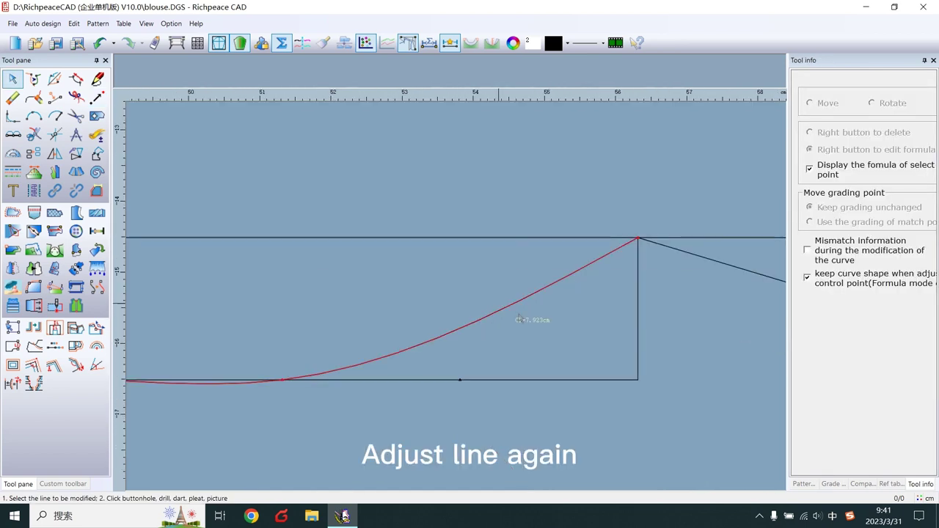
mouse_move(498, 312)
left_mouse_down()
mouse_move(509, 325)
mouse_move(466, 304)
left_mouse_up()
scroll(510, 326, "down", 2)
scroll(482, 308, "up", 1)
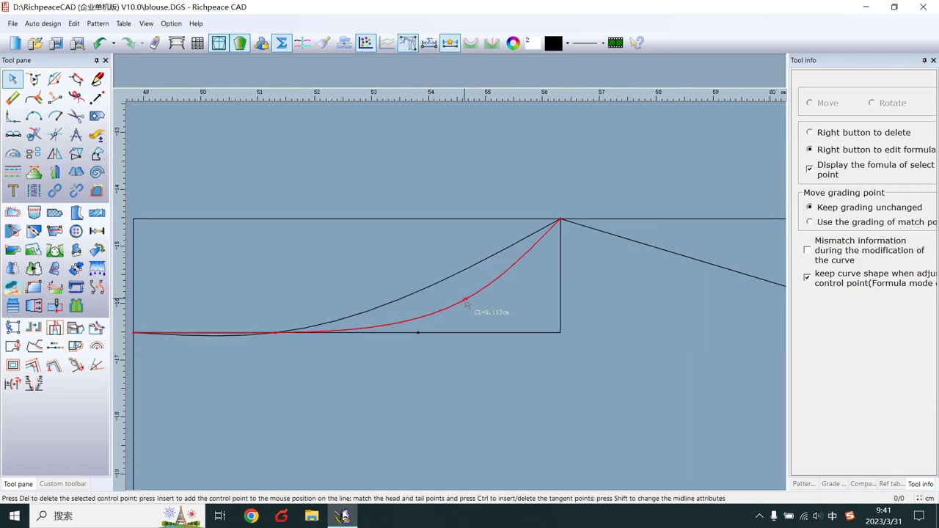
right_click(584, 323)
Reshape the lower armhole so it sweeps cleanly into the chest-line corner
scroll(465, 311, "down", 4)
scroll(539, 366, "up", 3)
left_click(364, 341)
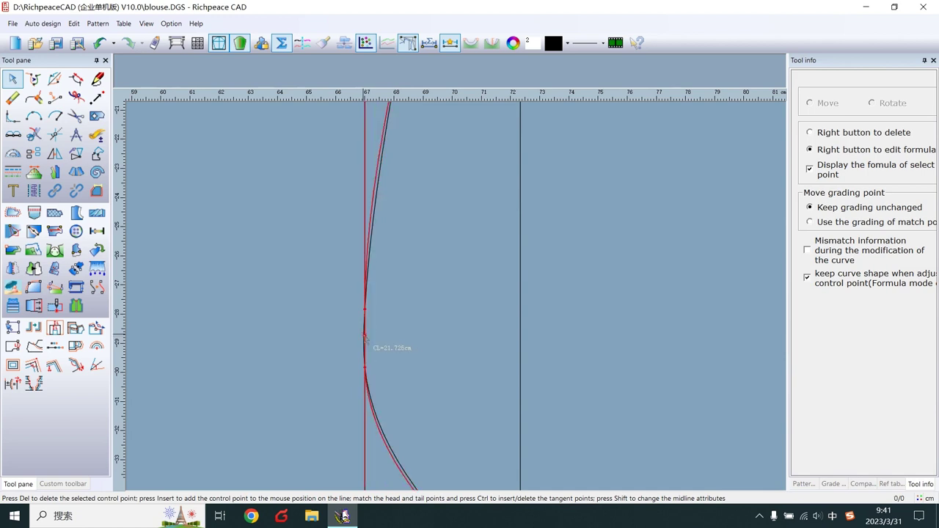
right_click(389, 163)
scroll(465, 327, "down", 2)
left_click(455, 323)
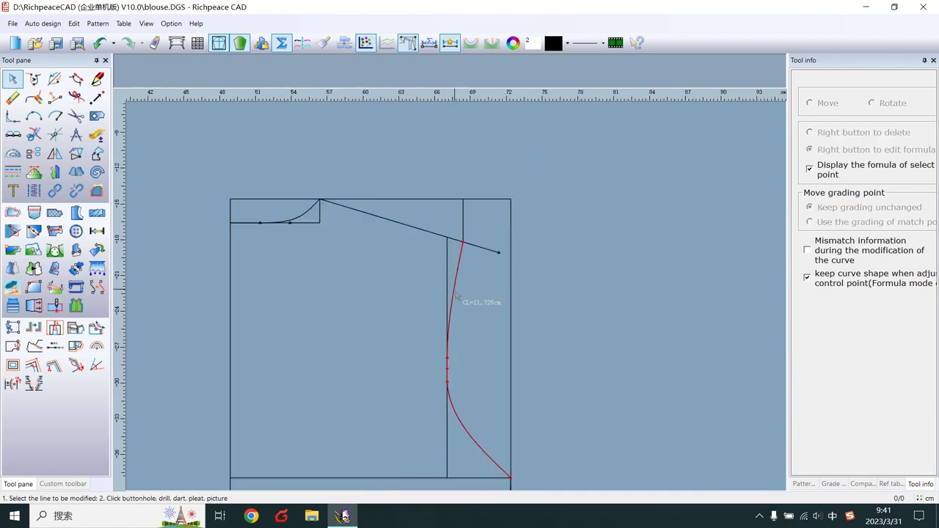
left_click_drag(479, 449, 462, 469)
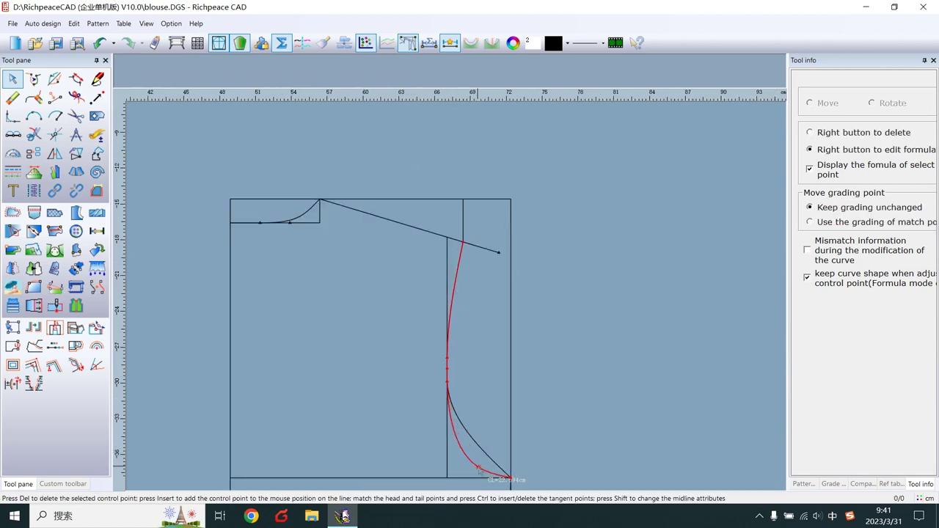
scroll(462, 470, "down", 2)
scroll(456, 300, "up", 3)
scroll(461, 304, "up", 1)
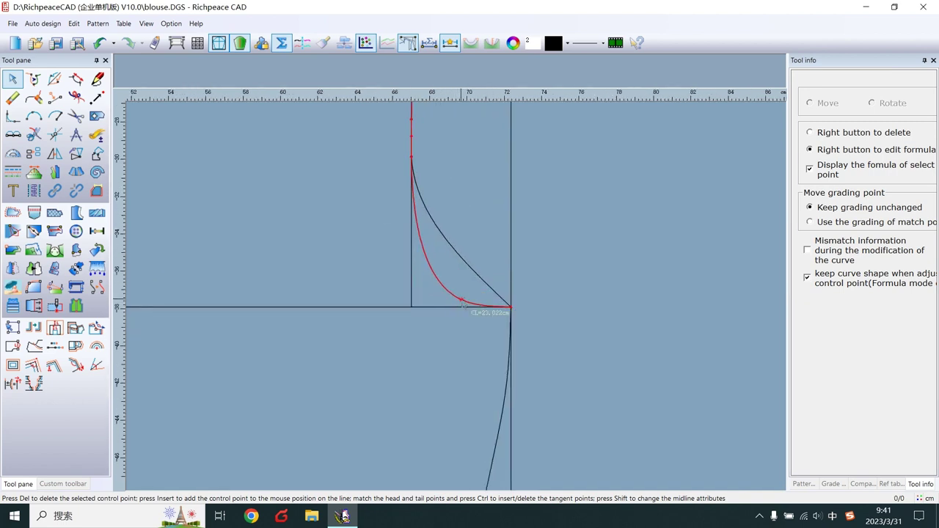
right_click(463, 307)
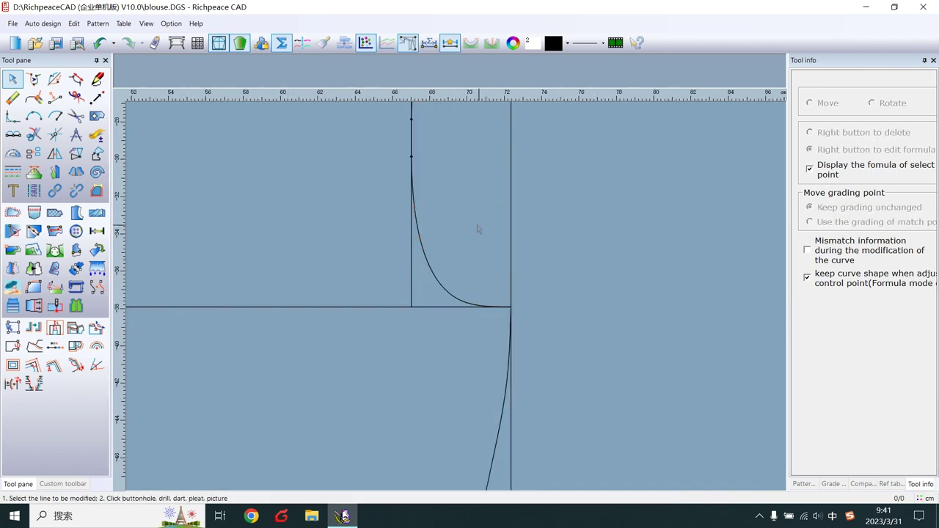
scroll(457, 300, "down", 1)
scroll(461, 295, "down", 1)
scroll(465, 288, "down", 1)
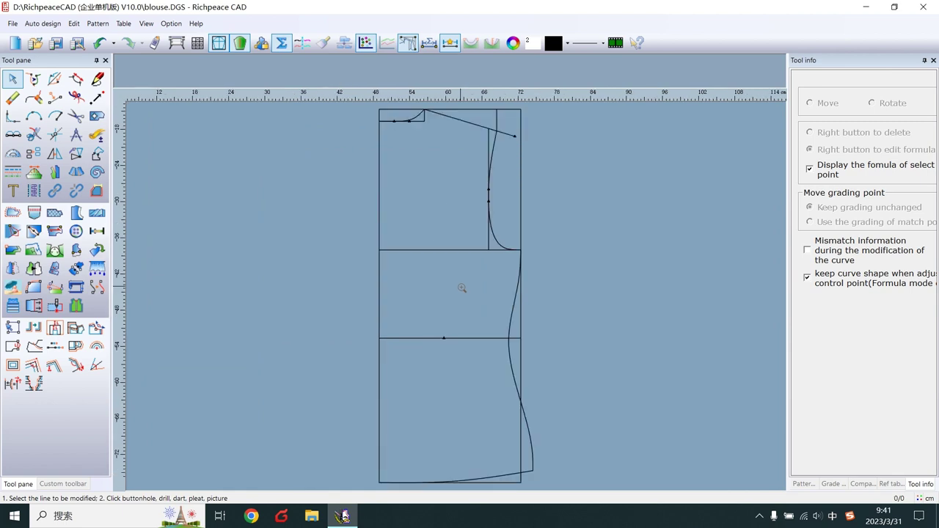
key("shift+F4")
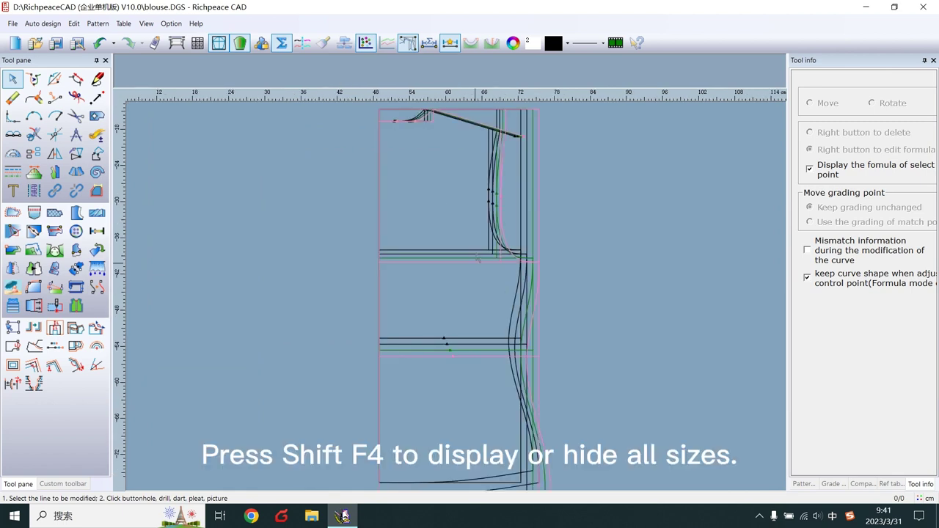
scroll(330, 231, "up", 1)
scroll(278, 256, "up", 1)
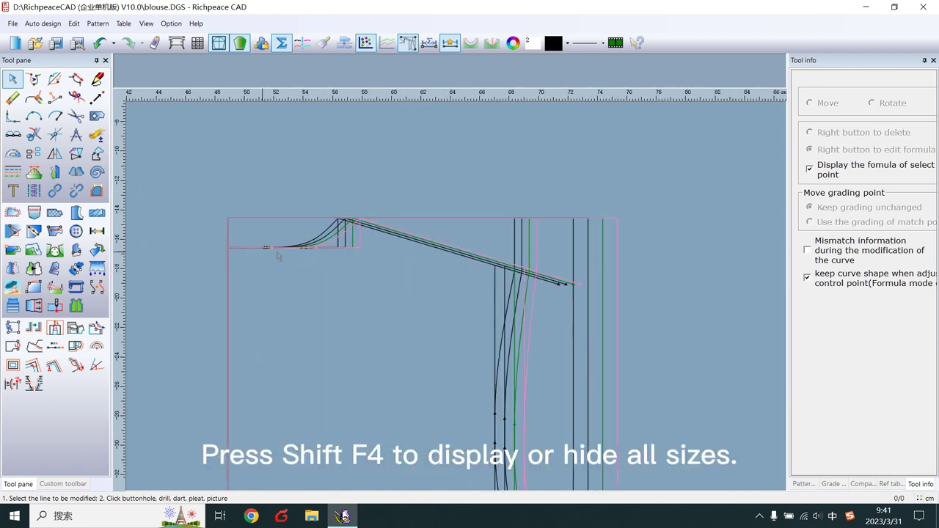
scroll(278, 255, "down", 1)
scroll(279, 256, "down", 1)
scroll(382, 294, "down", 2)
scroll(382, 294, "down", 2)
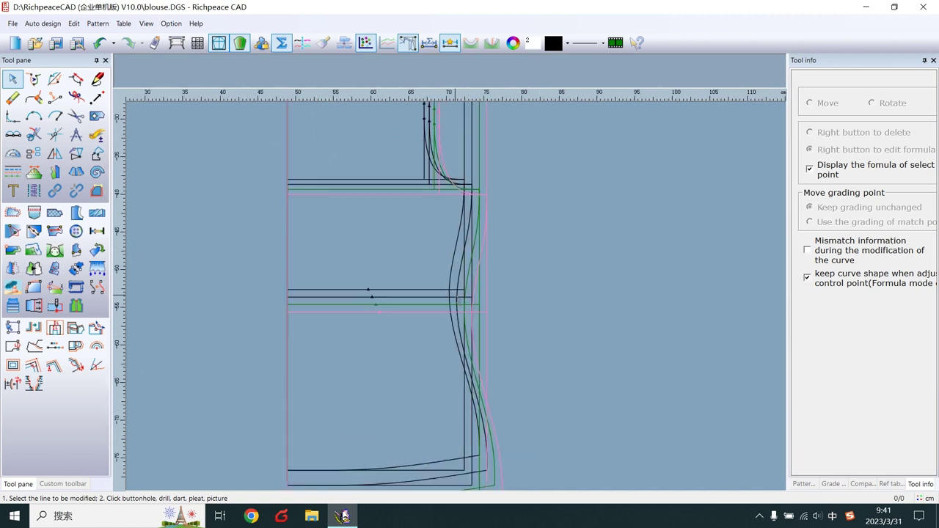
scroll(409, 242, "down", 1)
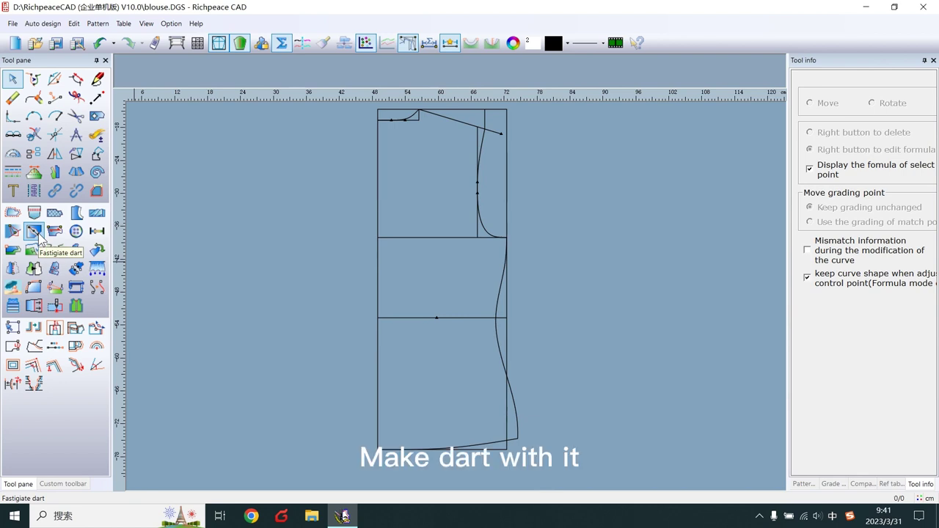
Create a rhombus dart at the waist point with D1 11, D2 14 and W 2
left_click(36, 235)
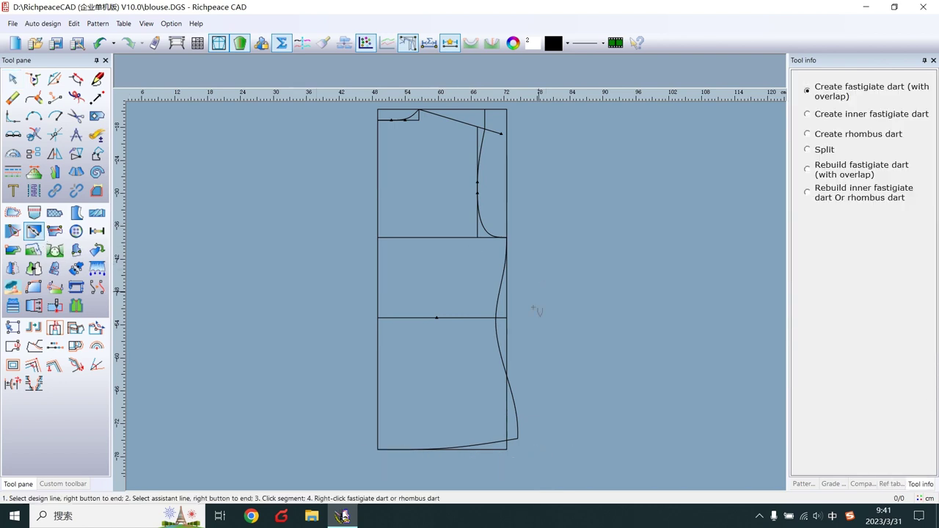
left_click(829, 135)
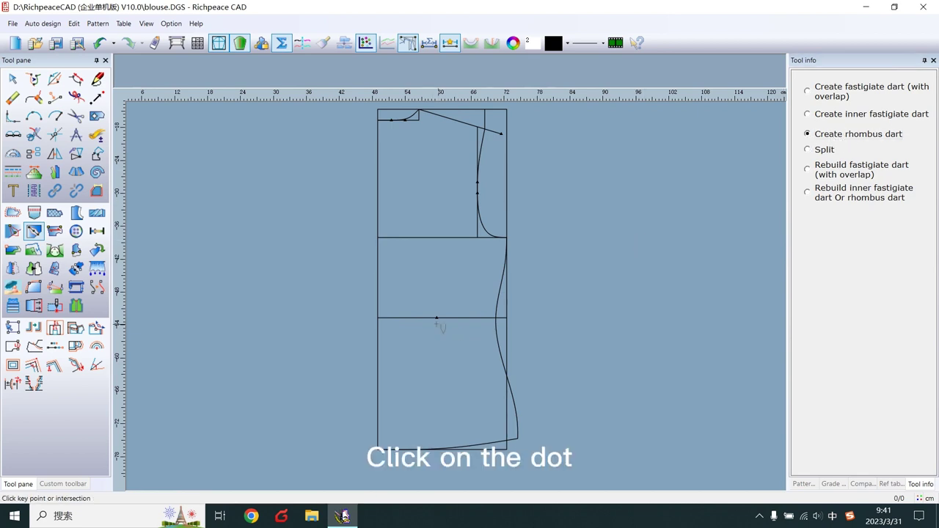
left_click(436, 318)
left_click_drag(463, 121, 340, 177)
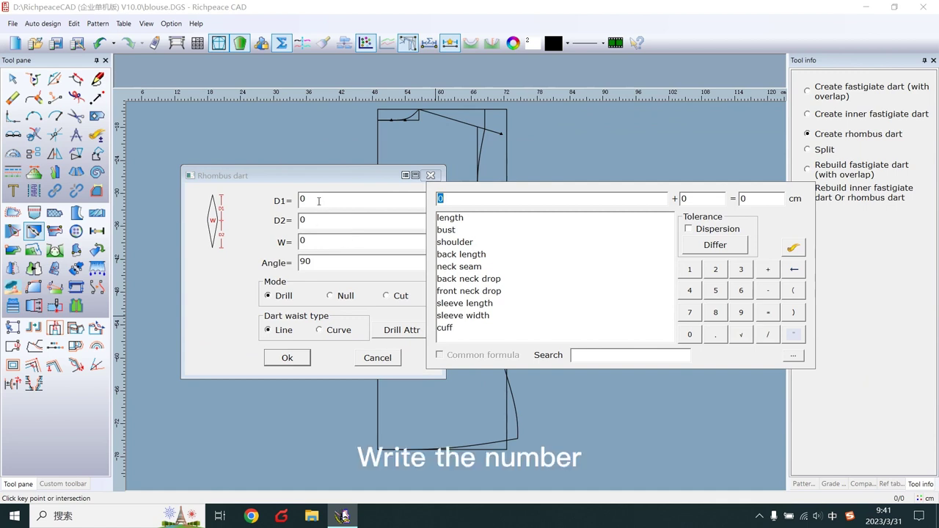
type("11")
left_click(315, 219)
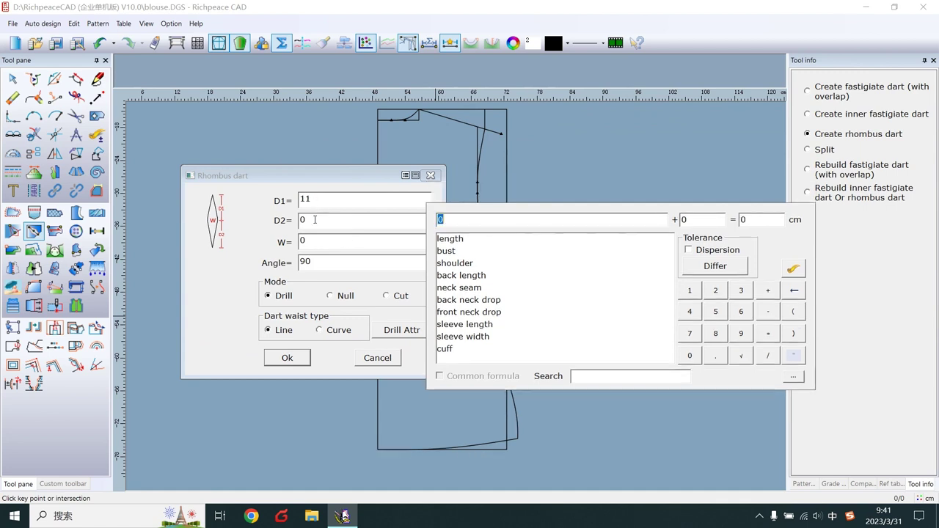
type("14")
left_click(320, 243)
type("2")
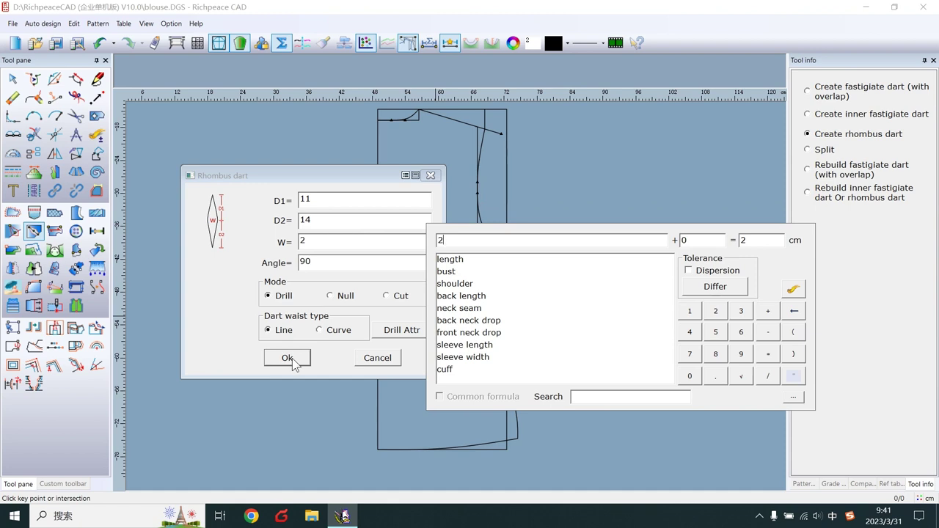
left_click(287, 358)
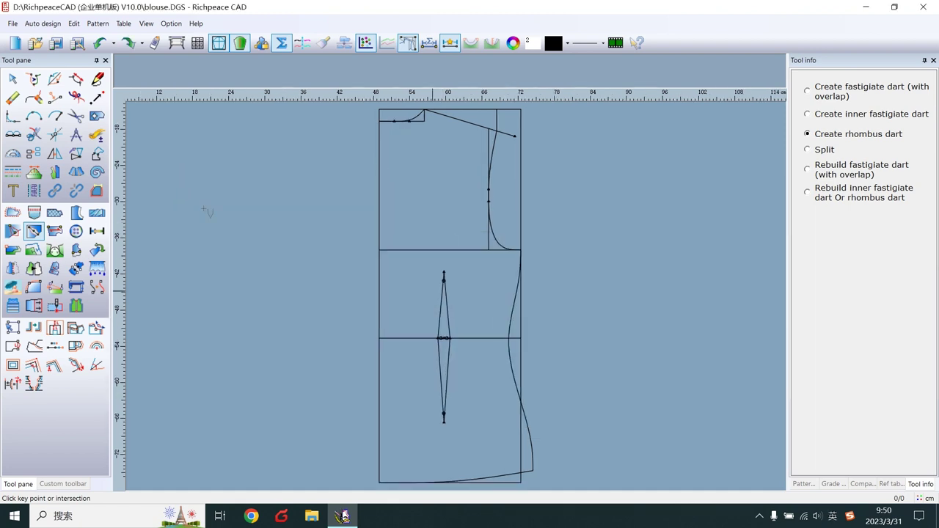
Copy the bodice outer rectangle and waist line, flipped horizontally, to the right
left_click(32, 158)
left_click(379, 221)
scroll(455, 294, "down", 2)
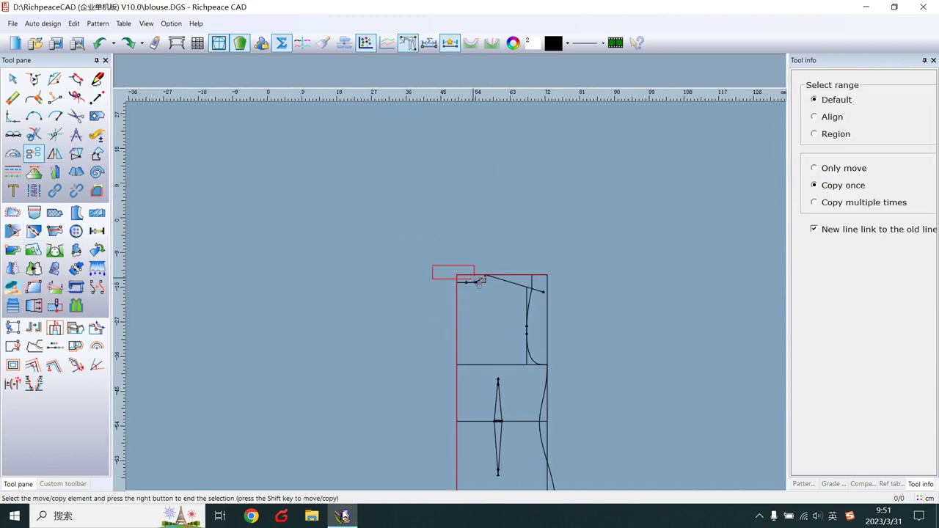
left_click_drag(433, 265, 477, 287)
scroll(506, 374, "down", 2)
scroll(477, 397, "up", 2)
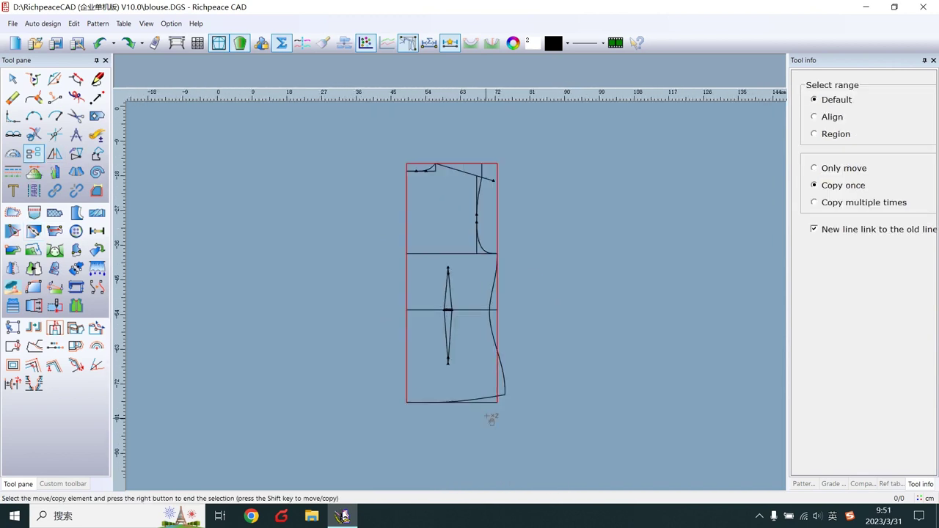
left_click(477, 311)
right_click(555, 246)
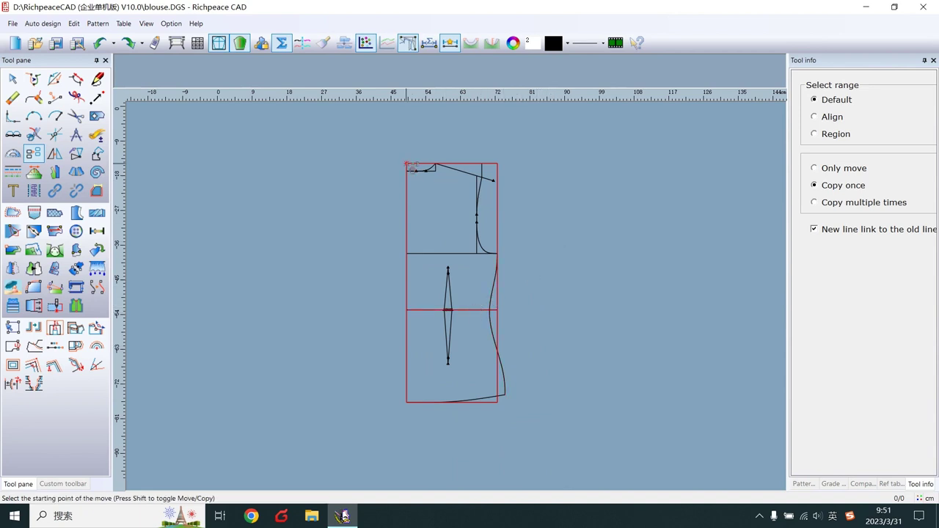
left_click(408, 164)
right_click(642, 178)
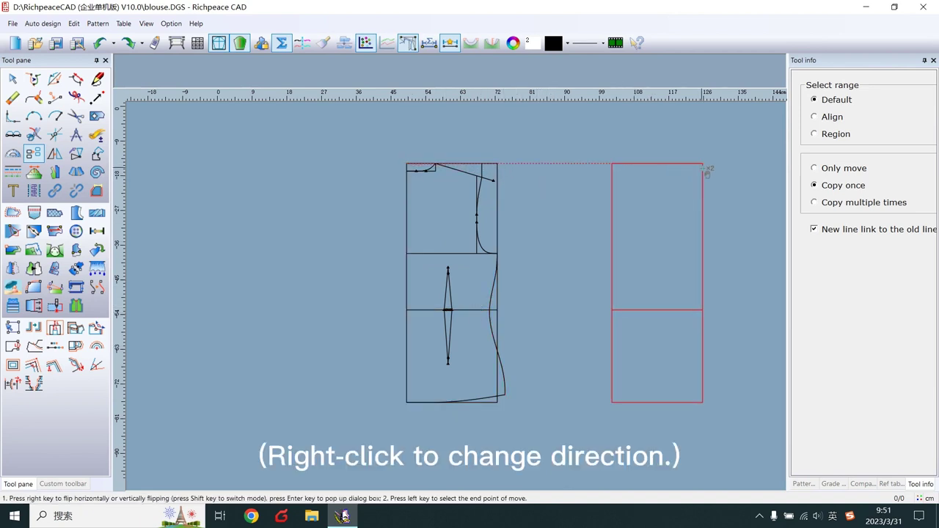
left_click(737, 165)
scroll(570, 223, "up", 2)
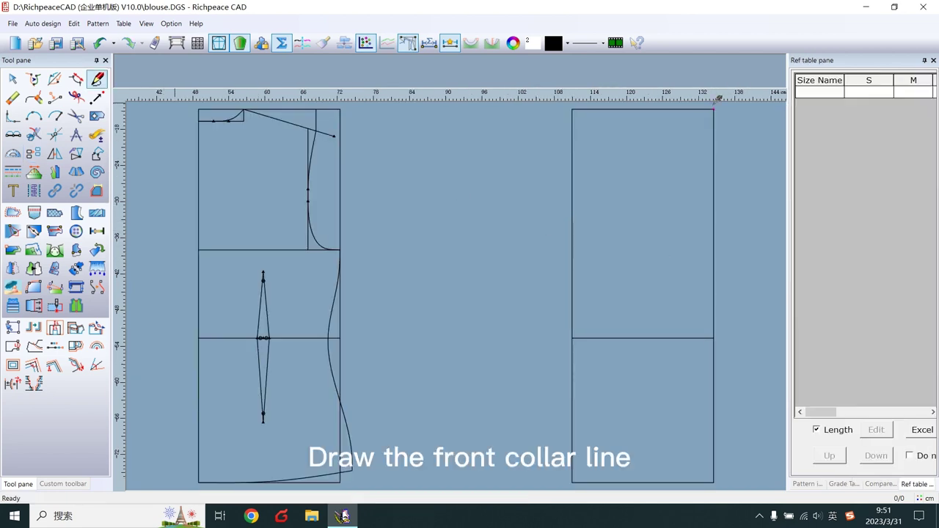
Draw a neck seam/2 by front neck drop box at the copy's top corner, plus a corner-to-corner diagonal
left_click_drag(714, 109, 669, 152)
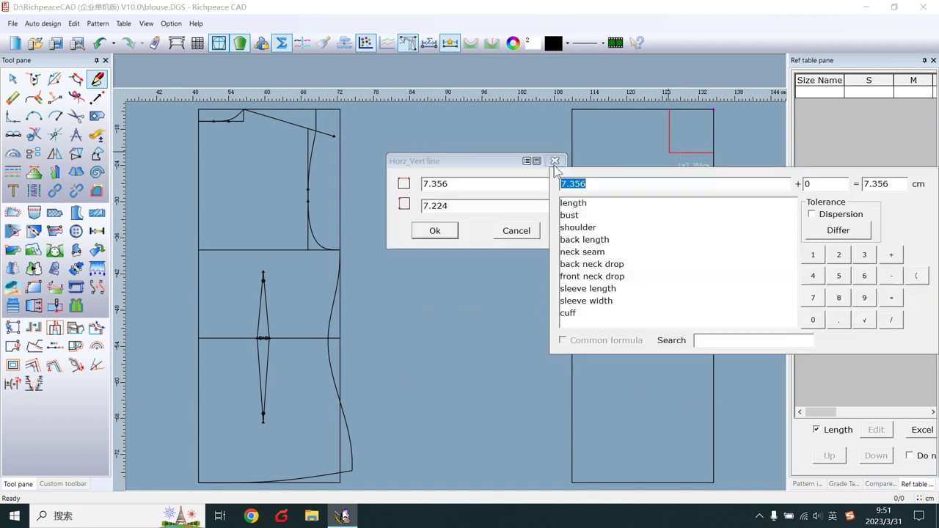
left_click_drag(499, 168, 347, 183)
double_click(433, 268)
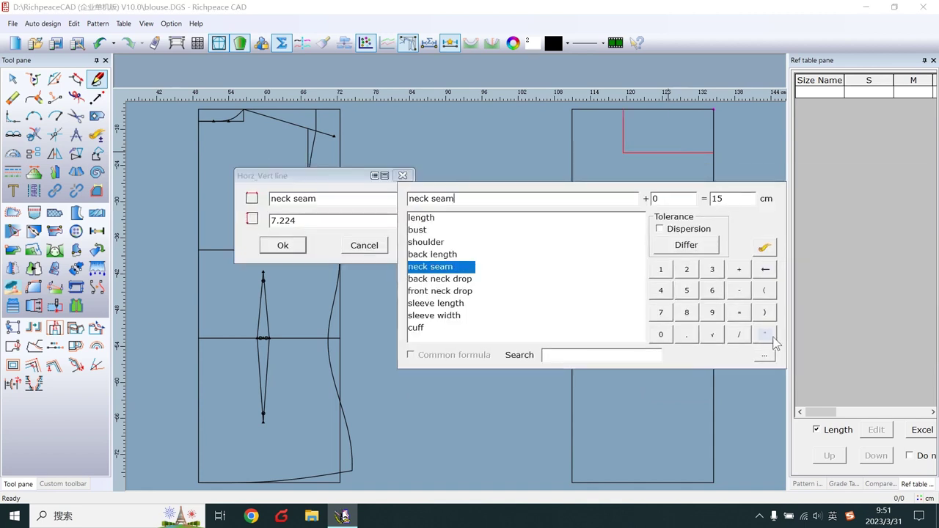
left_click(739, 335)
left_click(687, 269)
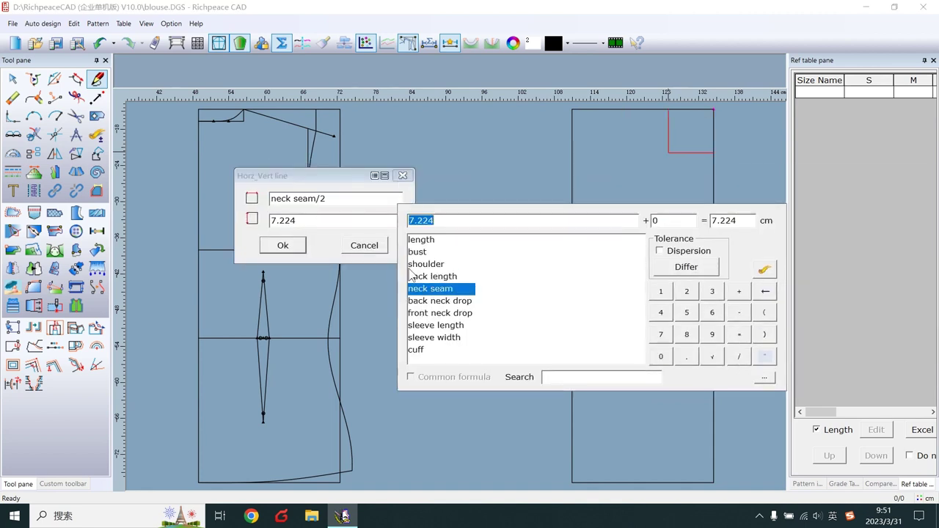
left_click(312, 220)
double_click(435, 317)
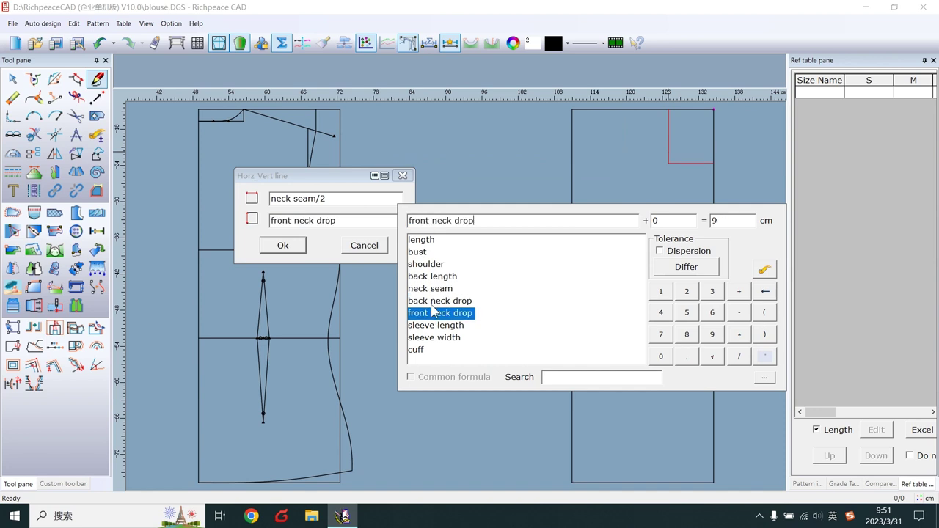
left_click(287, 248)
left_click(669, 109)
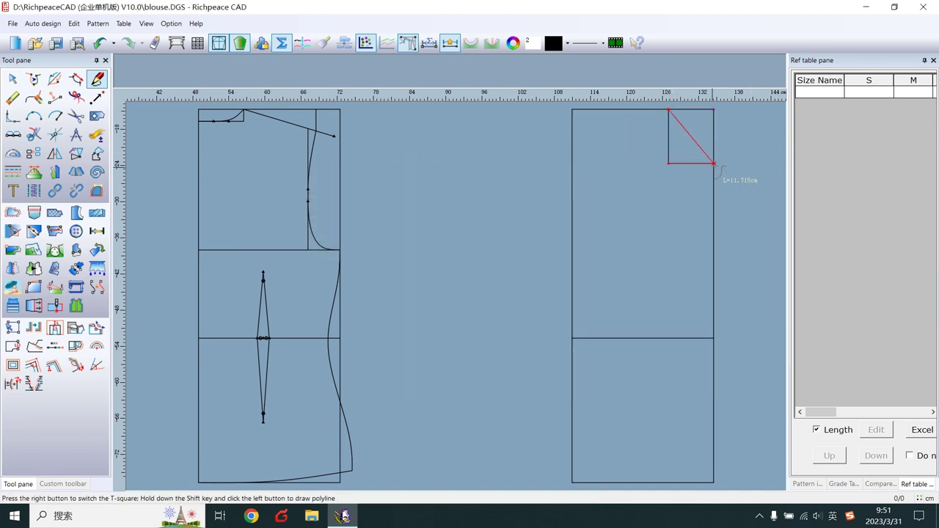
left_click(713, 162)
Draw a 2 cm placket extension from the neck box corner down to the hem
left_click(713, 163)
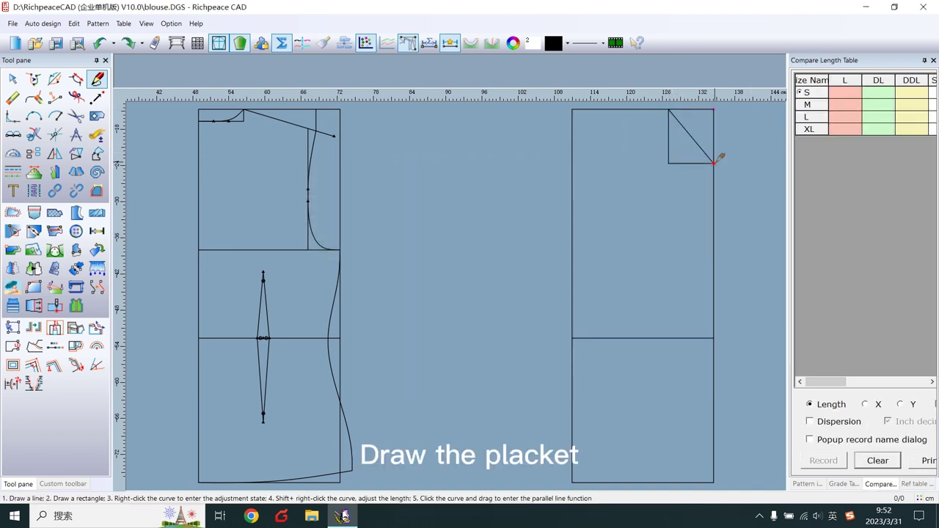
key("Return")
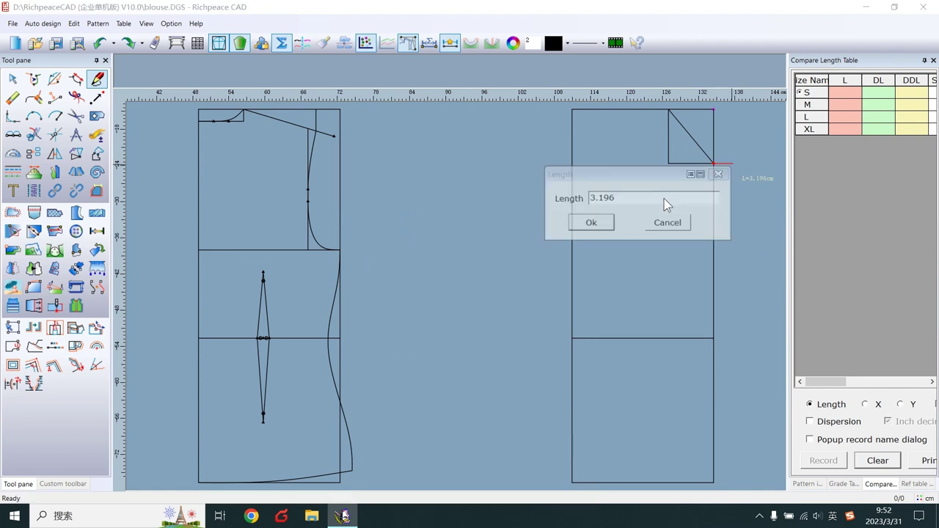
left_click(665, 199)
type("2")
left_click(424, 222)
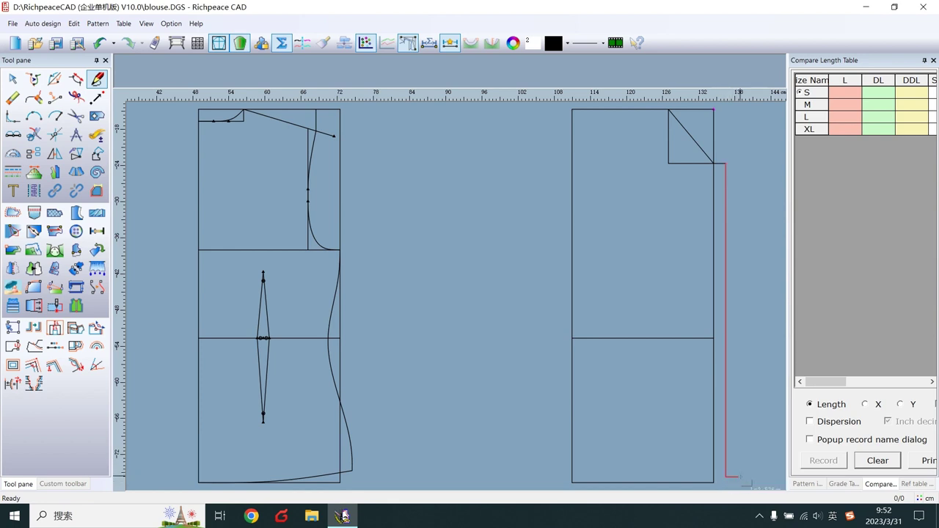
left_click(713, 483)
right_click(721, 277)
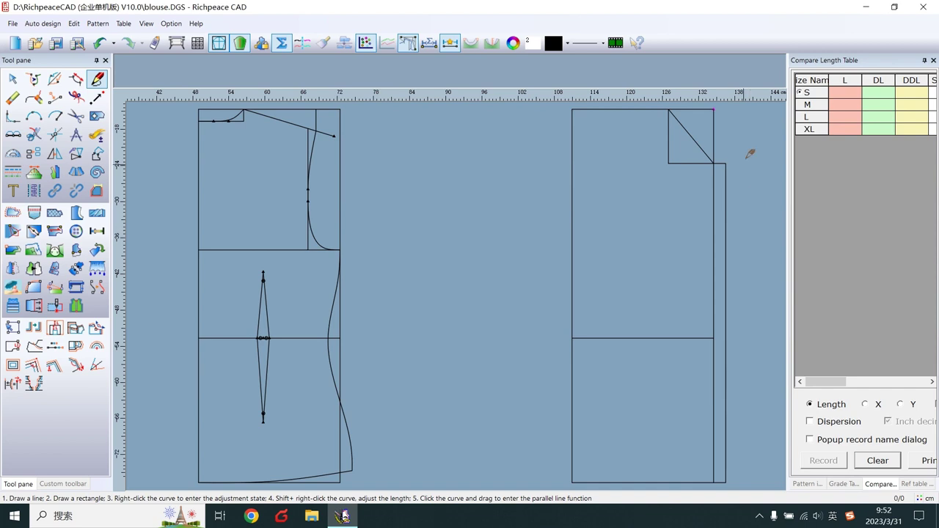
Draw a vertical line from the neck corner point down to the hem
left_click(721, 163)
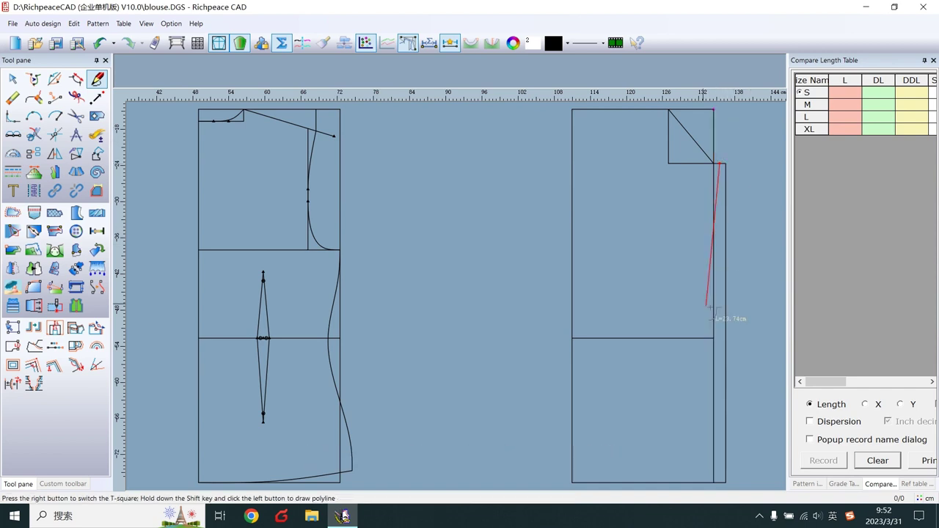
left_click(721, 483)
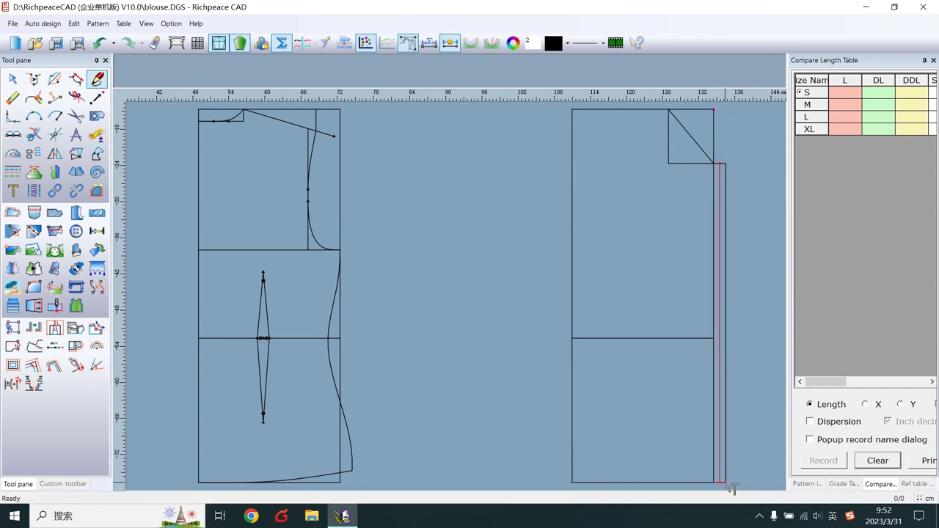
right_click(732, 487)
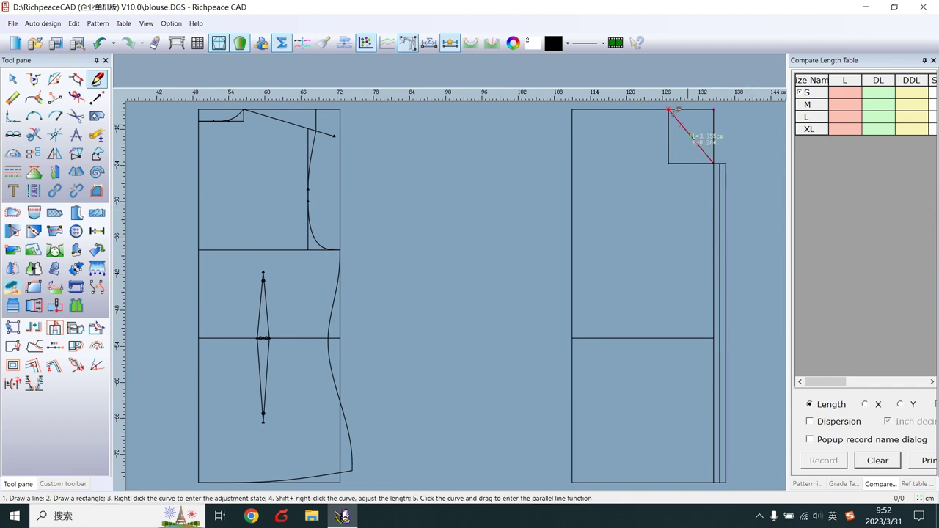
Place a point offset 15 cm across and 5 cm down from the neck box corner, and start a horizontal guide from it
left_click_drag(669, 110, 595, 173)
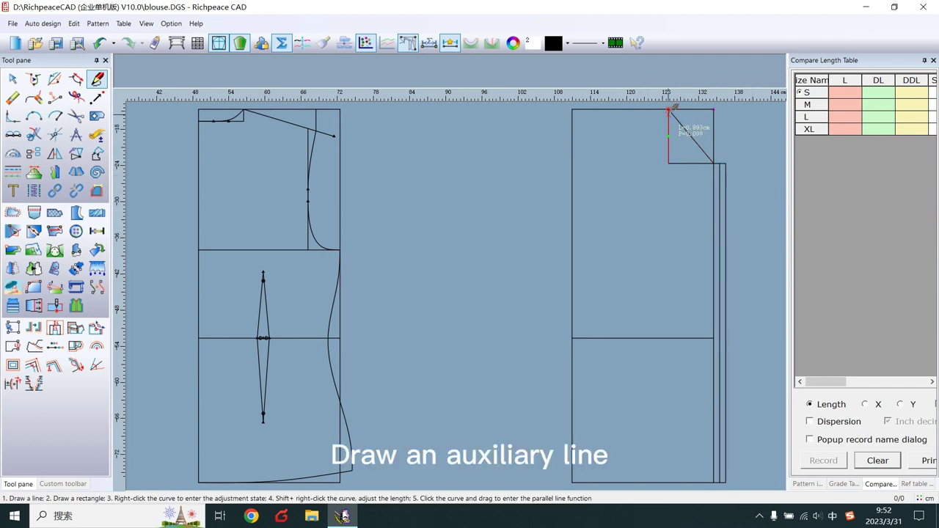
key("Return")
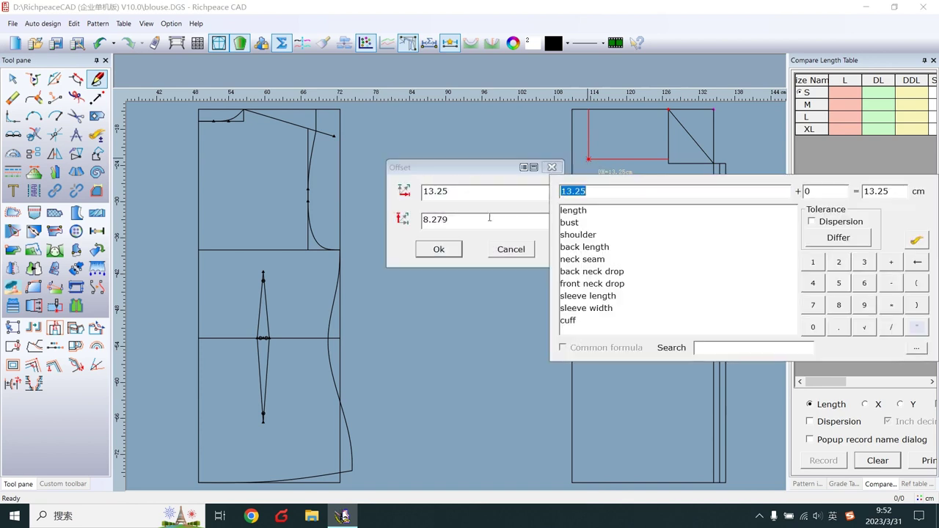
type("15")
left_click(457, 220)
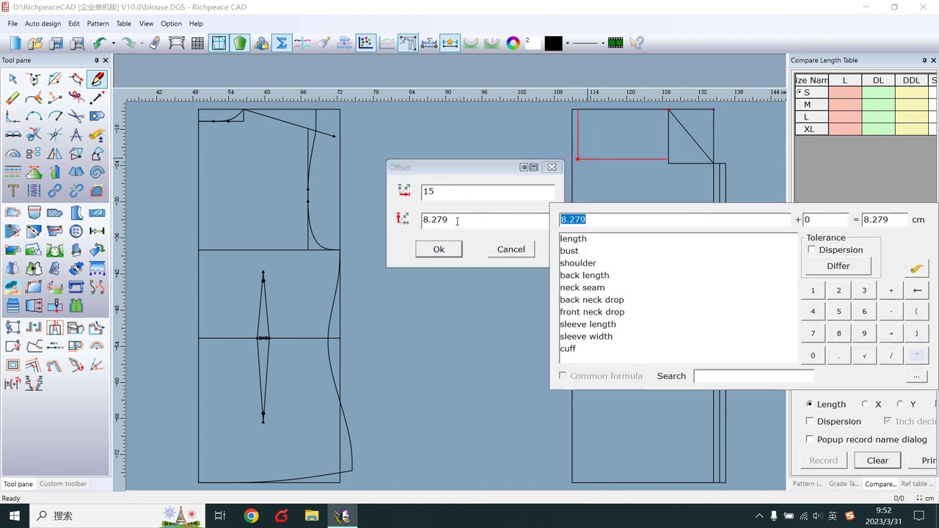
type("5")
key("Return")
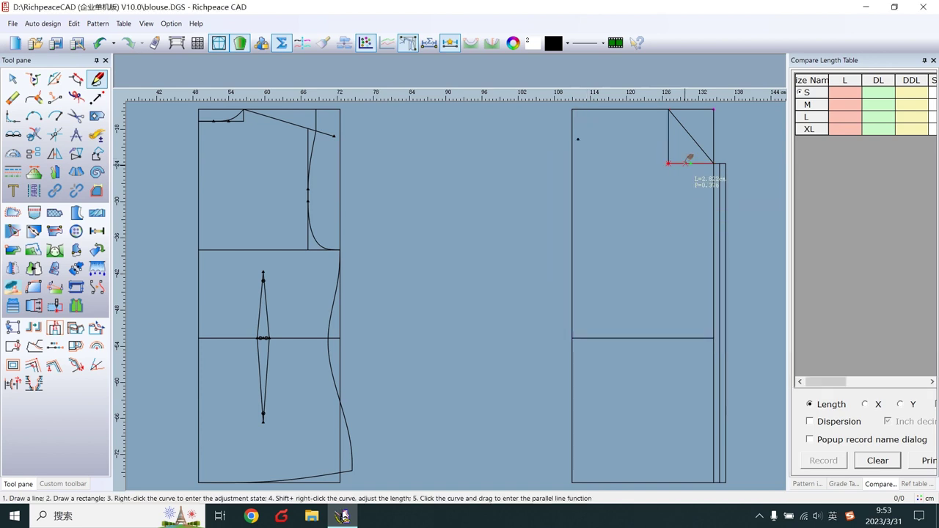
left_click(578, 138)
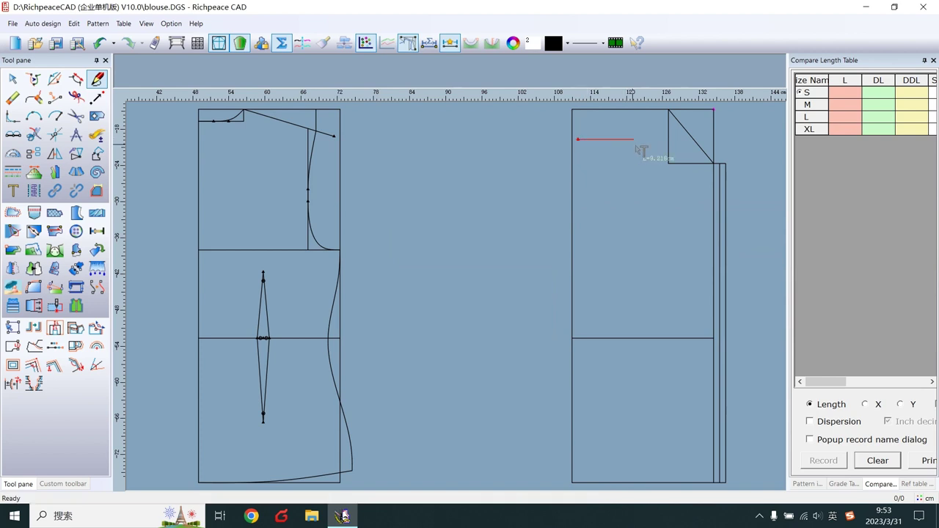
key("Return")
key("Return")
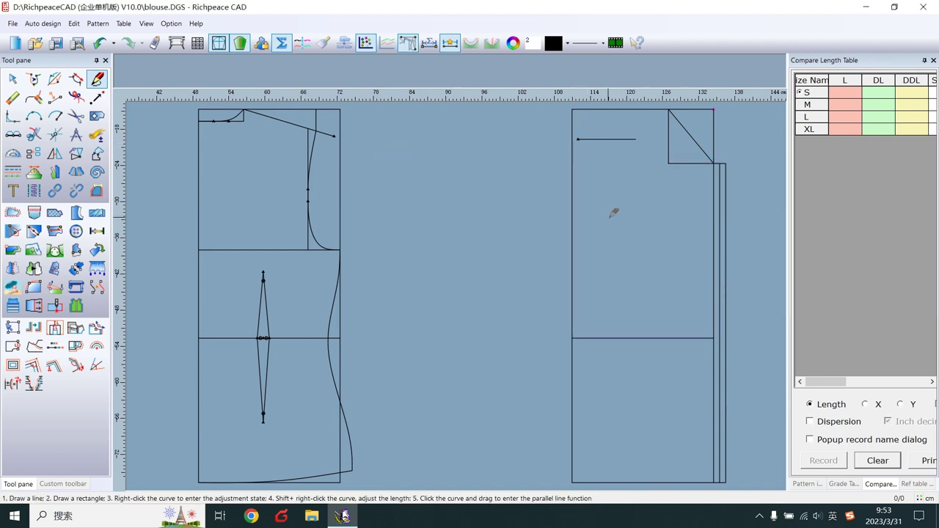
left_click(97, 135)
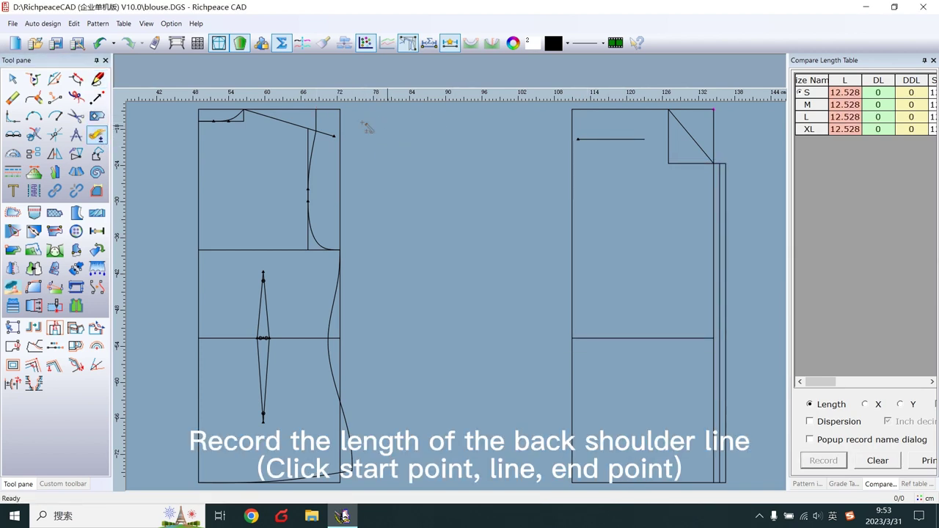
Measure the back shoulder line and record its length, 12.528, as Variable_1
left_click(245, 110)
left_click(287, 122)
right_click(321, 133)
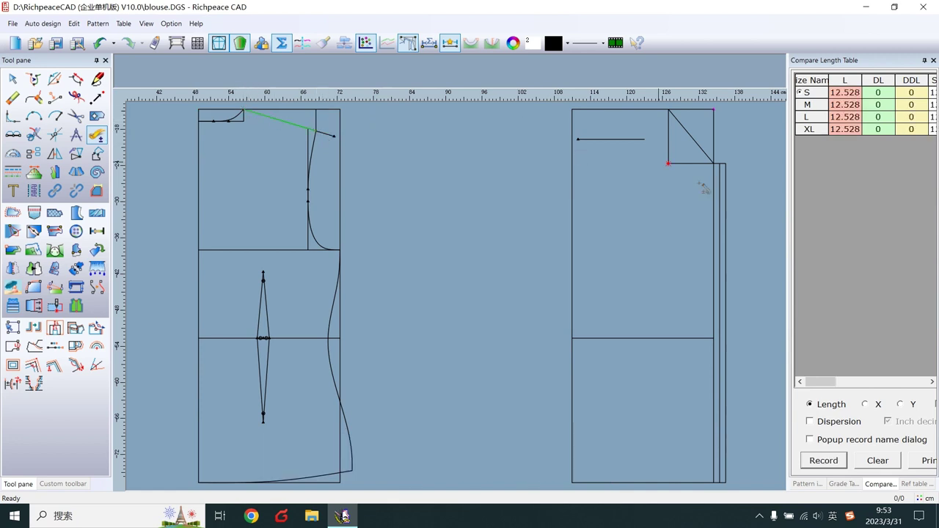
left_click(825, 463)
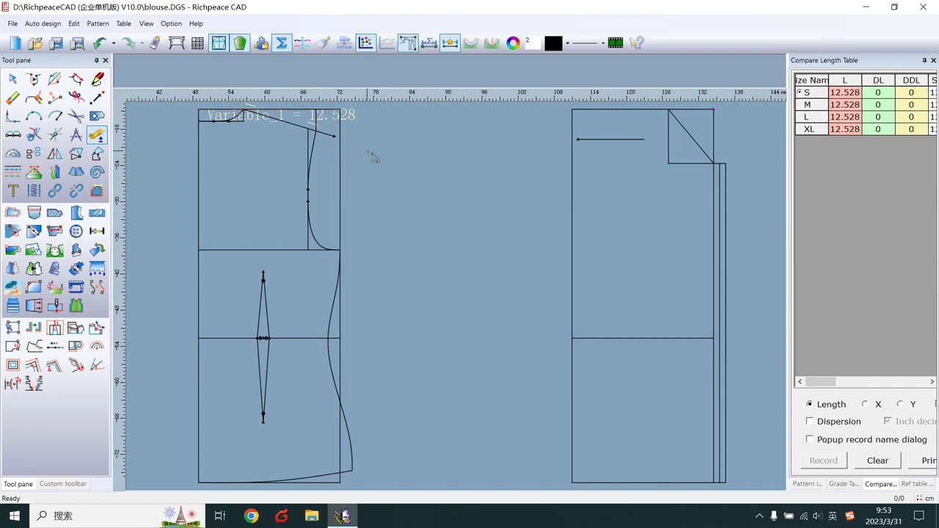
Draw a front shoulder line of length Variable_1 from the front neck point to the guide
left_click(98, 79)
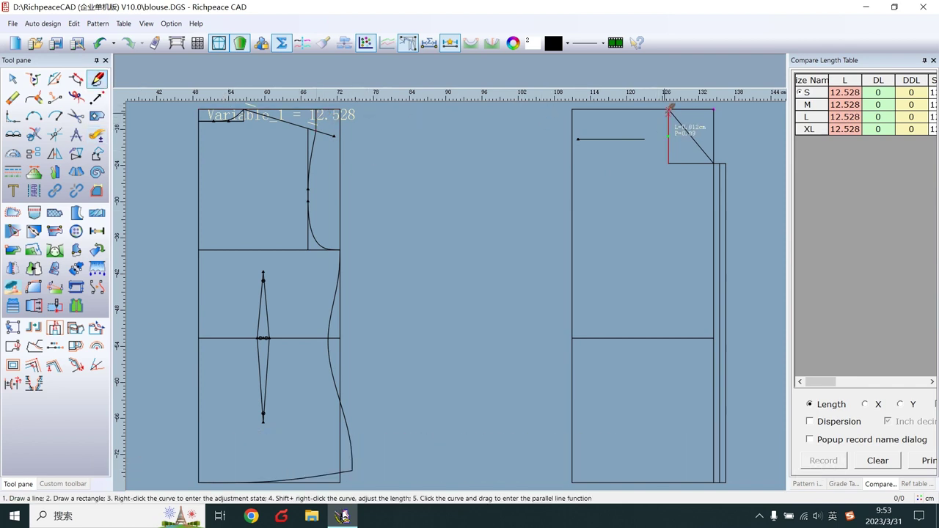
left_click_drag(668, 110, 600, 139)
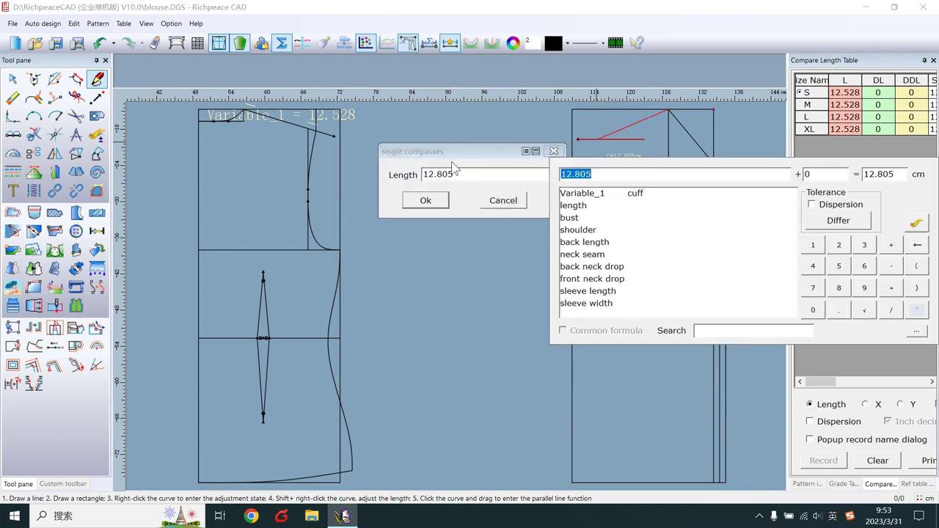
left_click(582, 194)
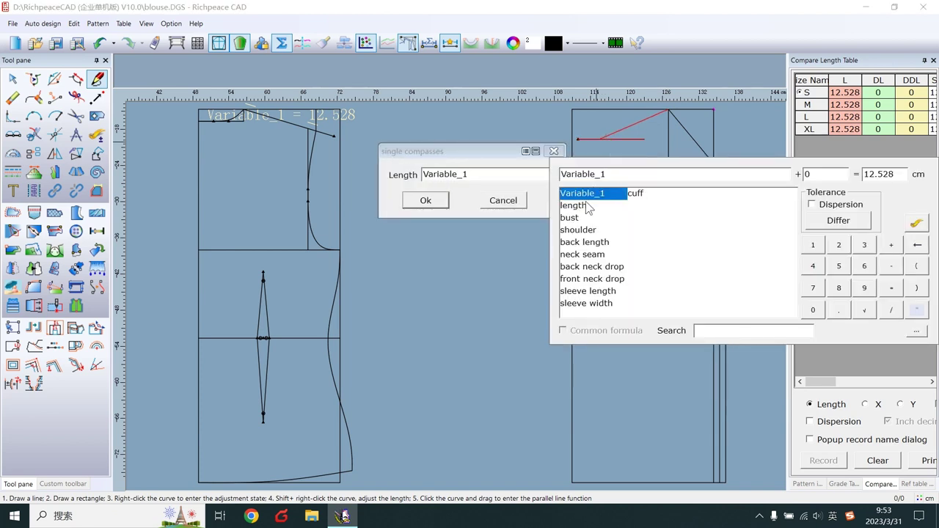
left_click(430, 201)
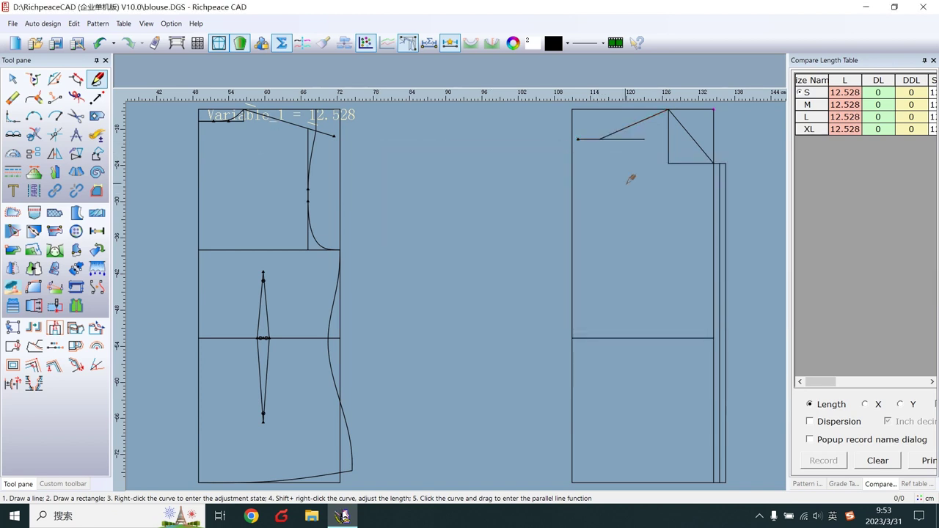
left_click_drag(638, 110, 637, 239)
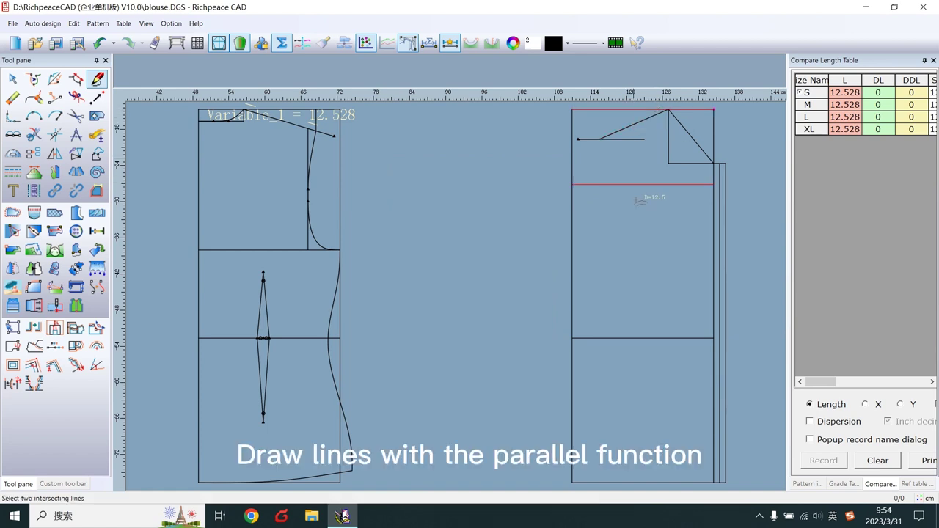
Add a bust line parallel to the top edge at a distance of bust/6+5.5
left_click(637, 262)
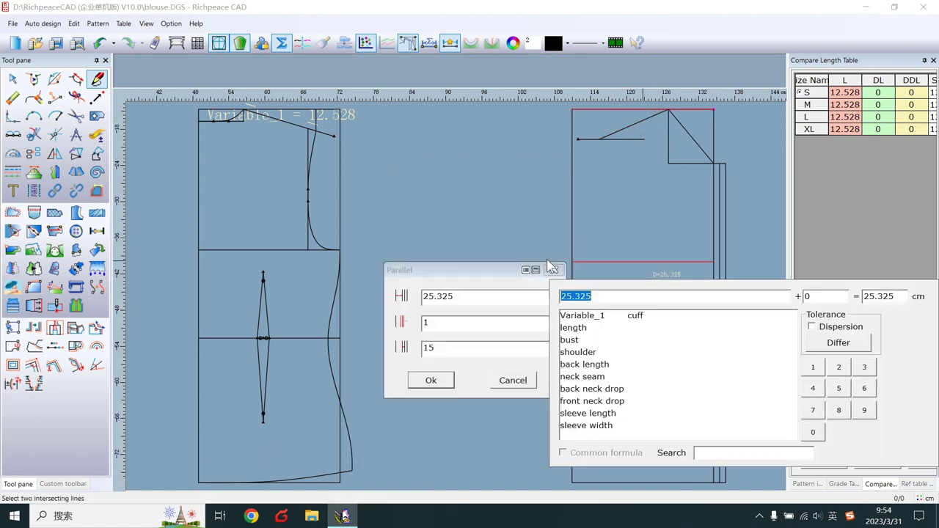
double_click(578, 342)
left_click(891, 432)
left_click(864, 389)
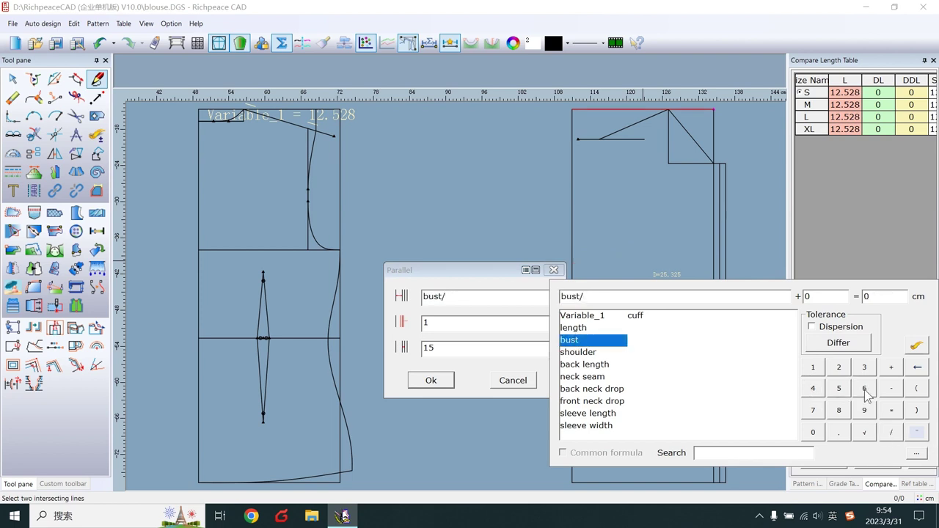
left_click(894, 369)
left_click(839, 388)
left_click(840, 435)
left_click(840, 389)
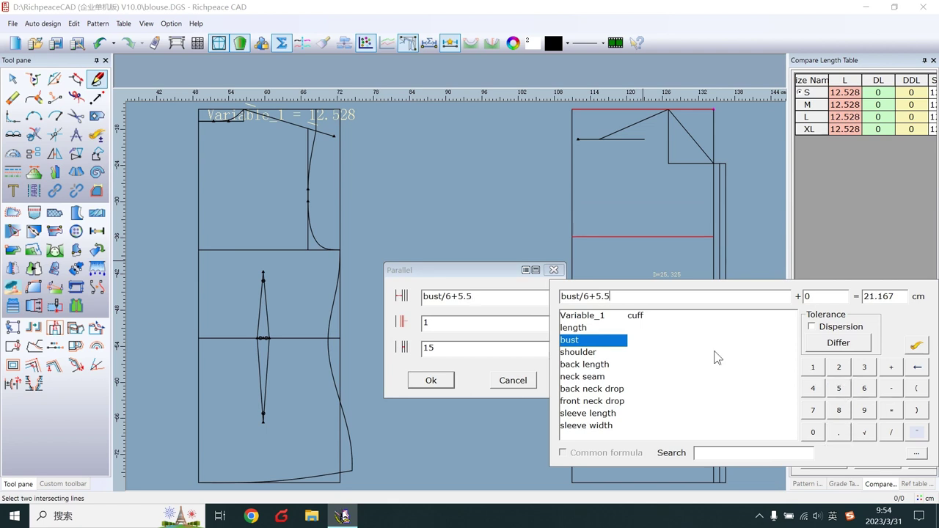
left_click(452, 385)
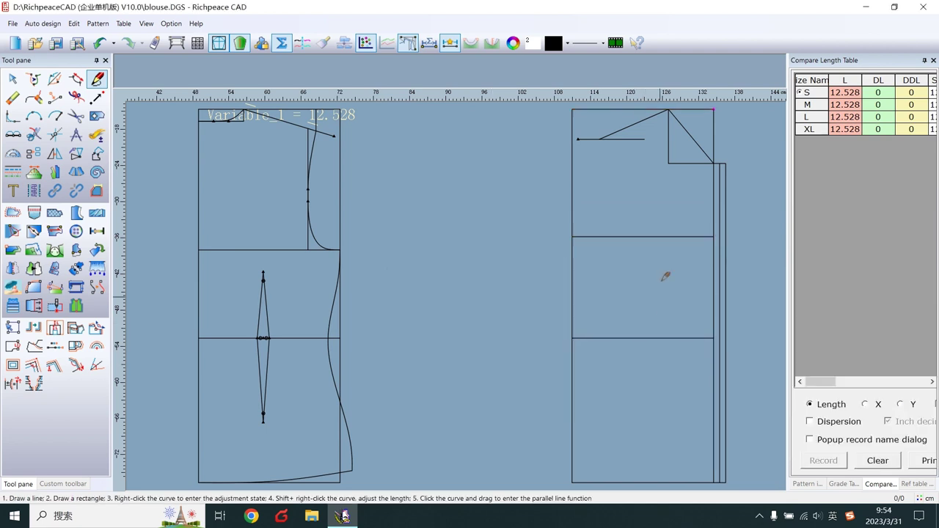
Mark a point on the bust line bust/6+2 from the front edge
left_click(697, 237)
double_click(572, 343)
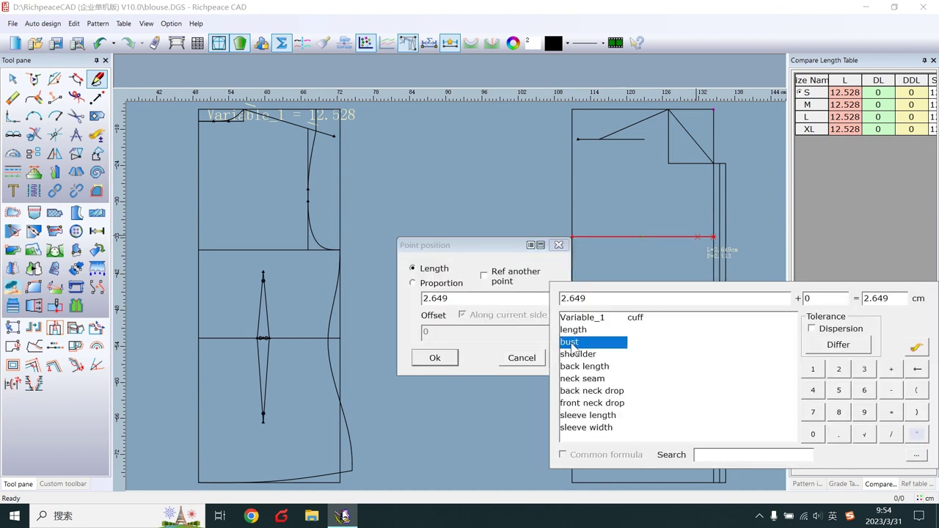
left_click(891, 435)
left_click(866, 391)
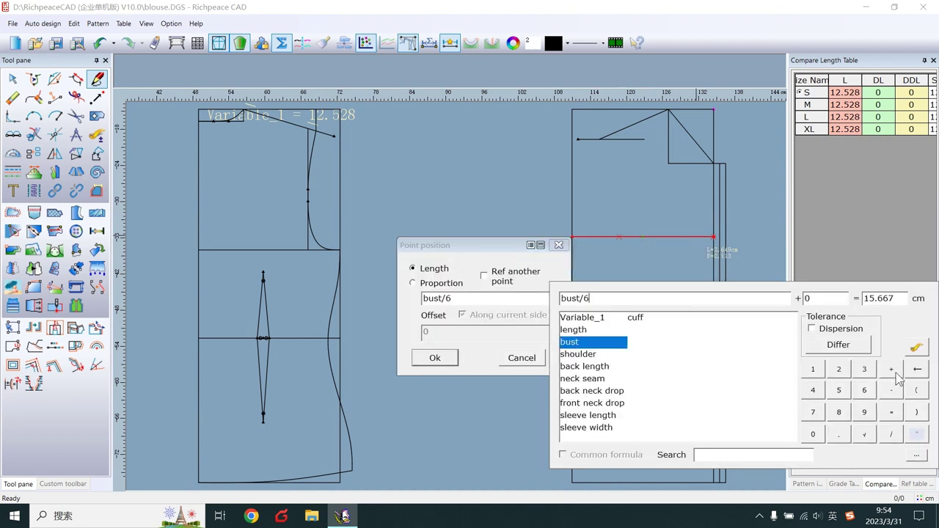
left_click(891, 369)
left_click(840, 373)
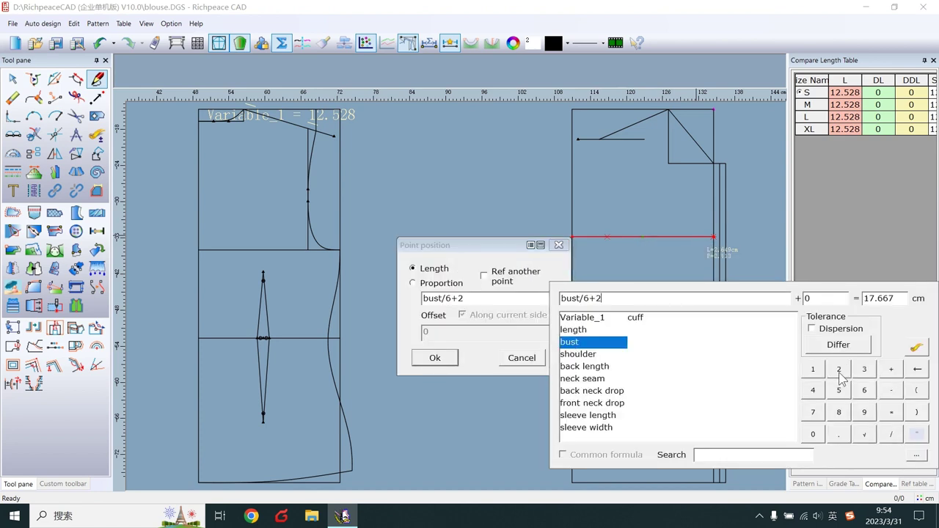
left_click(416, 358)
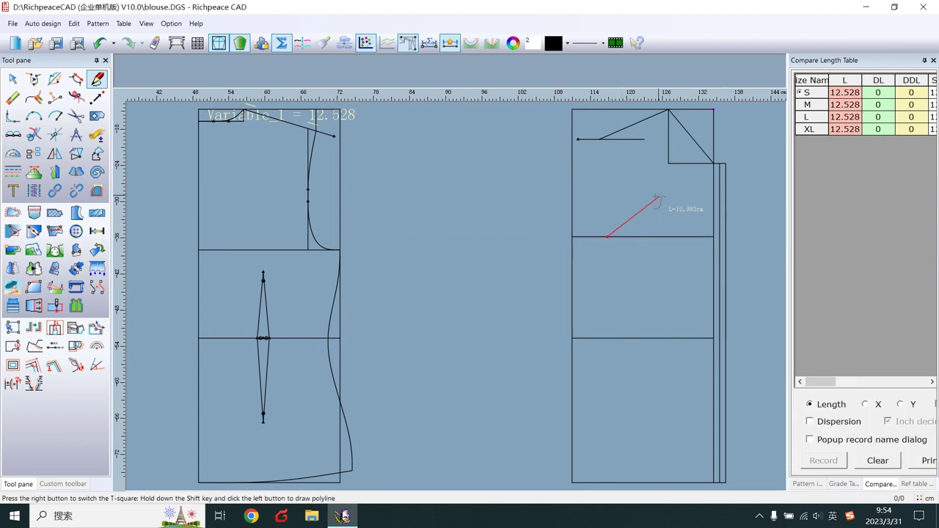
right_click(638, 141)
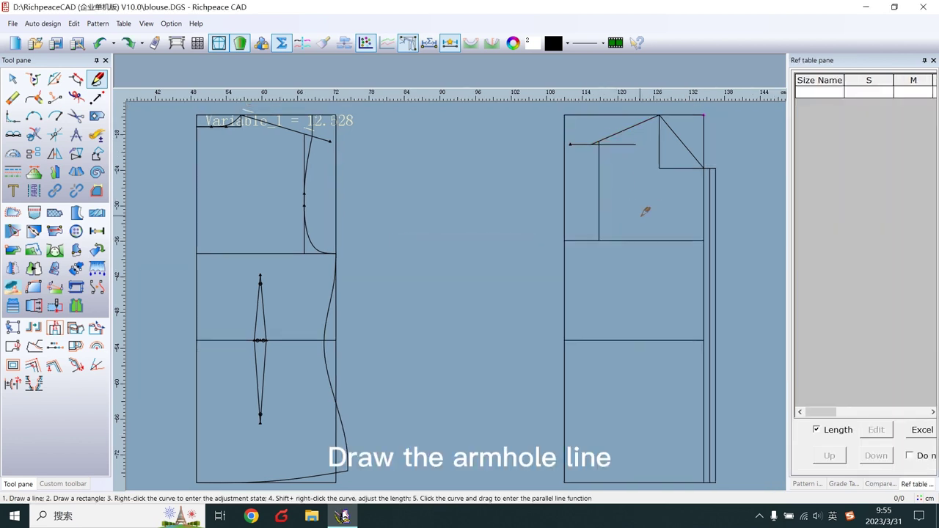
Draw the armhole line from the shoulder point through the chest line
left_click(592, 144)
left_click(563, 240)
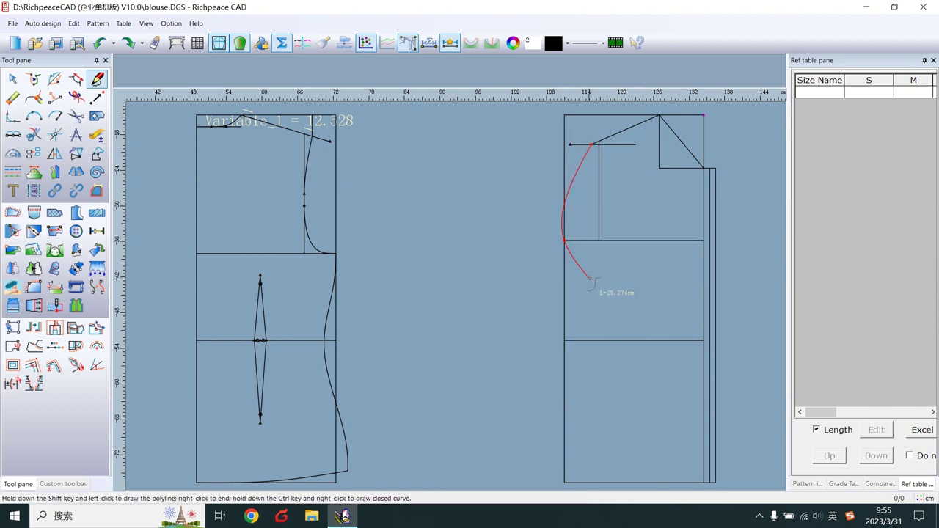
right_click(591, 278)
Draw the side seam starting 2 cm down, ending at the hem with a -2/2 offset
left_click(575, 341)
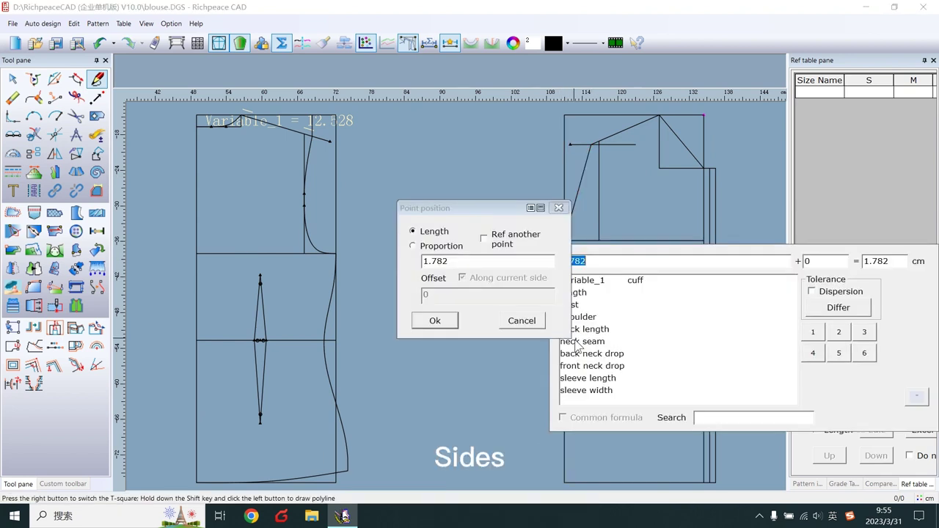
type("2")
left_click(435, 320)
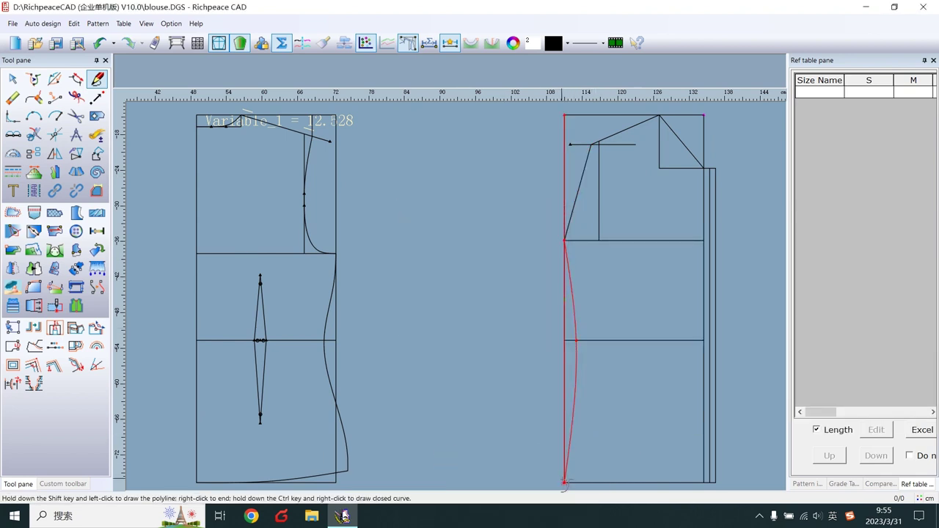
key("Return")
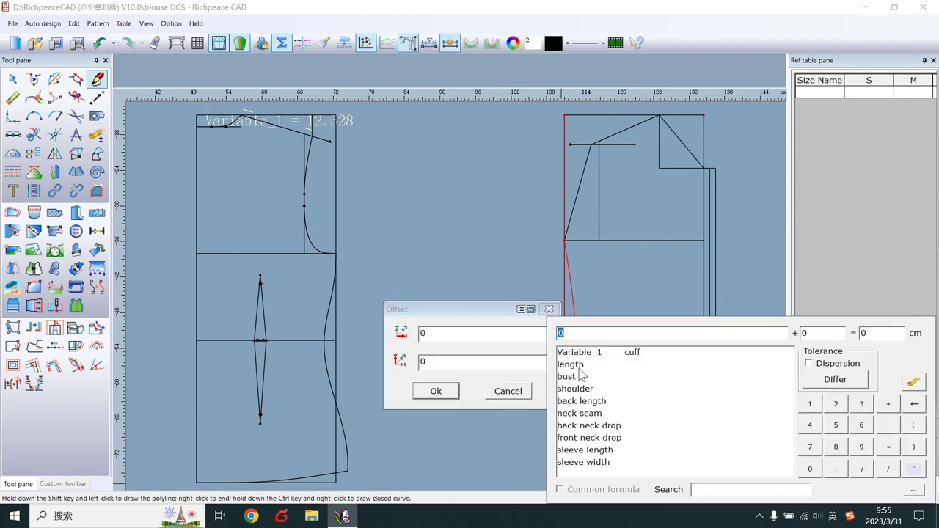
type("-2")
key("Return")
left_click(451, 331)
type("2")
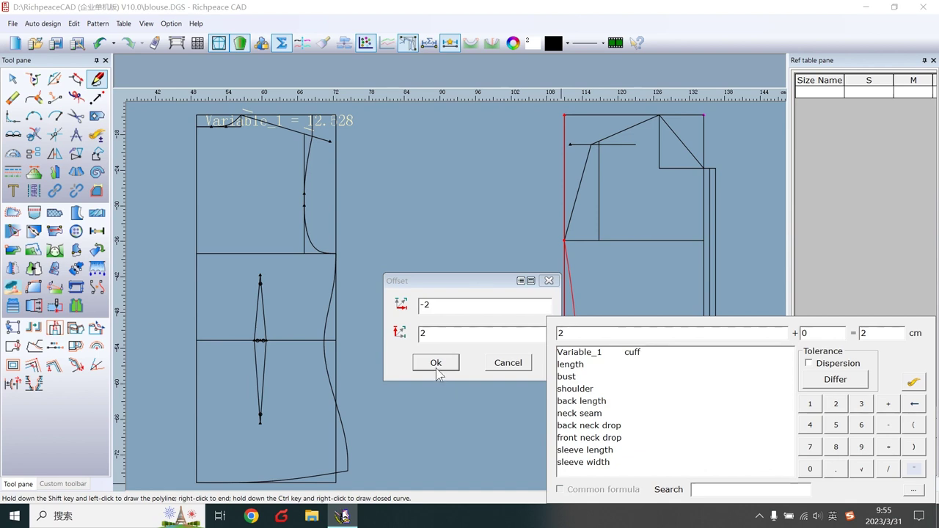
left_click(436, 363)
left_click(553, 470)
right_click(553, 471)
Draw the hem line from the side seam end to the centre edge
left_click(552, 471)
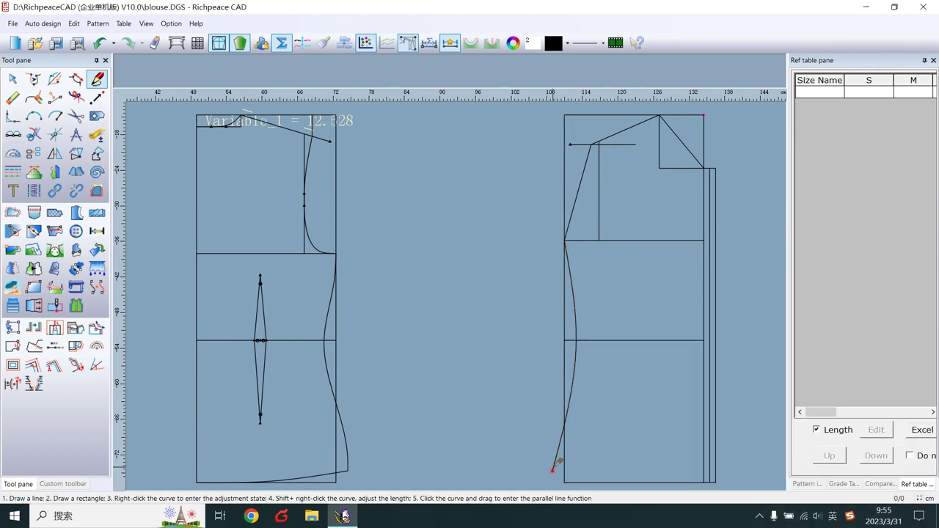
left_click(705, 483)
right_click(692, 419)
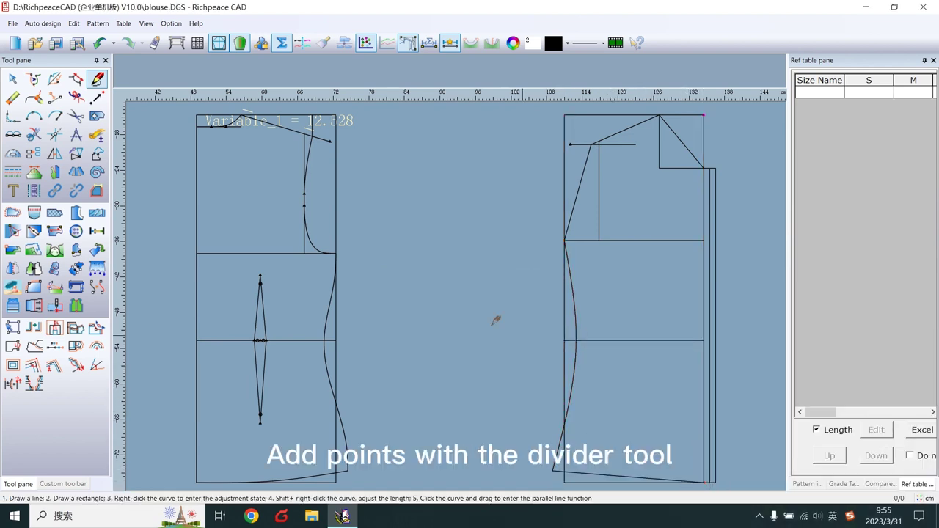
Mark the midpoints of the chest line, waist line and vertical guide line
left_click(13, 135)
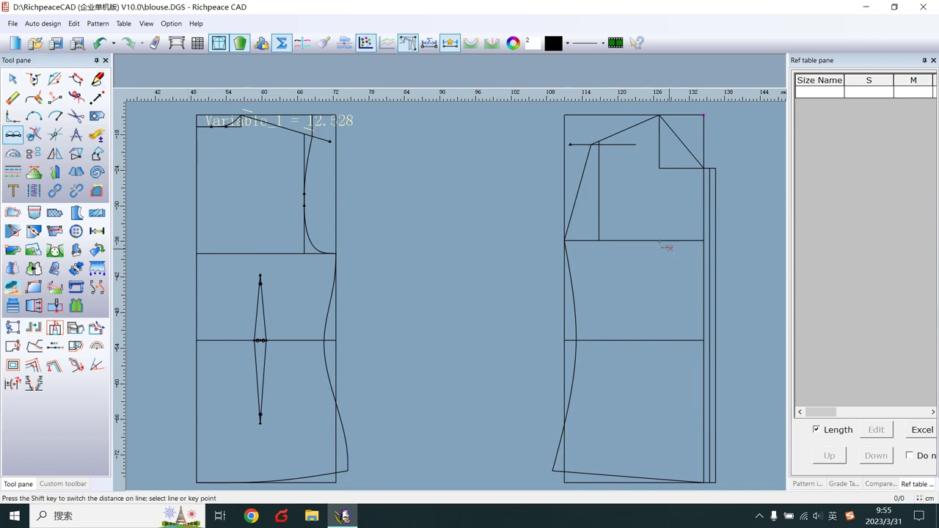
left_click(599, 241)
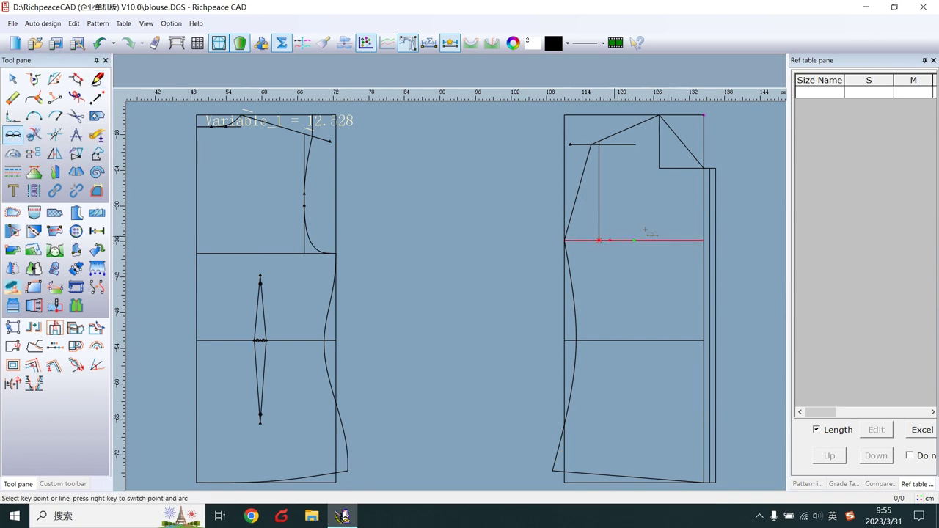
left_click(709, 245)
left_click(576, 340)
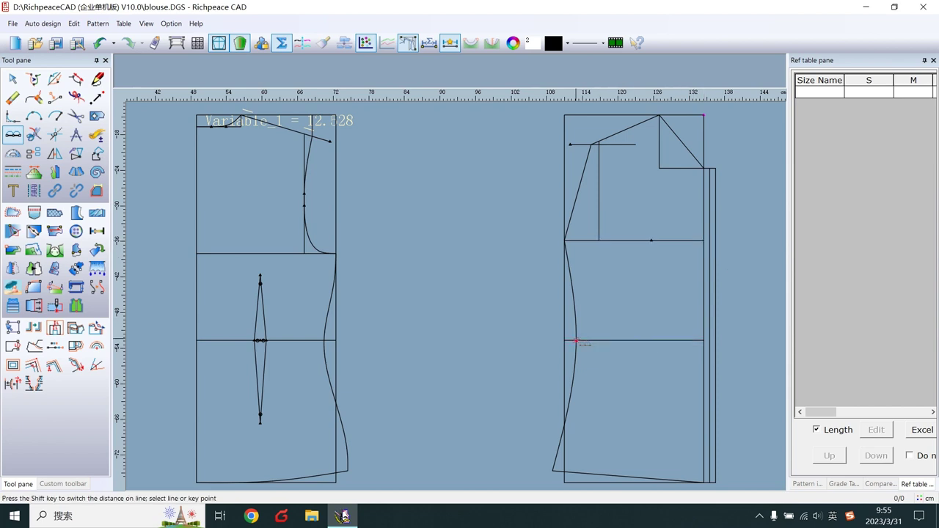
left_click(710, 343)
left_click(599, 142)
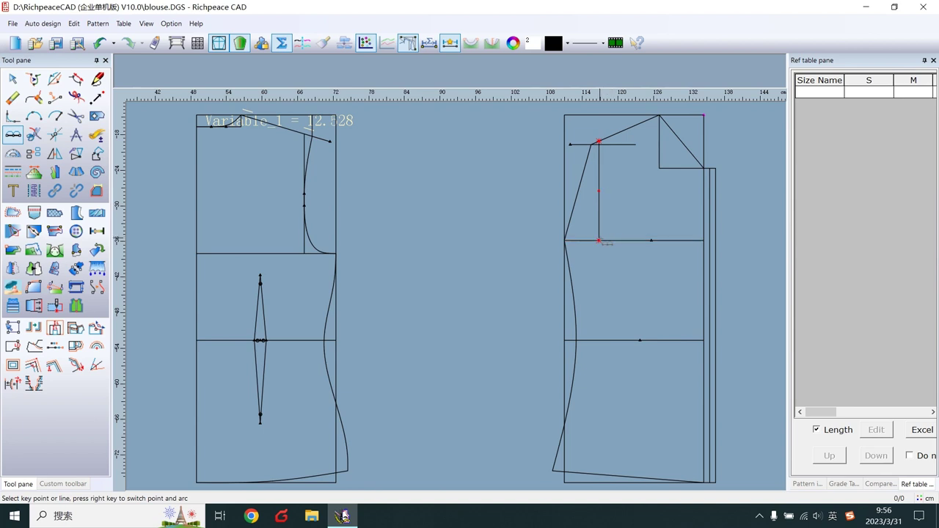
left_click(632, 214)
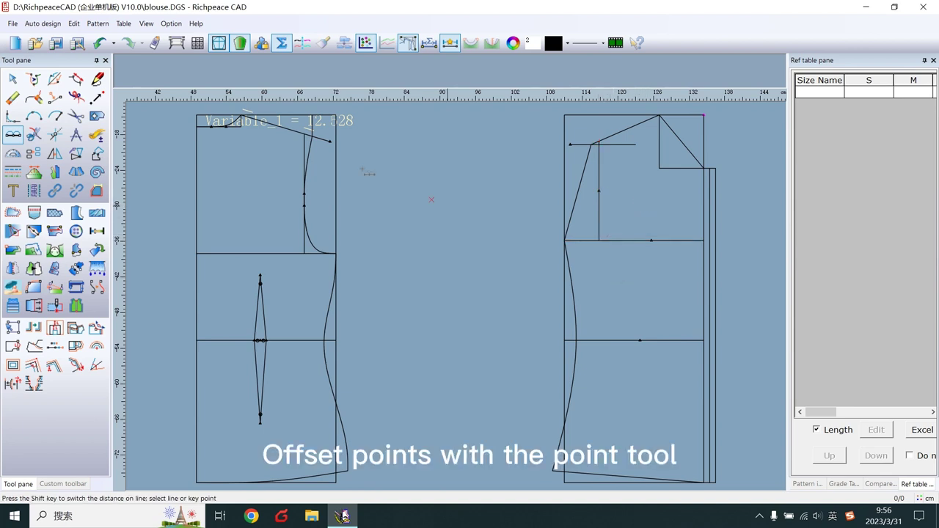
Add points 2 cm along the vertical guide and 0.7 cm along the chest line
left_click(55, 96)
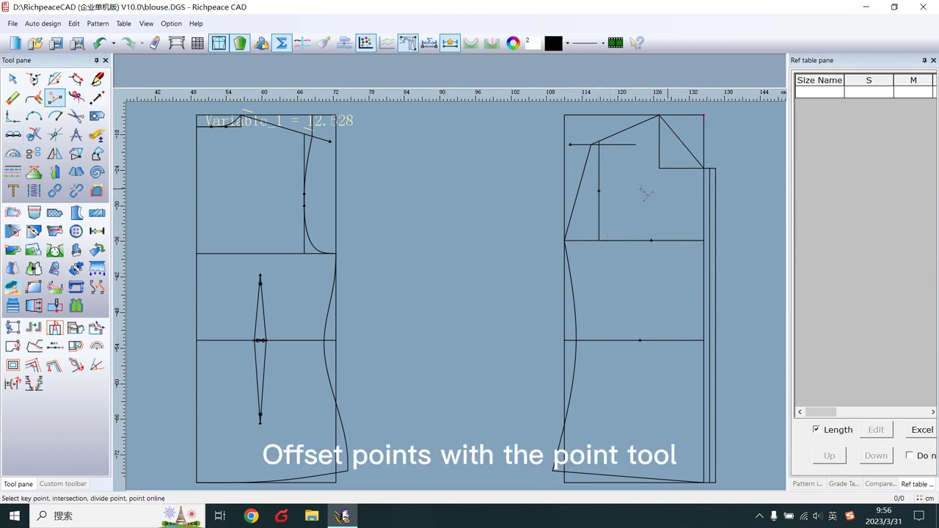
left_click(599, 206)
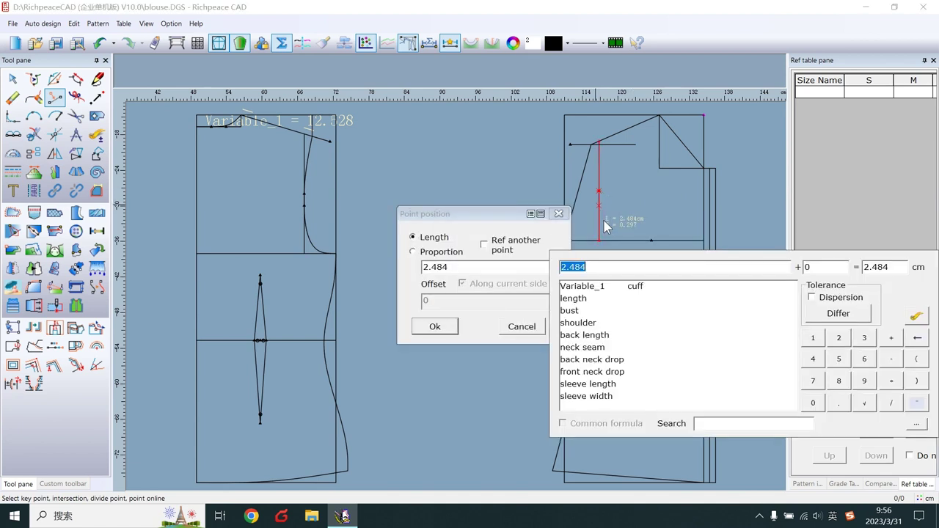
type("2")
left_click(433, 327)
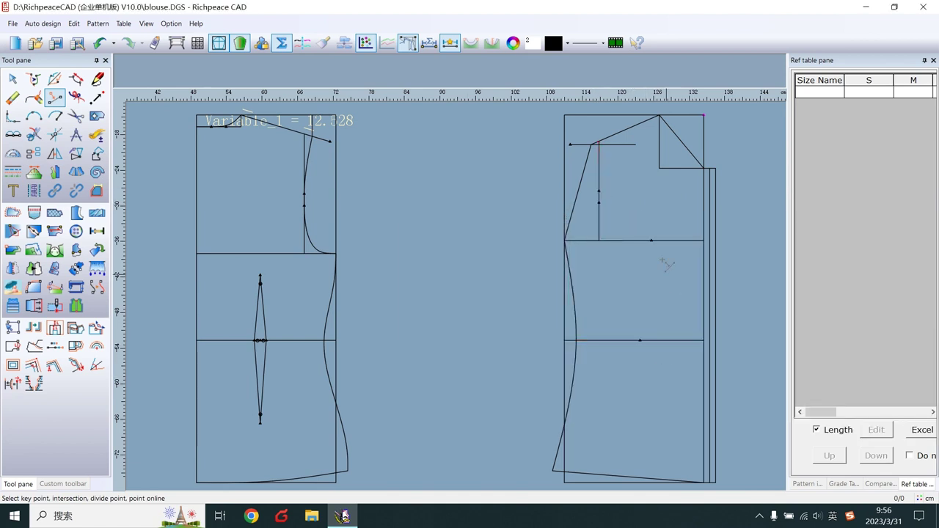
left_click(634, 242)
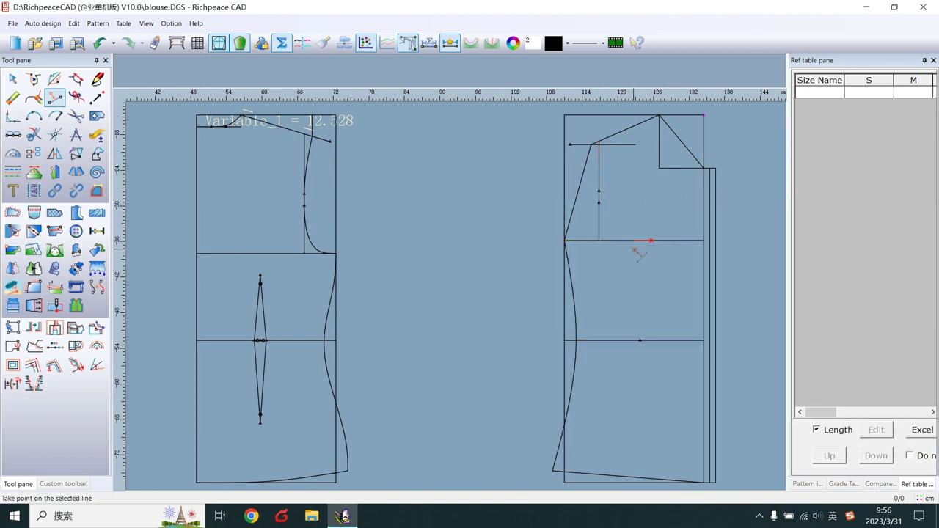
left_click(645, 252)
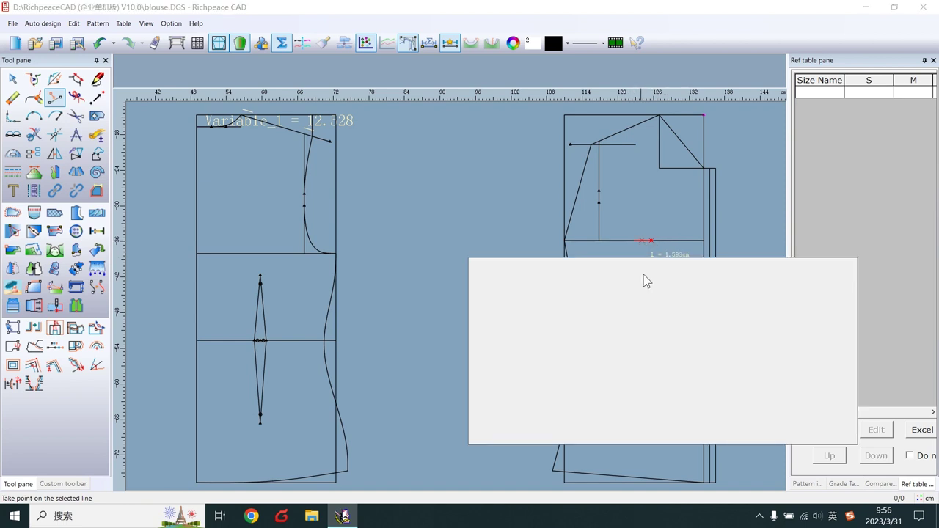
left_click(520, 364)
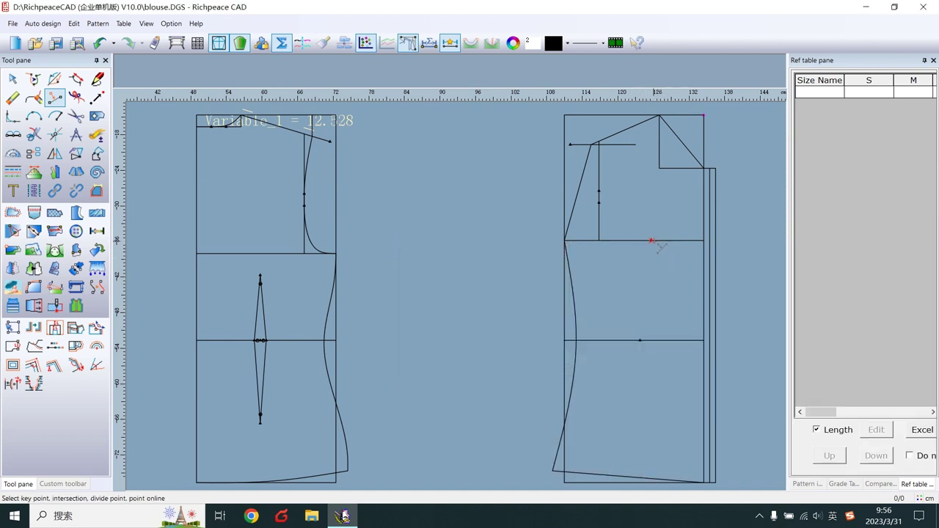
left_click(647, 250)
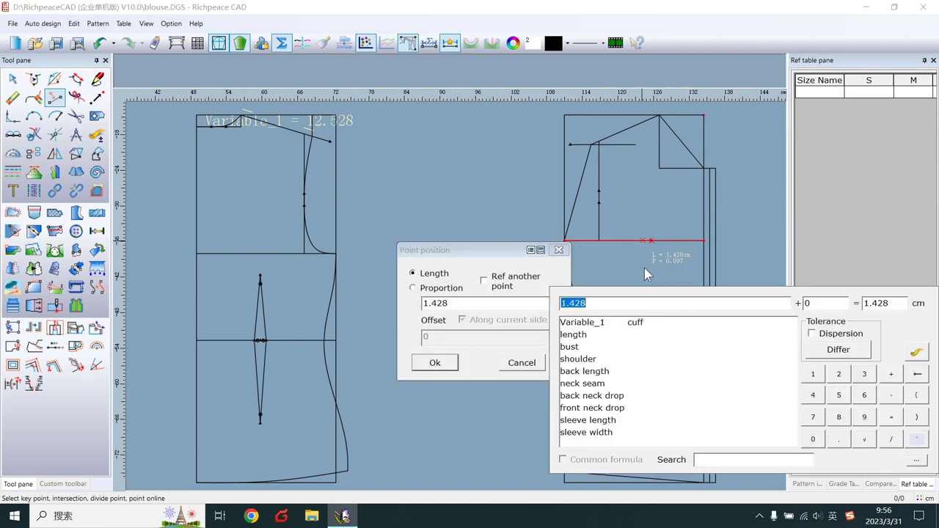
type("0.7")
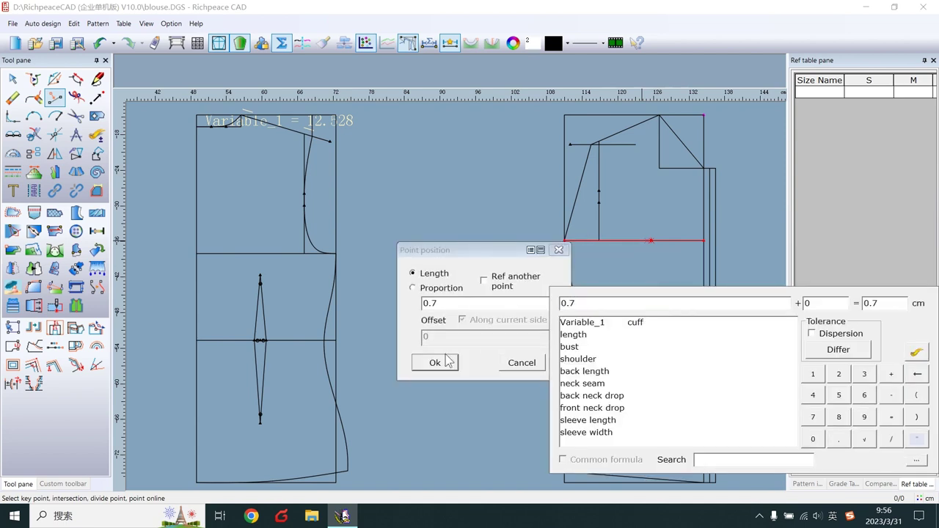
left_click(447, 361)
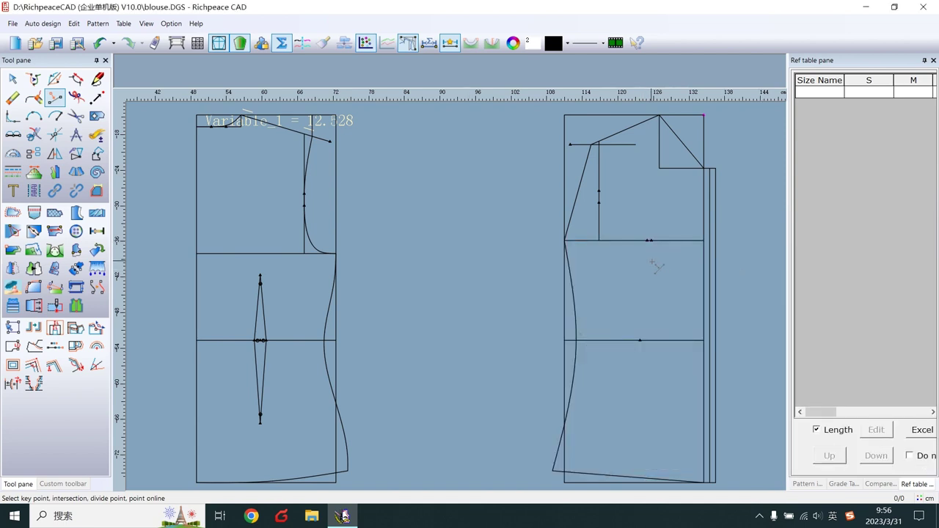
Bend the straight neckline diagonal into a scooped curve with the Adjust tool
left_click(13, 79)
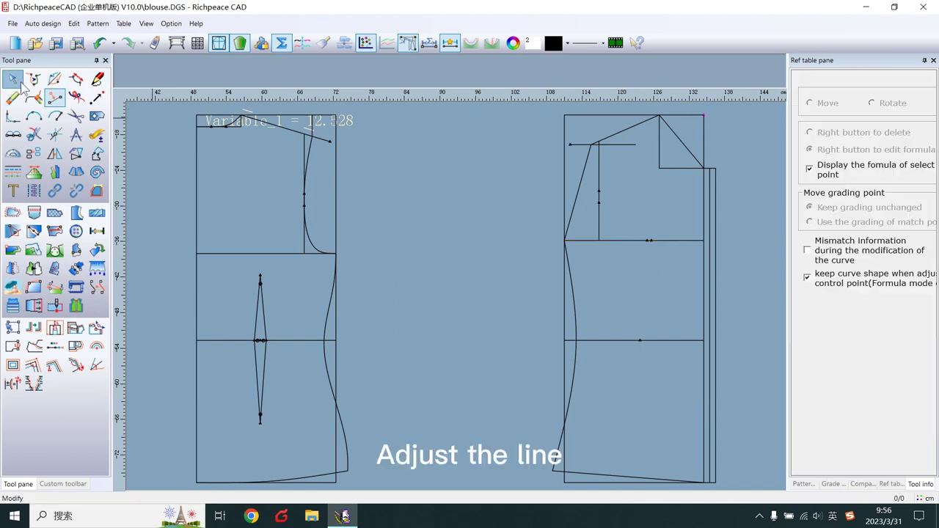
scroll(601, 181, "up", 1)
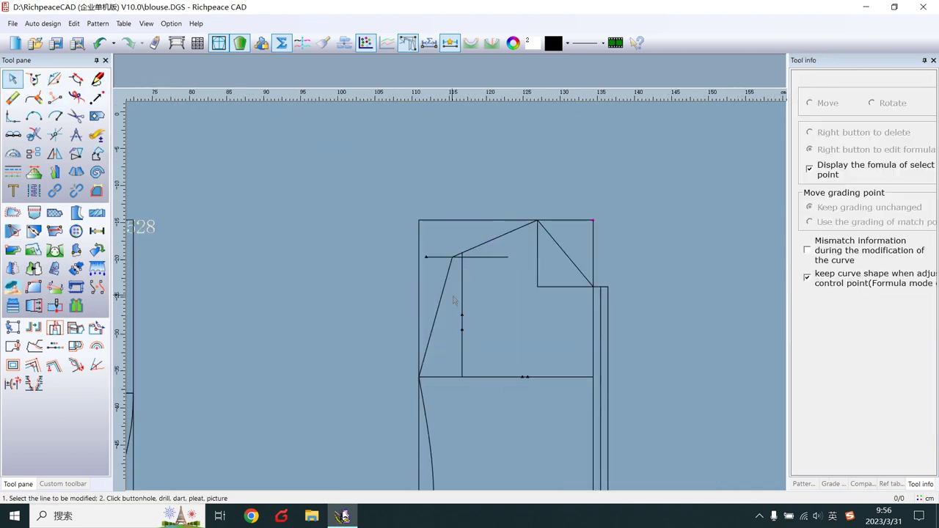
left_click(576, 264)
scroll(553, 276, "down", 4)
scroll(463, 298, "up", 5)
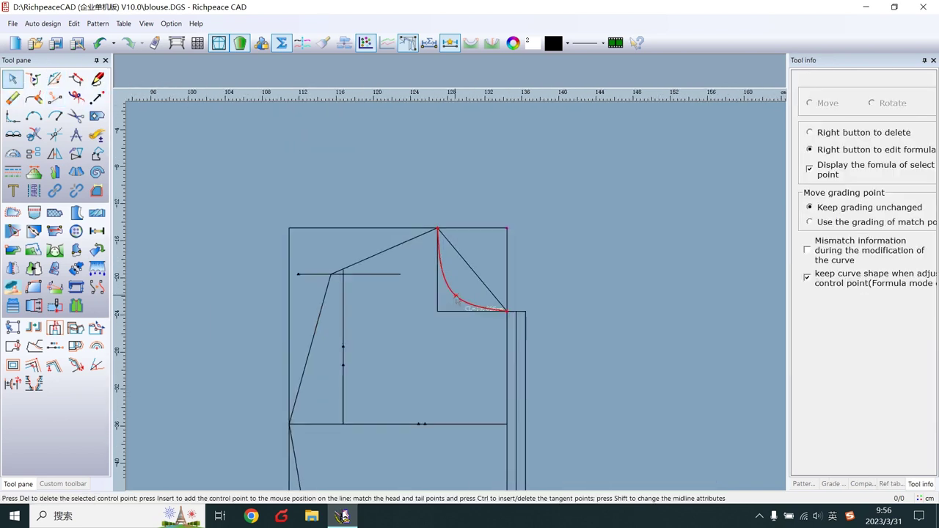
scroll(463, 298, "up", 1)
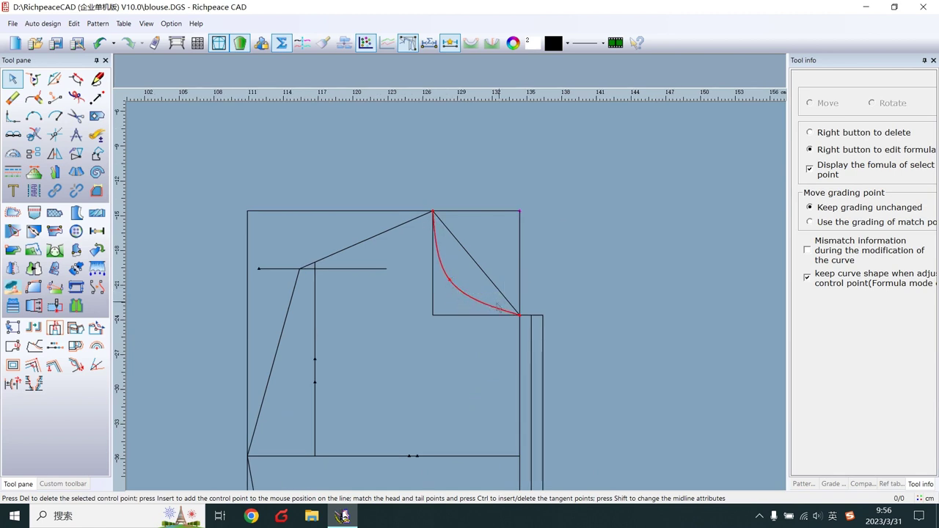
left_click(497, 307)
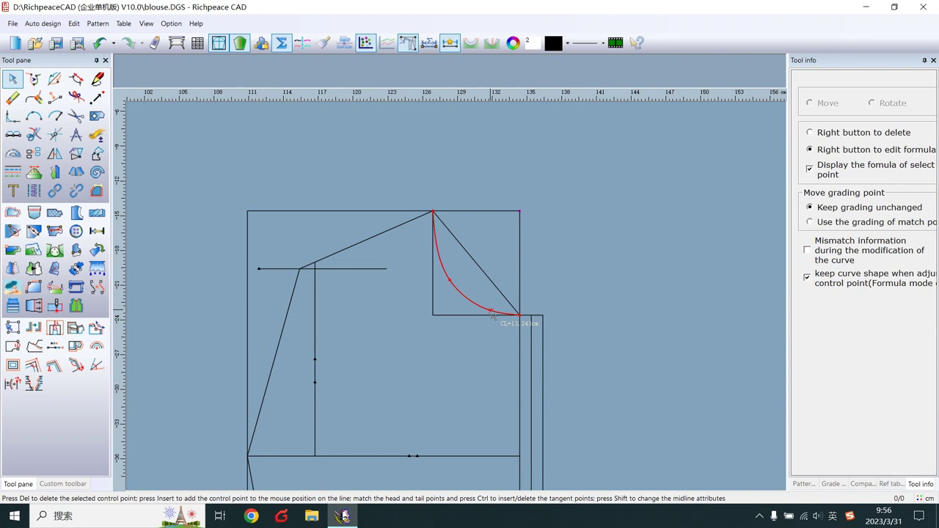
Pull the armhole line into an inward curve along the chest-width line
left_click(284, 330)
left_click(285, 334)
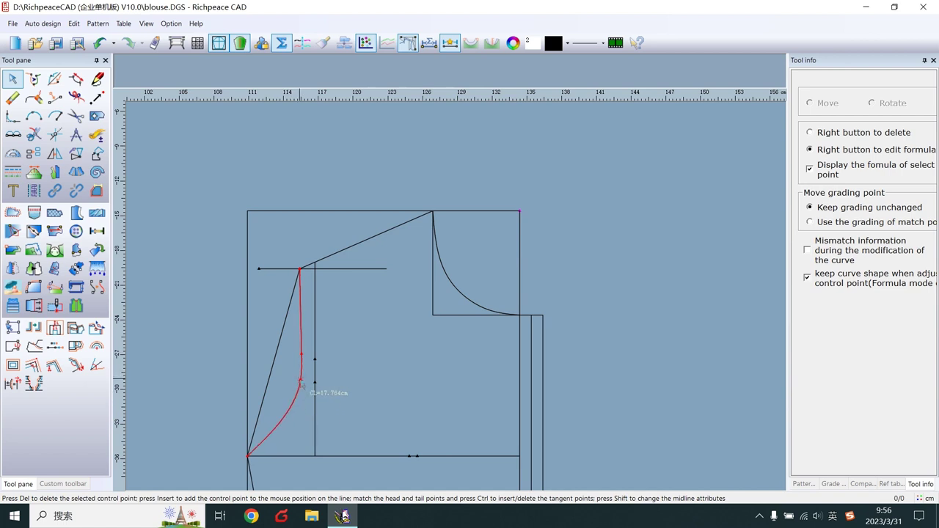
left_click(301, 381)
scroll(411, 421, "down", 3)
scroll(446, 436, "up", 2)
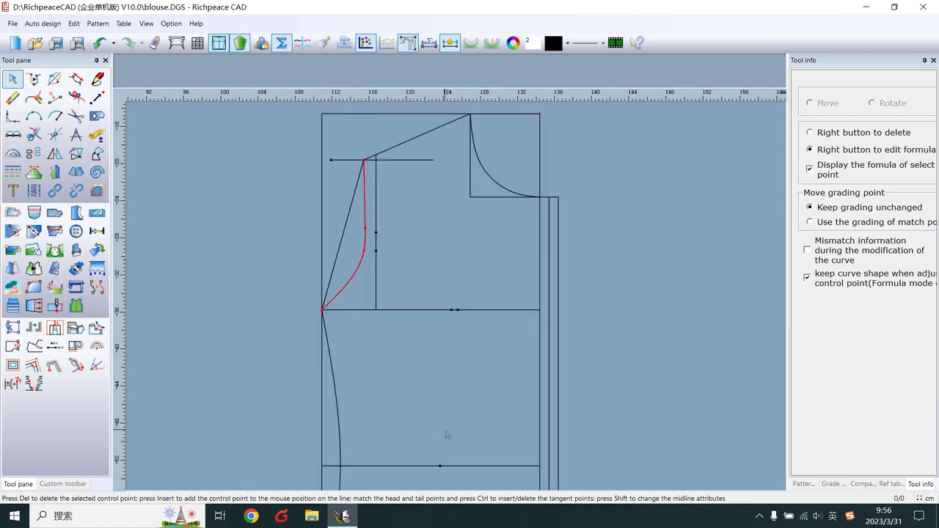
Add and drag control points to bow the lower end of the side seam
right_click(345, 370)
left_click(332, 380)
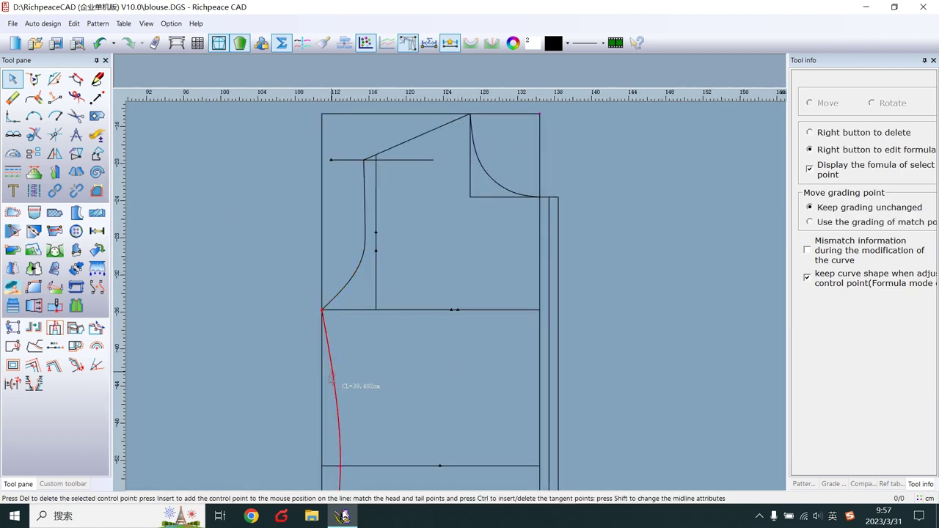
scroll(332, 379, "up", 2)
scroll(441, 242, "up", 2)
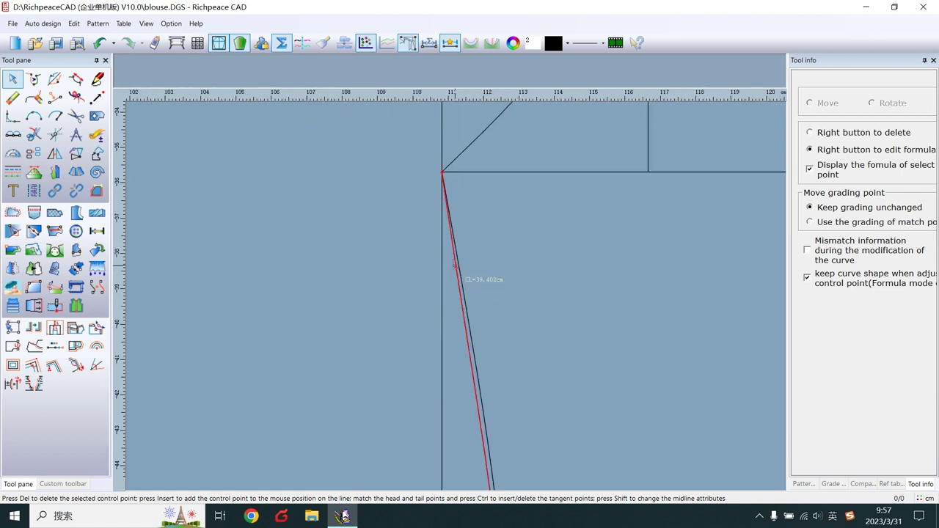
left_click(447, 235)
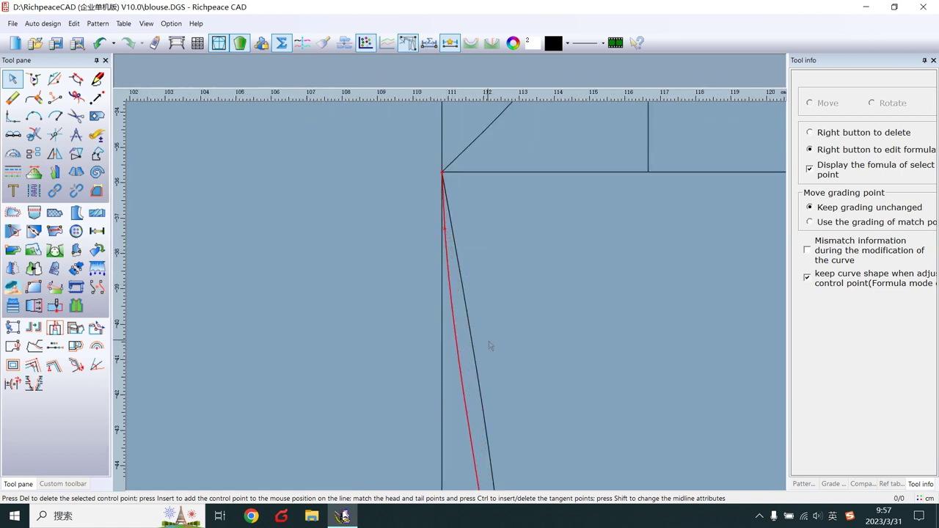
scroll(555, 435, "down", 3)
scroll(456, 300, "up", 2)
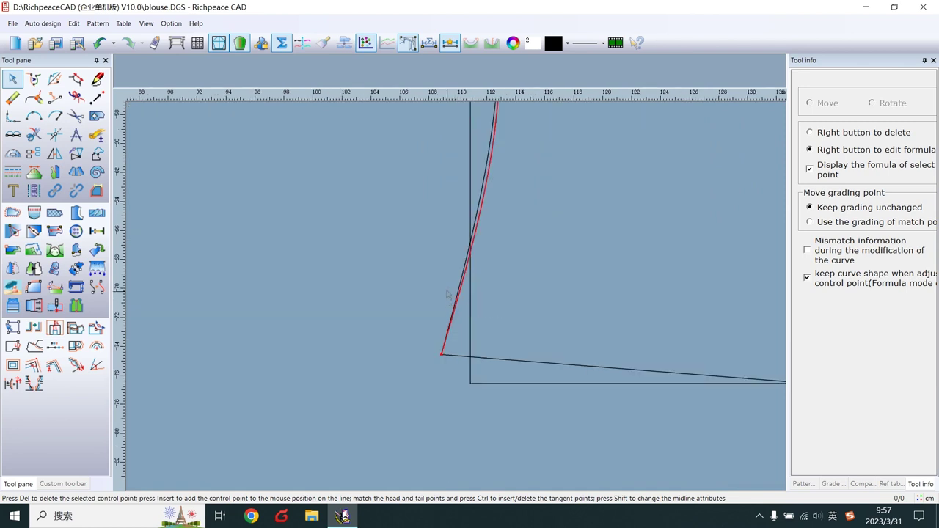
left_click(455, 305)
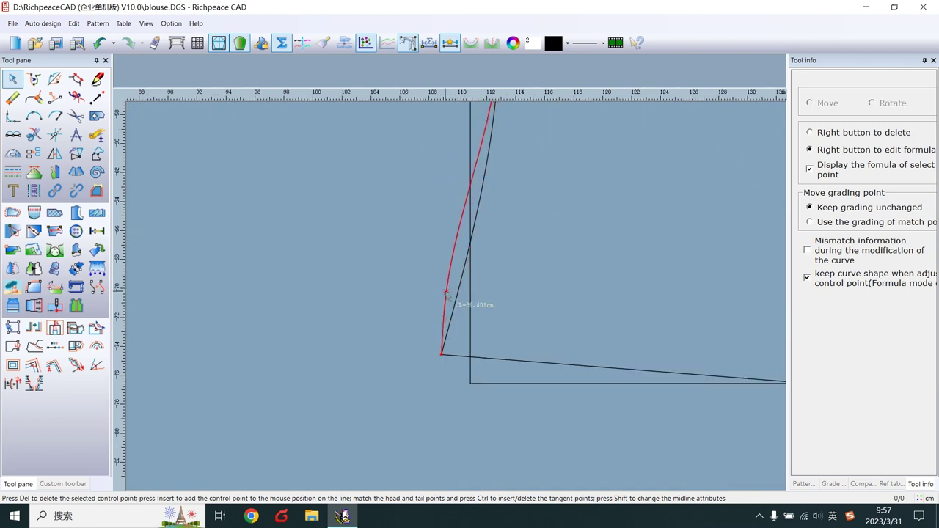
left_click(447, 293)
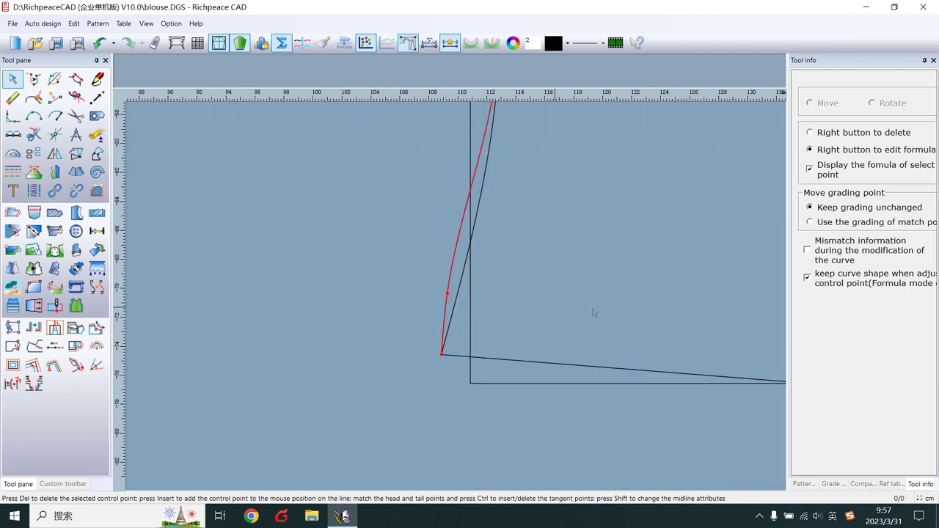
right_click(593, 314)
Add a control point to curve the hem line gently downward
left_click(626, 375)
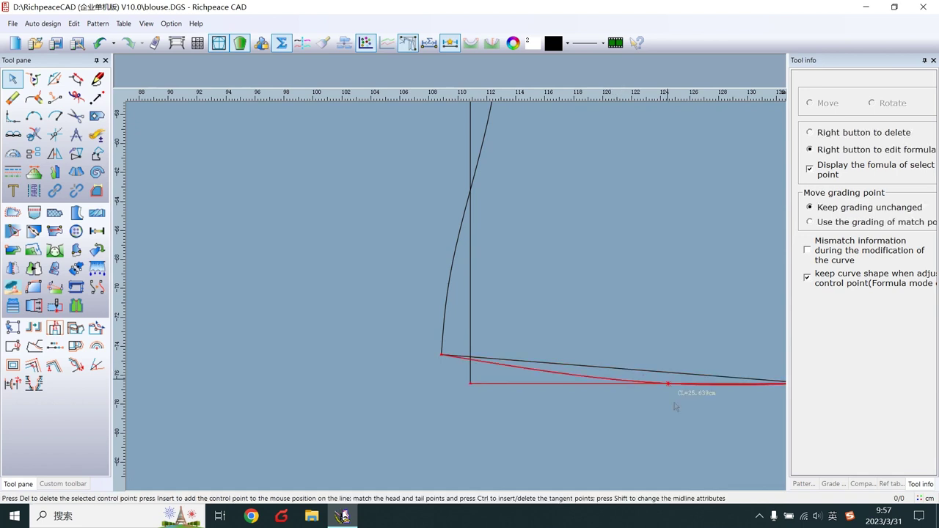
scroll(459, 304, "down", 1)
left_click(429, 291)
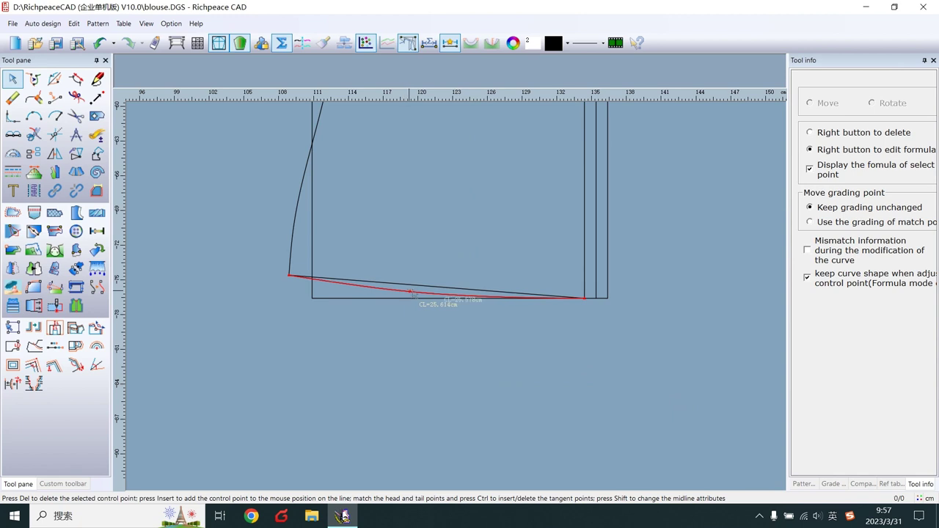
left_click(414, 293)
scroll(469, 286, "down", 2)
scroll(466, 286, "down", 1)
Pull the armhole through a new point using Replace Point
scroll(456, 265, "down", 1)
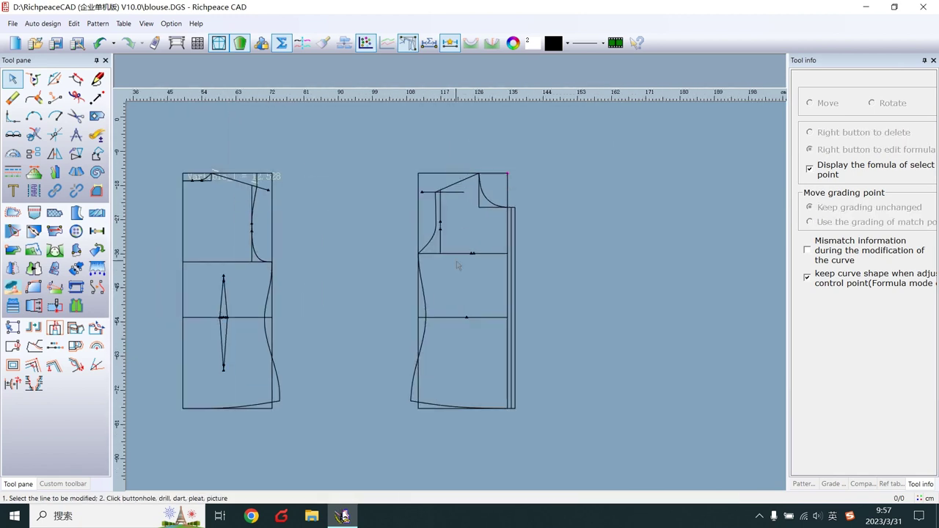
scroll(457, 265, "up", 1)
left_click(96, 97)
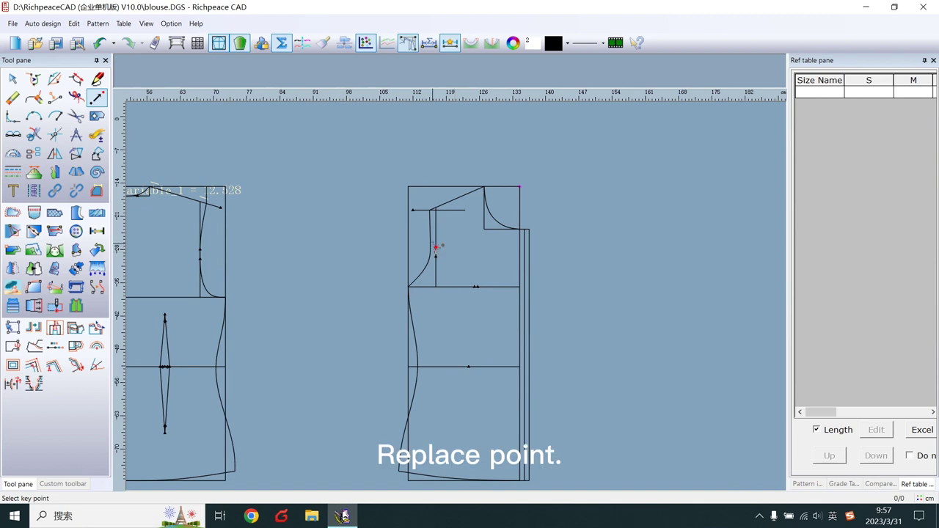
left_click(435, 249)
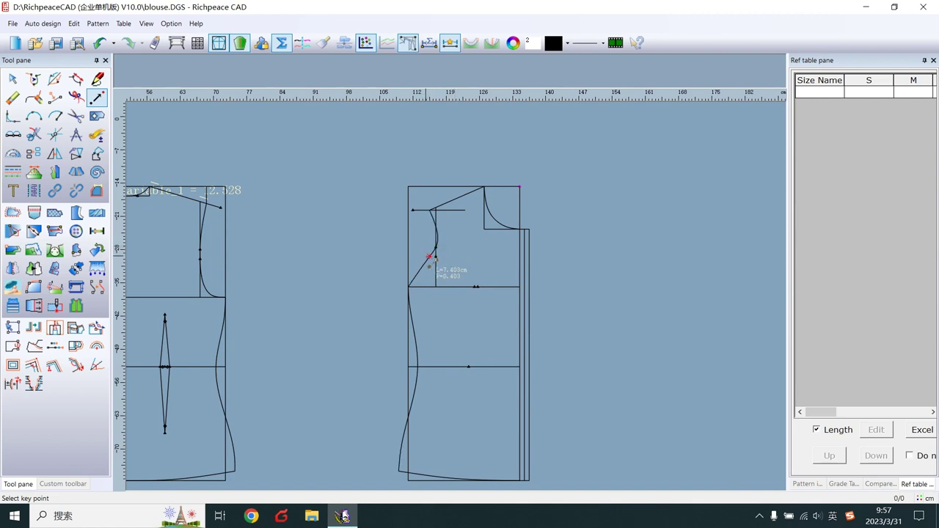
left_click(433, 257)
Drag the armhole curve's control points to deepen it into the bust-line corner
left_click(96, 78)
scroll(446, 272, "down", 1)
scroll(470, 340, "up", 5)
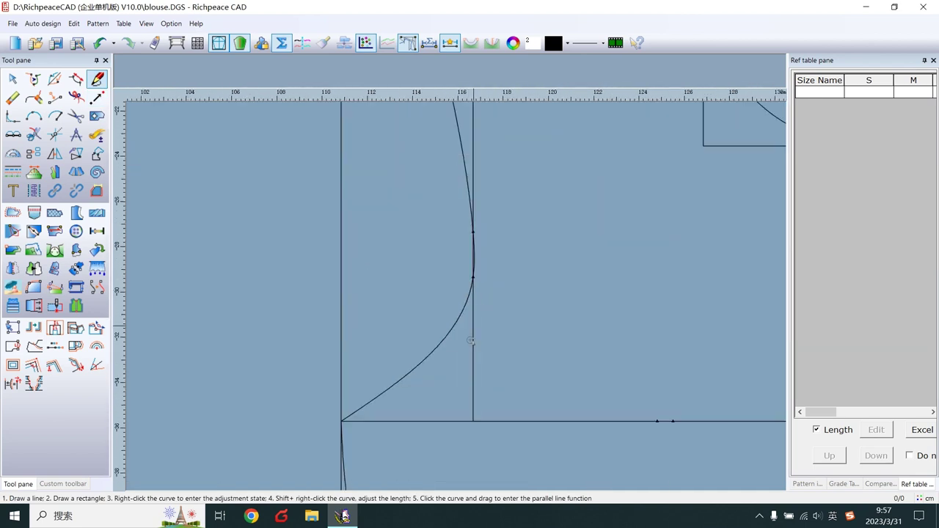
right_click(455, 336)
left_click(426, 364)
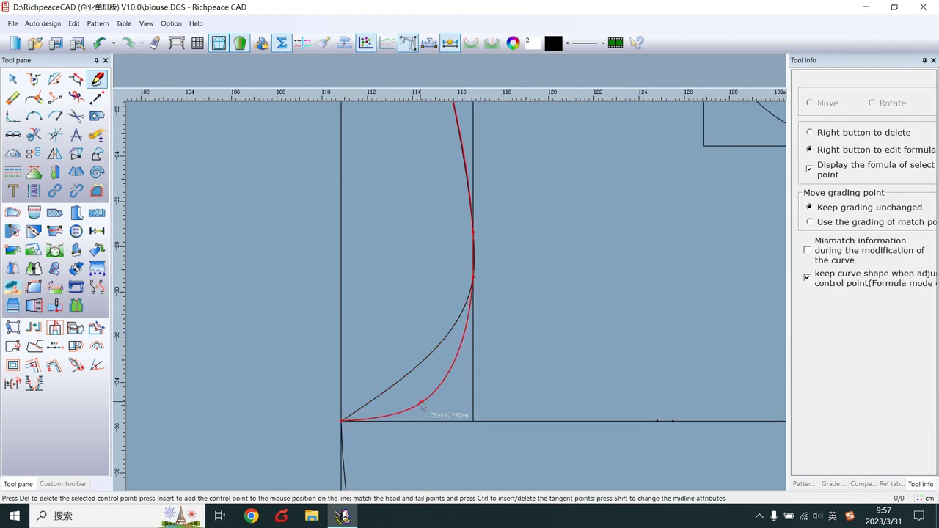
left_click(422, 405)
left_click(474, 263)
right_click(475, 261)
Fine-tune the armhole curve once more for a smooth shape
scroll(459, 289, "down", 2)
scroll(444, 290, "up", 4)
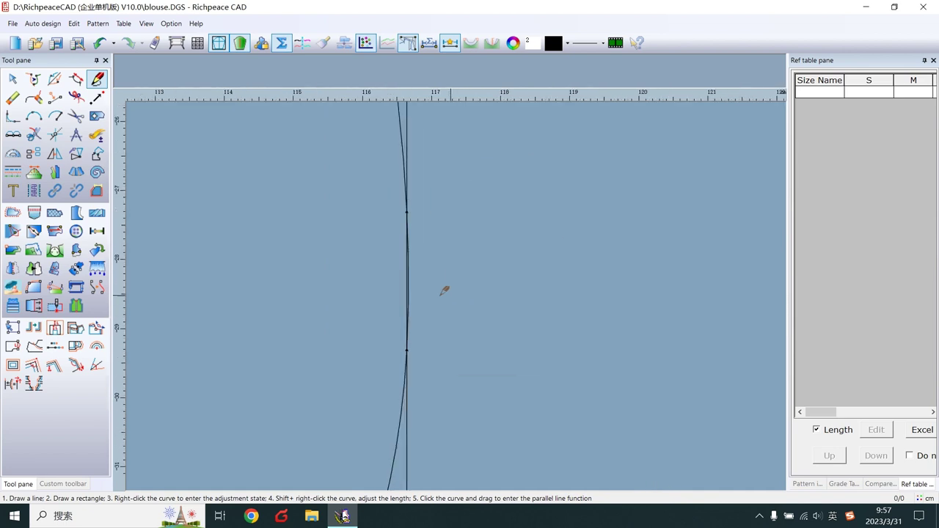
right_click(413, 293)
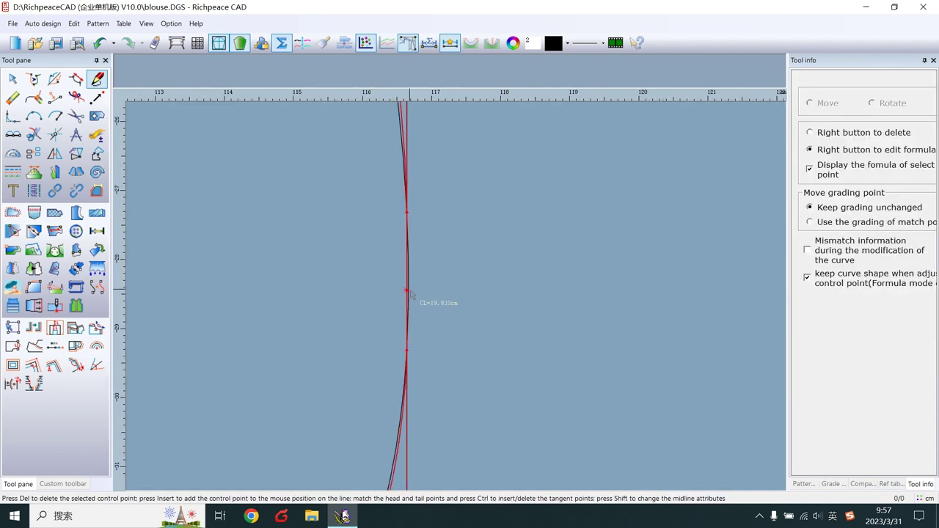
right_click(424, 289)
scroll(436, 243, "down", 2)
scroll(451, 273, "down", 2)
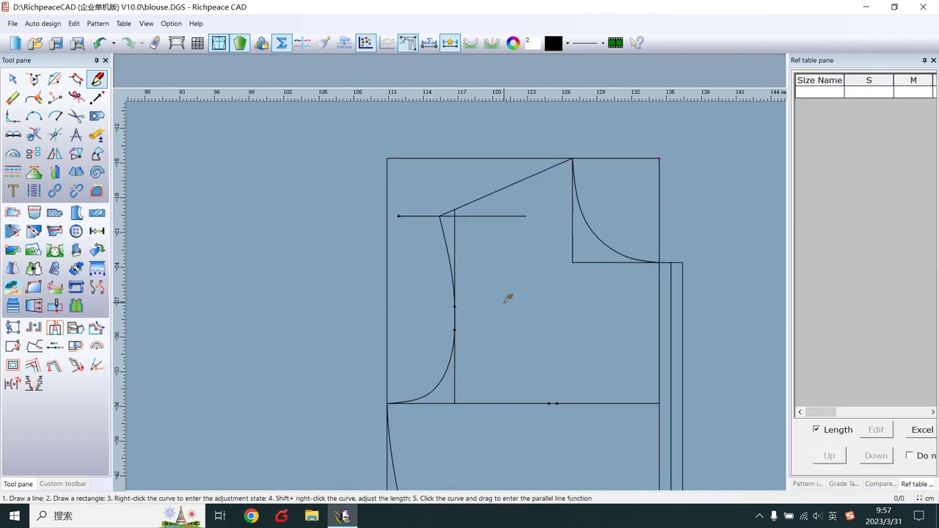
scroll(530, 294, "down", 2)
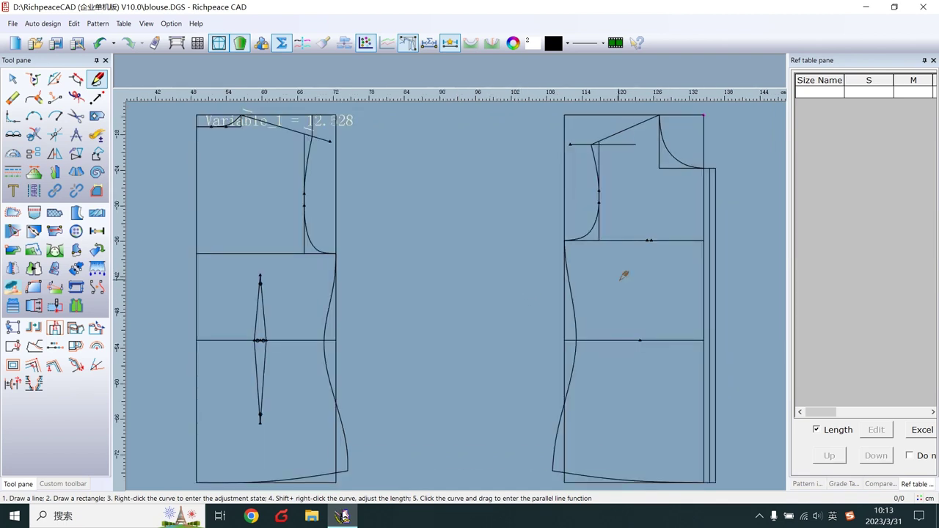
Draw a slanted guide line from the chest point to 7 cm down the side seam
left_click(650, 240)
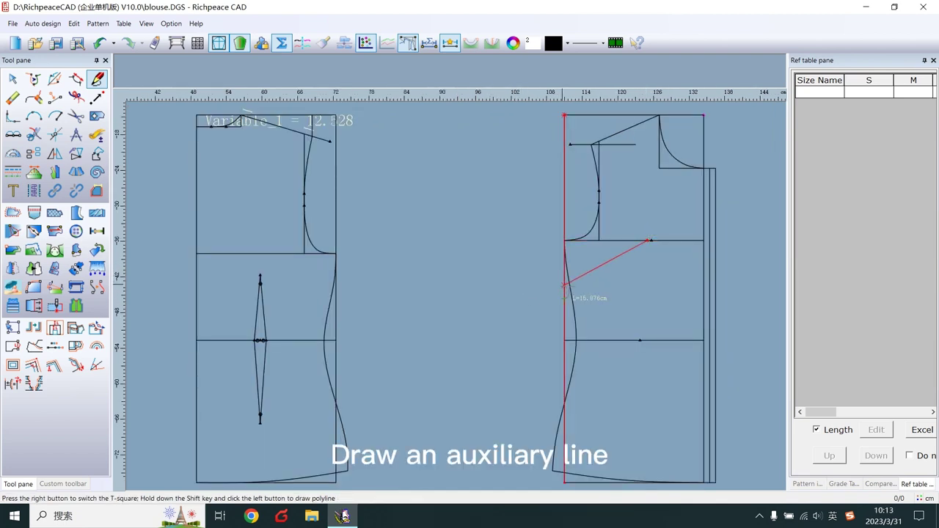
left_click(567, 284)
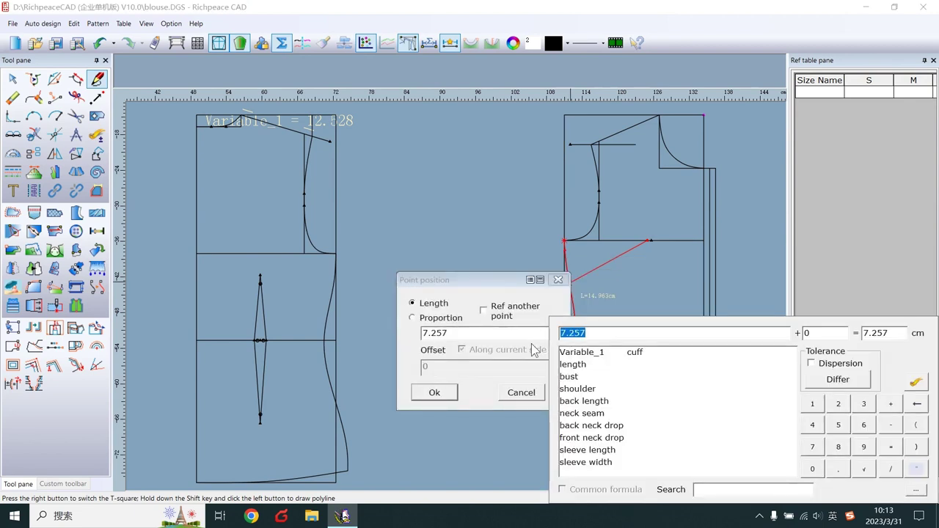
type("7")
left_click(441, 399)
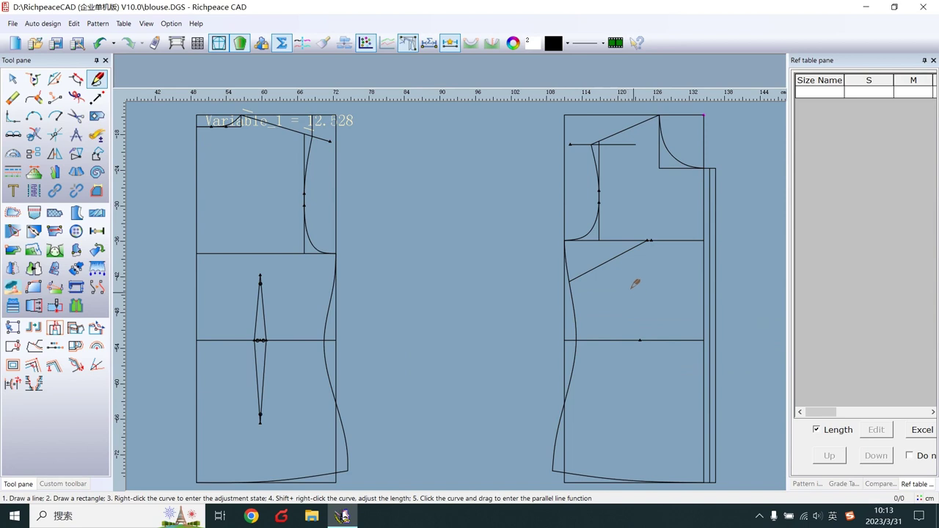
Mark a point 3 cm along the slanted guide line
left_click(648, 241)
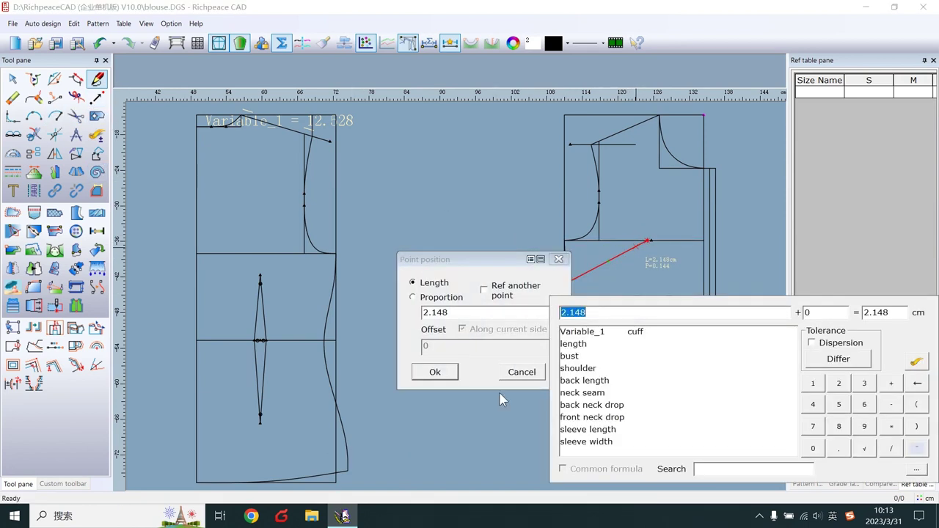
type("3")
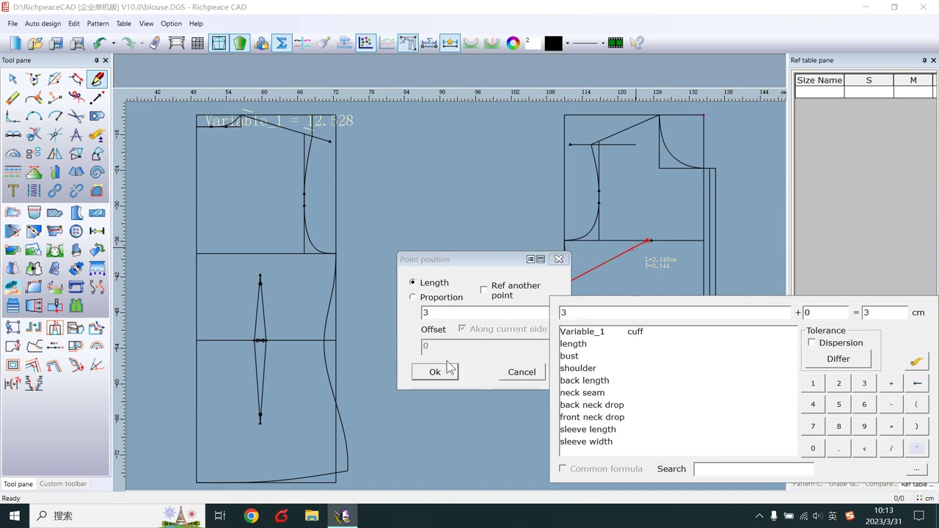
left_click(450, 371)
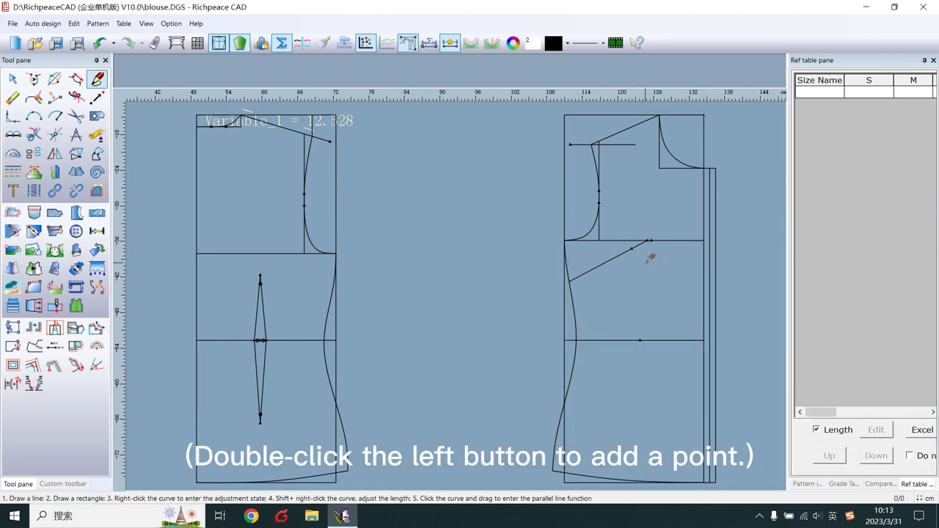
right_click(522, 293)
Add Reference primitive to the quick tool popup, save the setup, and select it
left_click(549, 326)
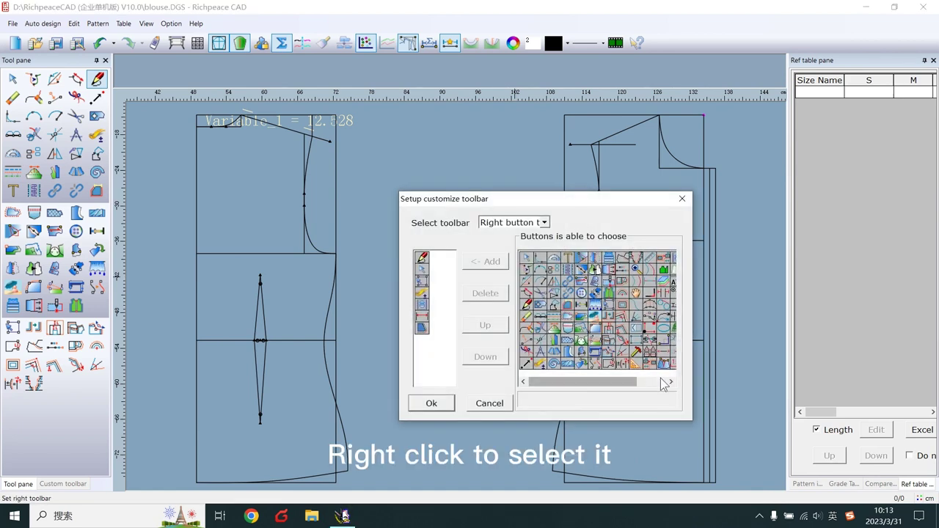
left_click_drag(610, 382, 664, 382)
right_click(638, 341)
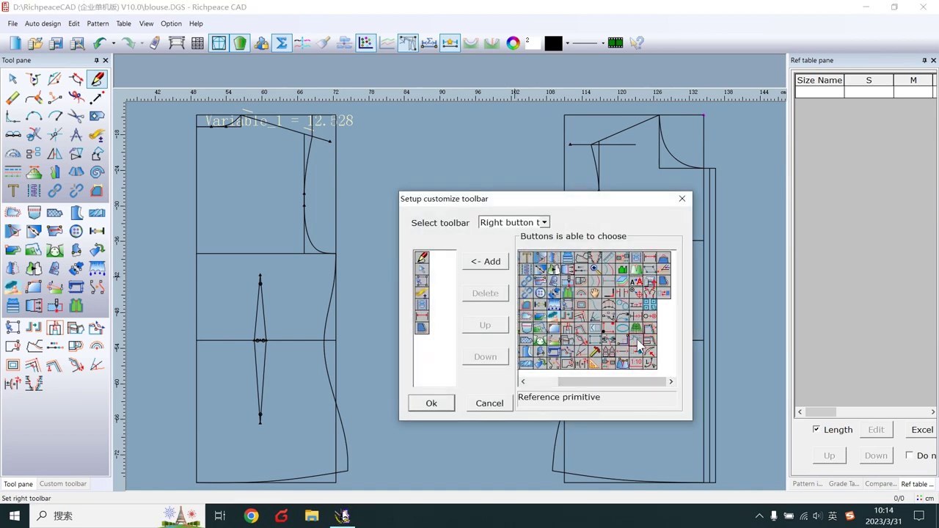
left_click(489, 262)
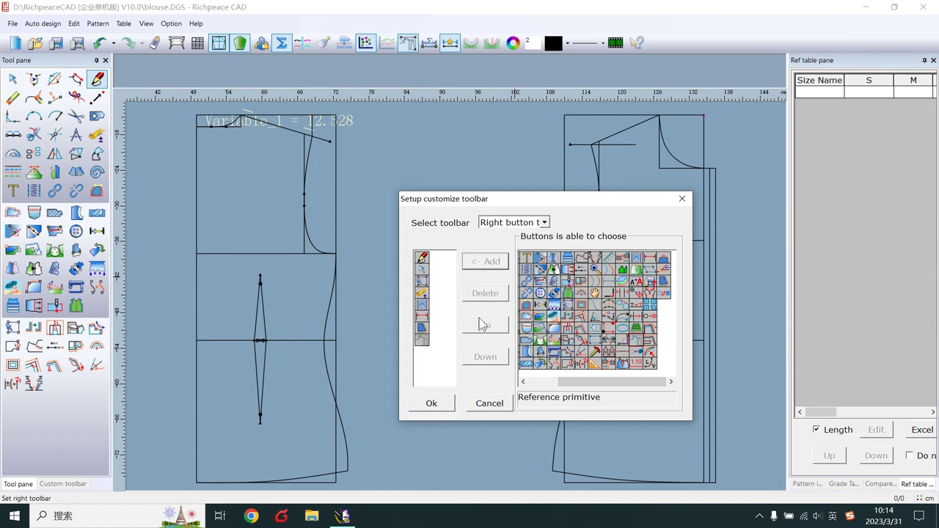
left_click(441, 404)
left_click(545, 325)
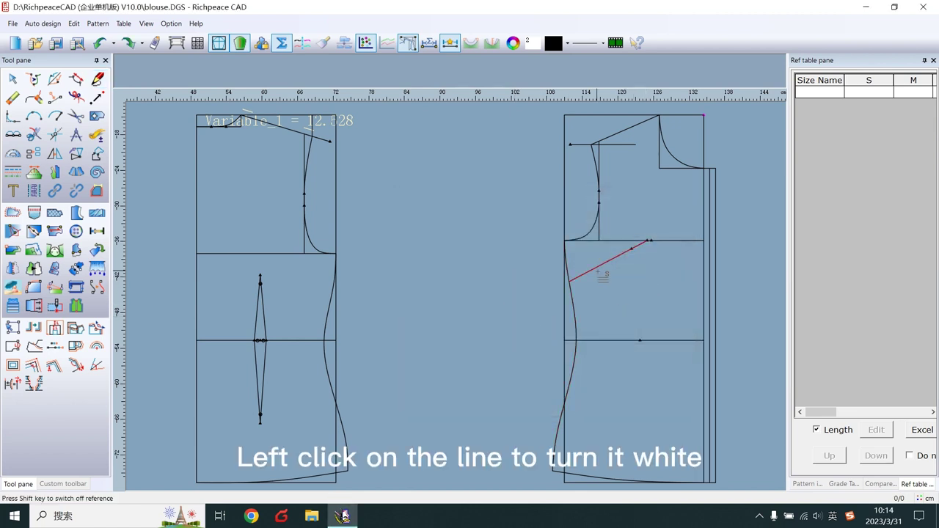
Make the slanted guide a reference line and trace the dart line from side seam to marked point
left_click(600, 272)
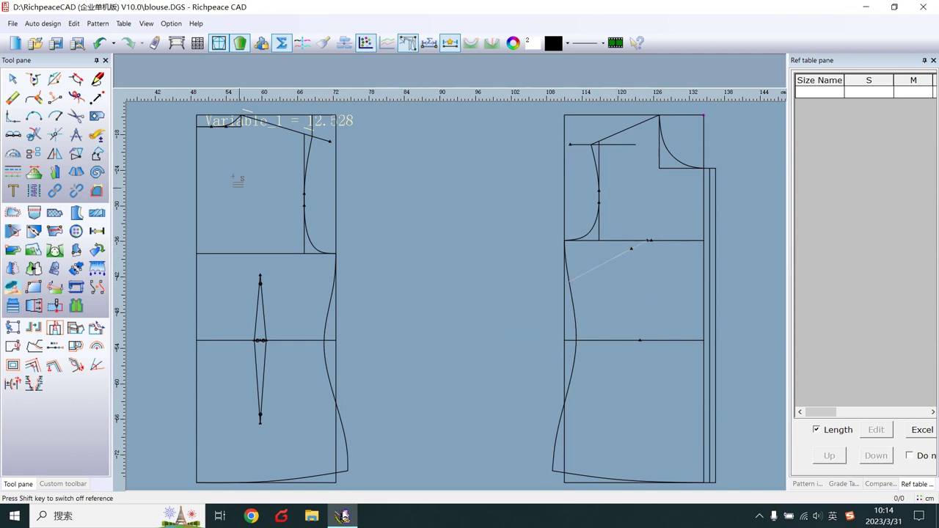
left_click(97, 79)
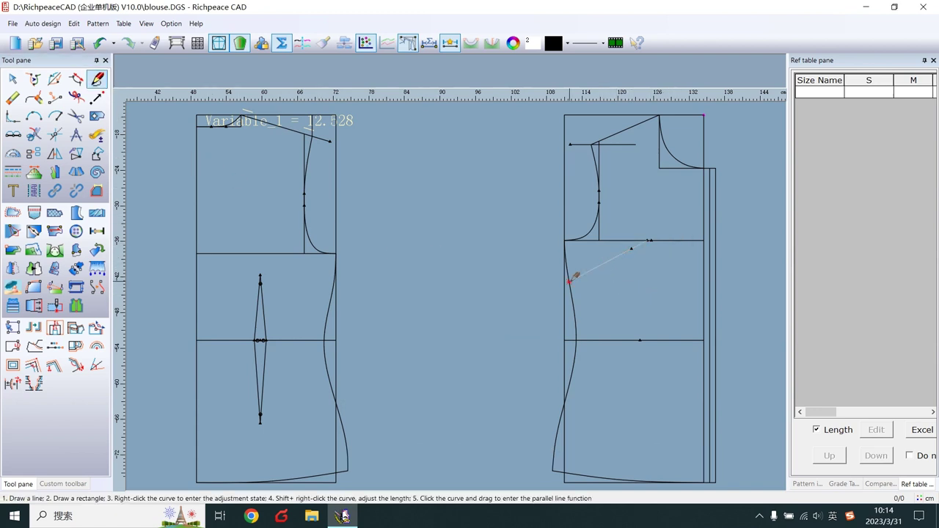
left_click(569, 282)
left_click(632, 250)
right_click(632, 249)
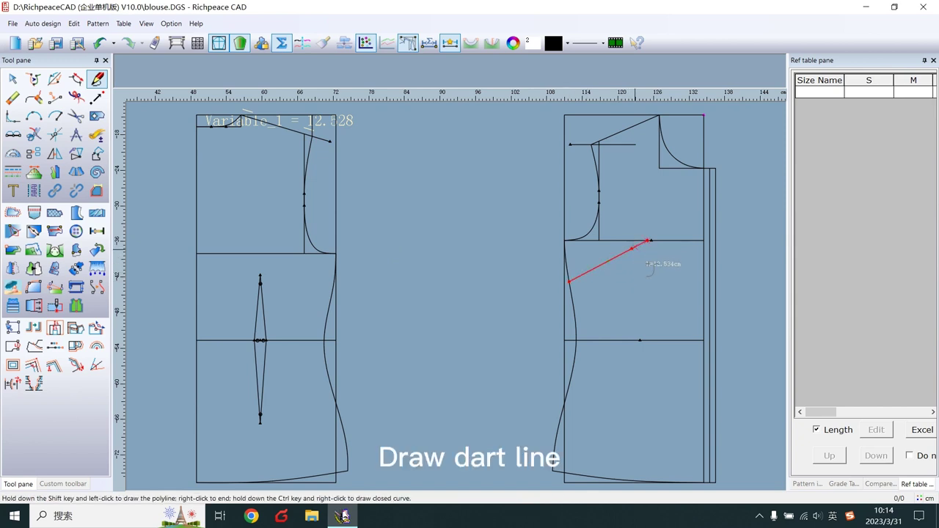
Convert the slanted front dart line into a 2 cm V dart at the side seam, aimed at the bust point
left_click(11, 233)
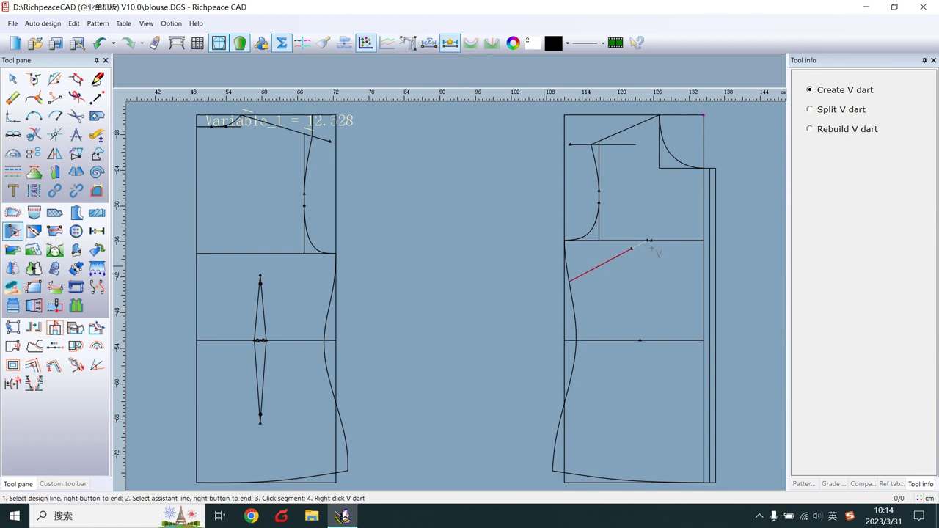
left_click(605, 267)
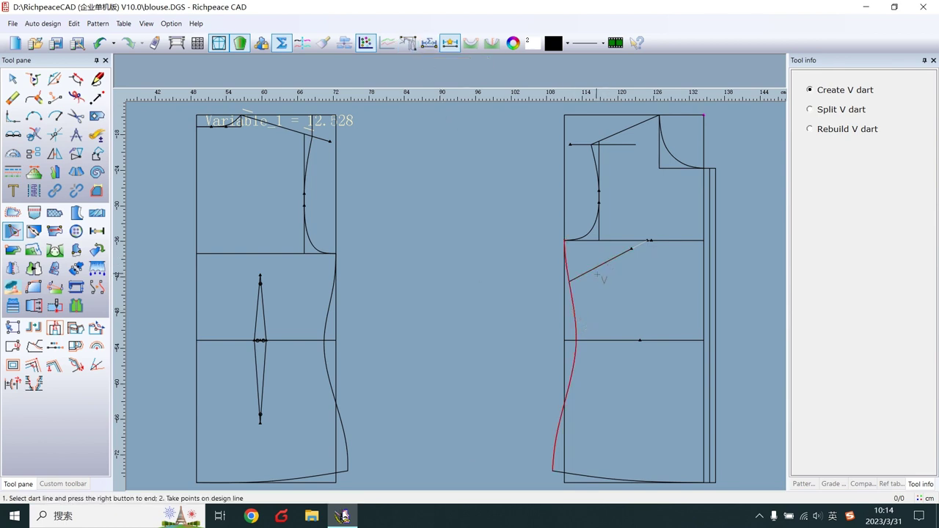
right_click(594, 270)
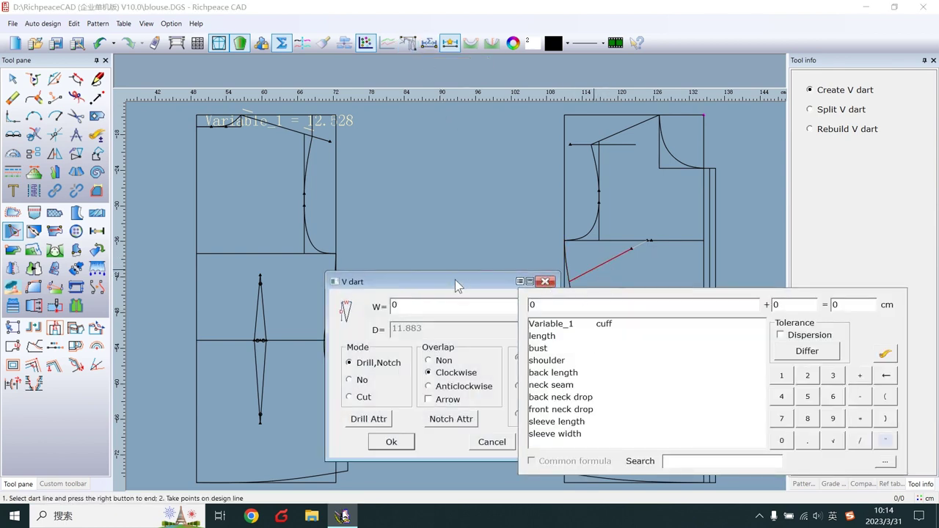
left_click(328, 235)
type("2")
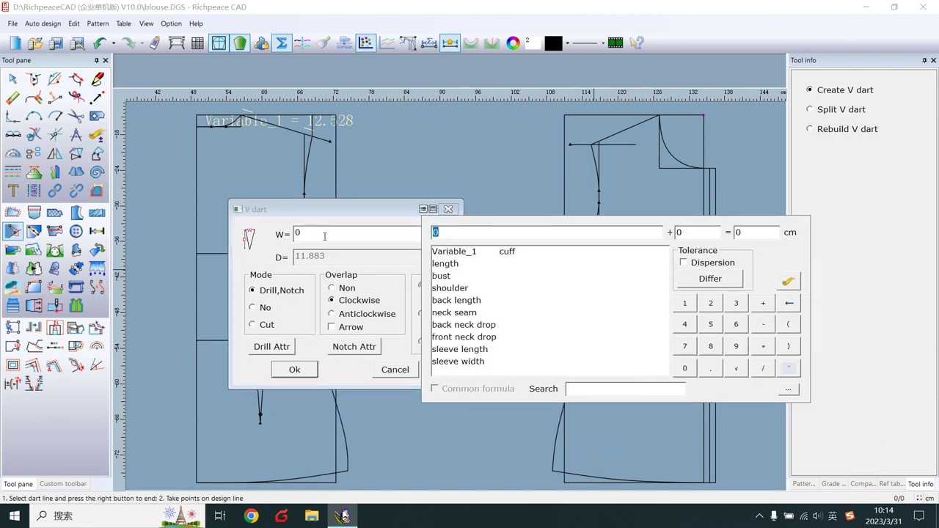
left_click(309, 368)
right_click(610, 301)
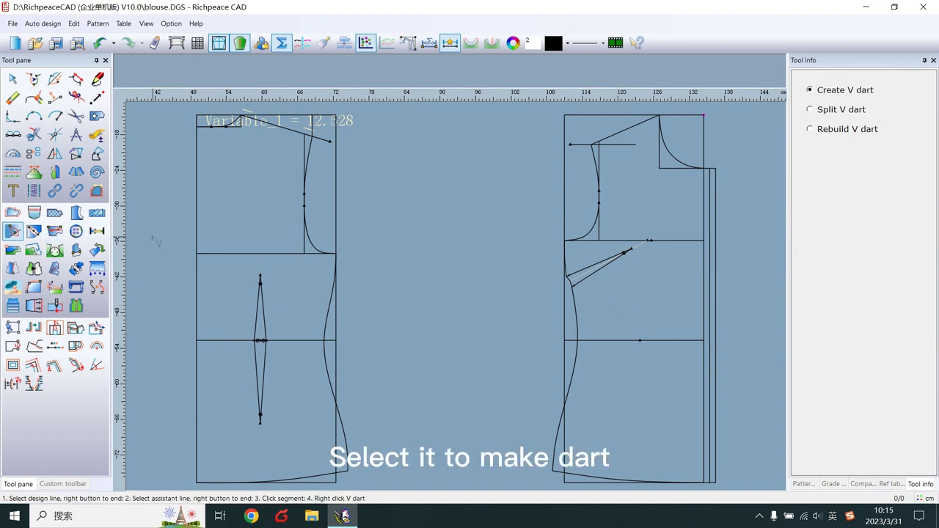
Place a rhombus waist dart at the front waist point: 12 above, 15 below, width 2
left_click(34, 232)
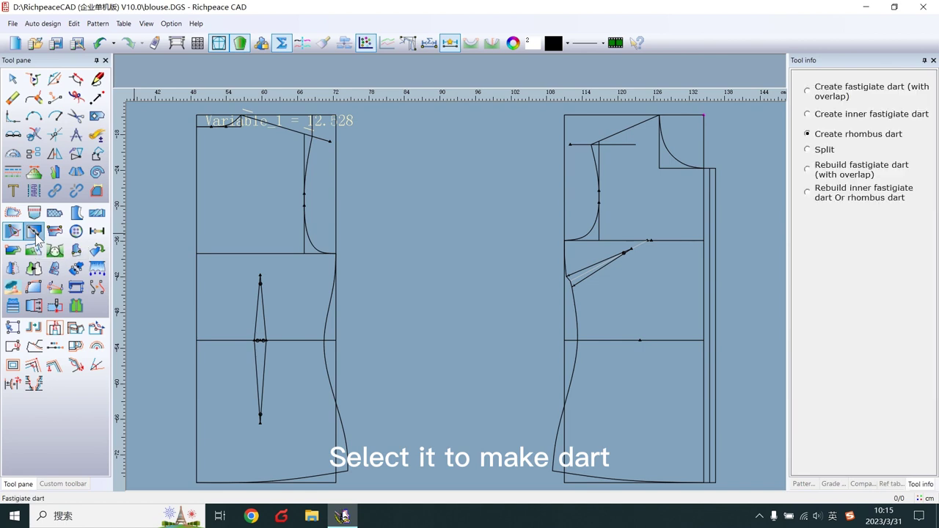
left_click(640, 341)
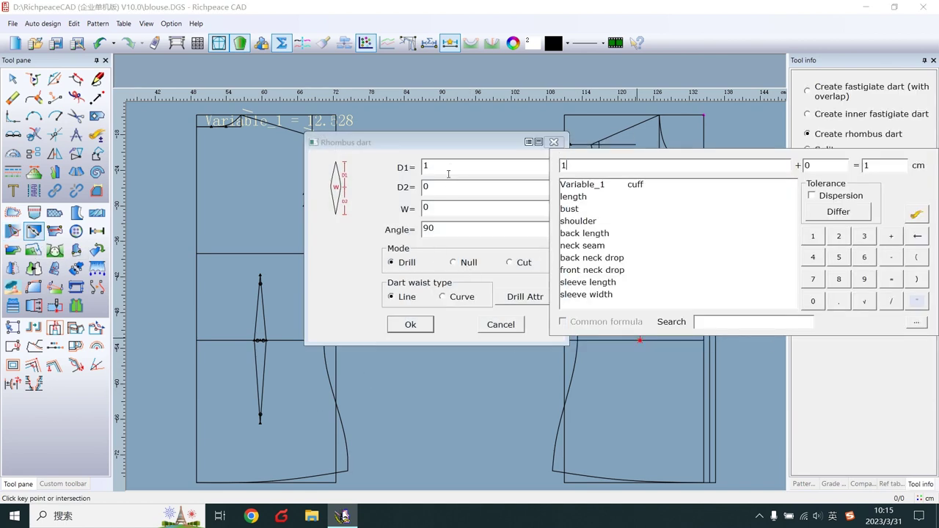
type("2")
key("Tab")
type("15")
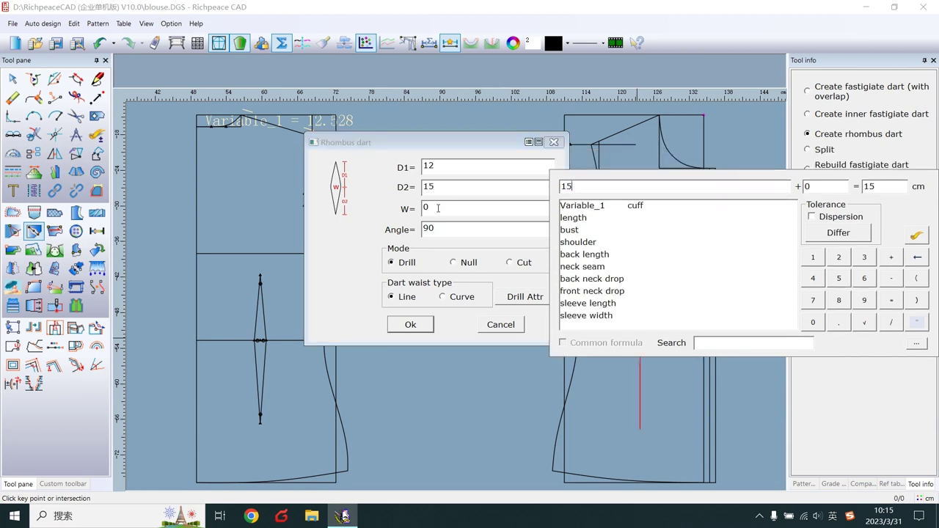
key("Tab")
type("2")
left_click(411, 327)
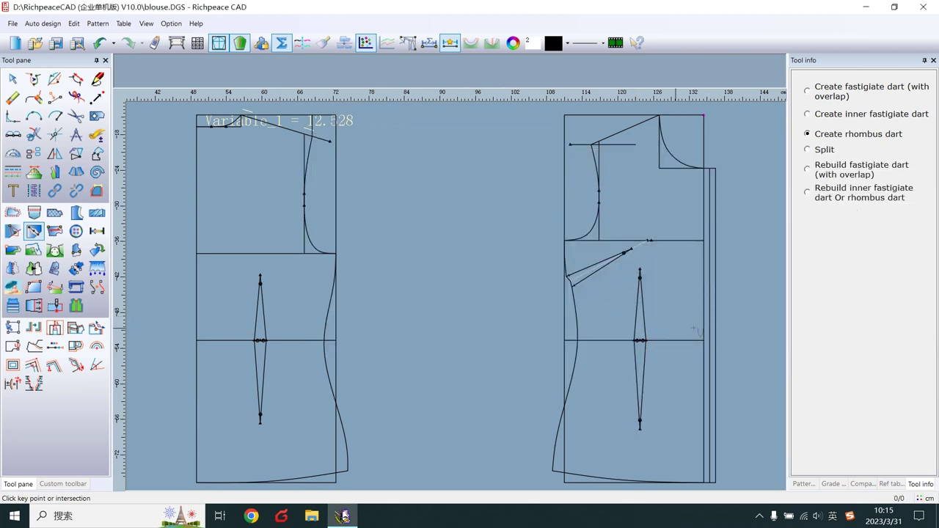
left_click(78, 232)
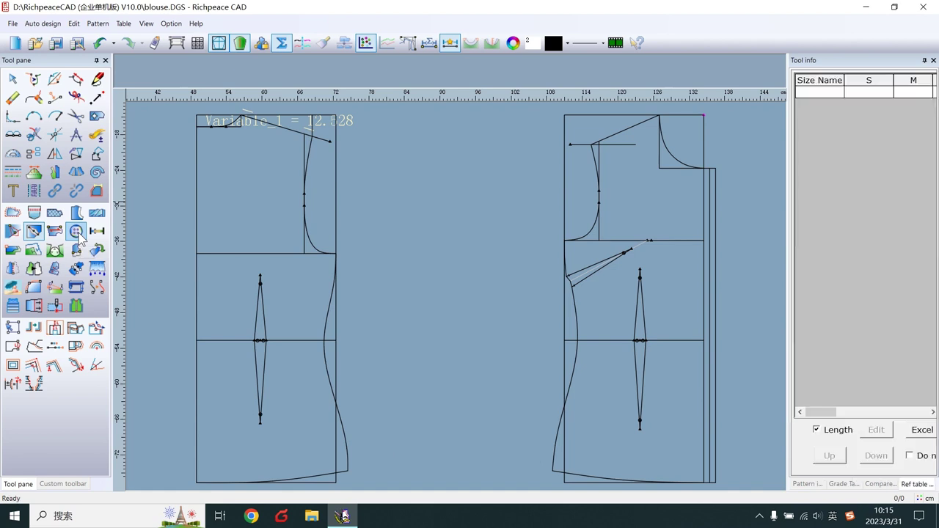
Add six drill holes along the front edge line, 2 from the top and 16 from the bottom
left_click(713, 242)
type("6")
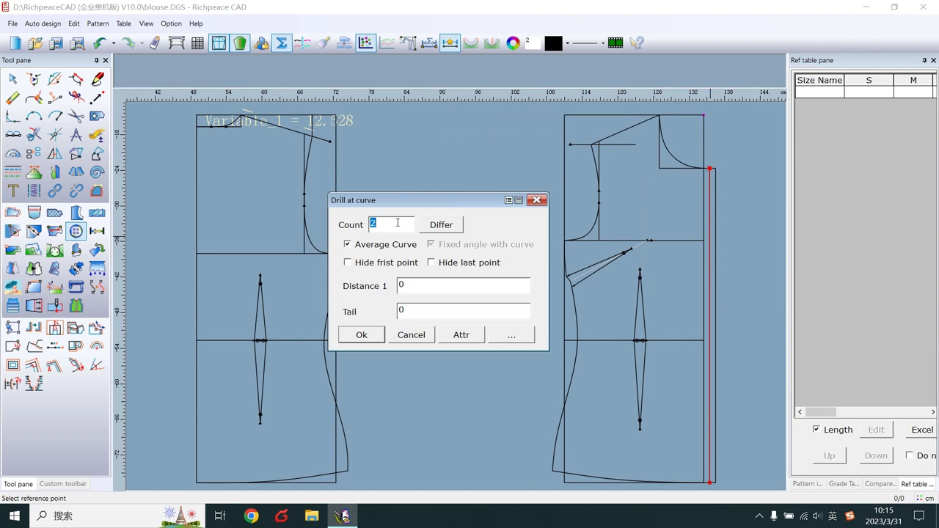
left_click(415, 286)
left_click(414, 286)
left_click(414, 284)
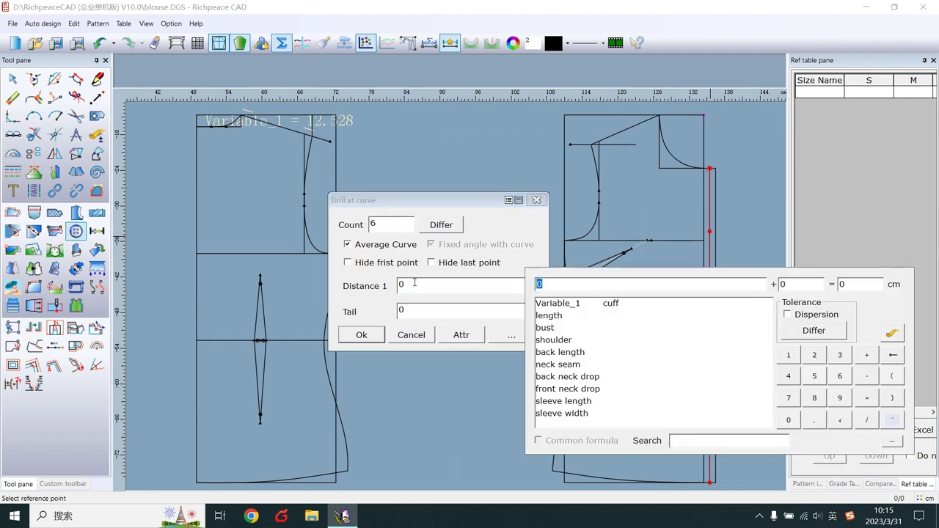
left_click(416, 309)
type("16")
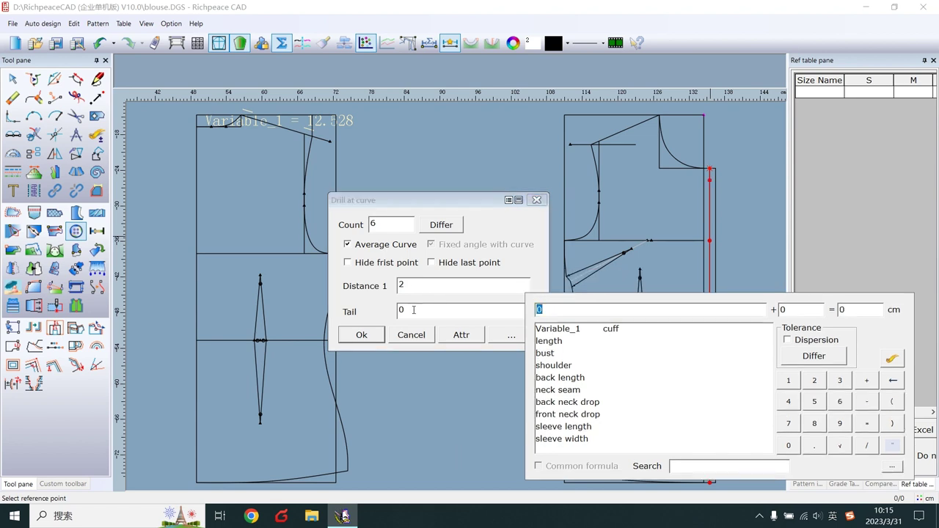
left_click(461, 336)
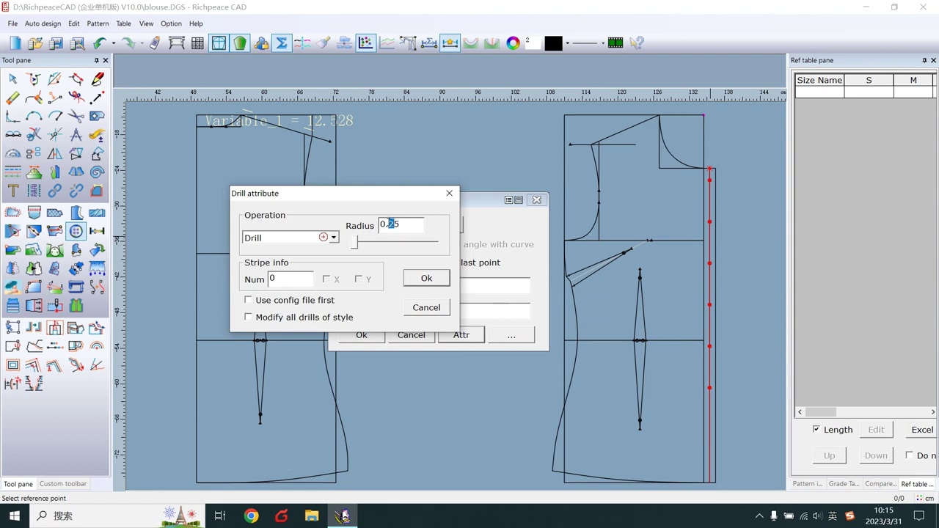
type("6")
left_click(441, 278)
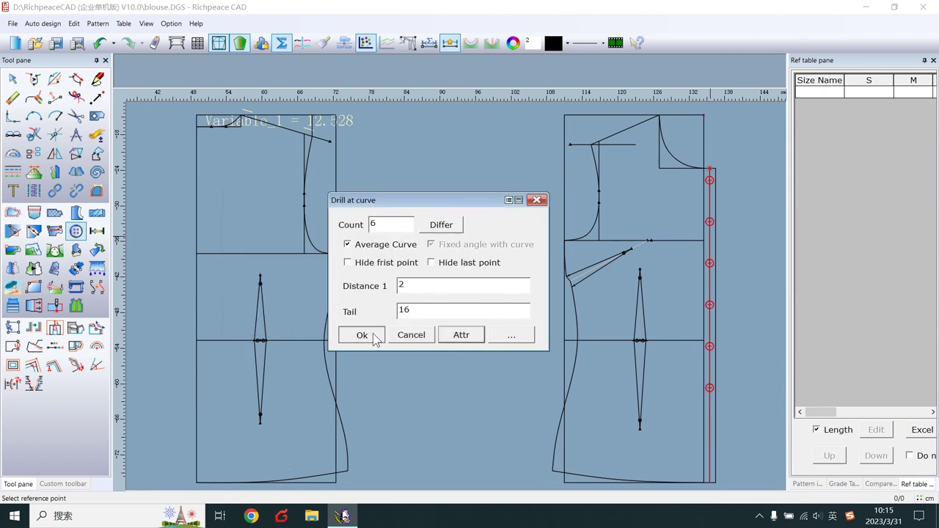
left_click(373, 336)
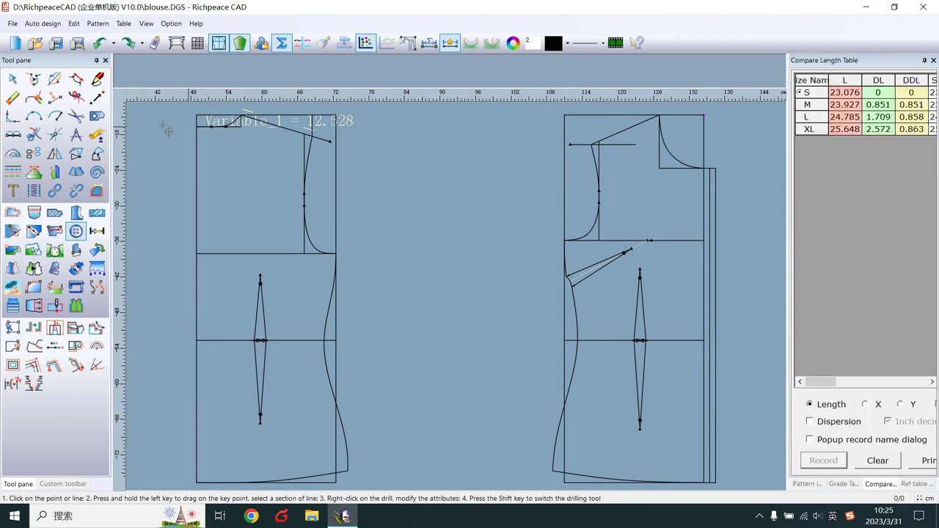
left_click(97, 134)
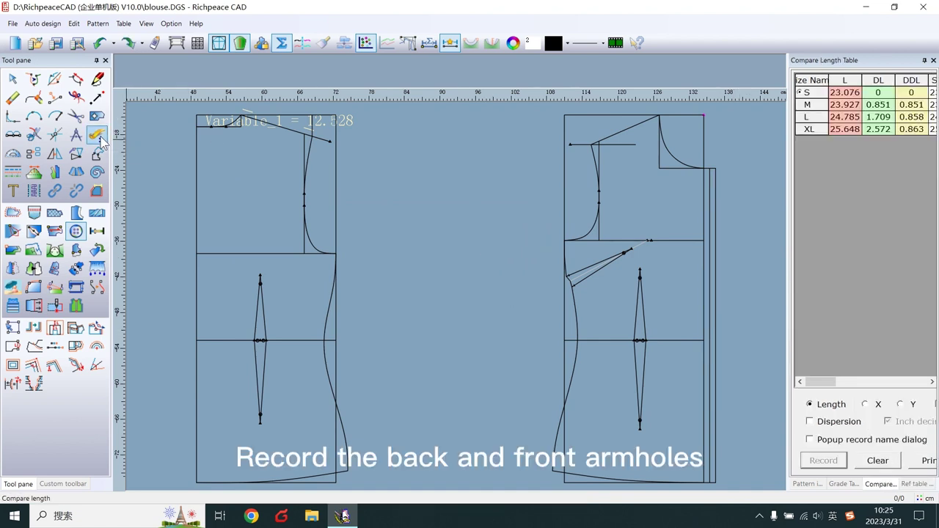
Measure the back and front armhole curves and record both lengths as variables
left_click(309, 172)
right_click(316, 168)
left_click(822, 461)
left_click(596, 183)
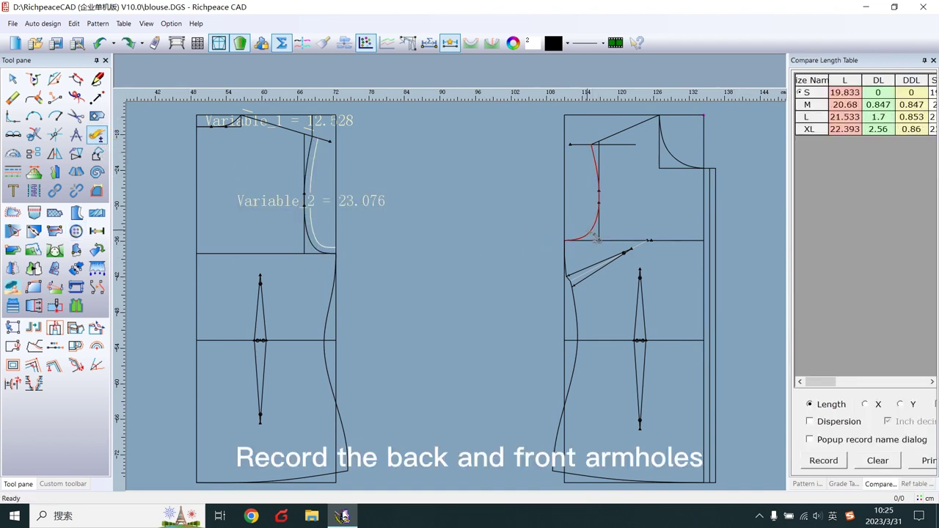
right_click(596, 183)
left_click(819, 461)
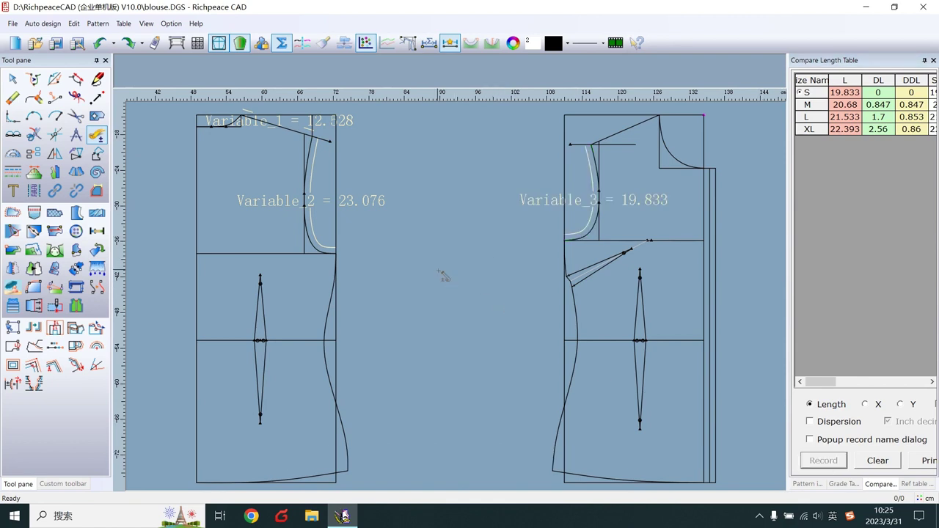
scroll(536, 244, "down", 2)
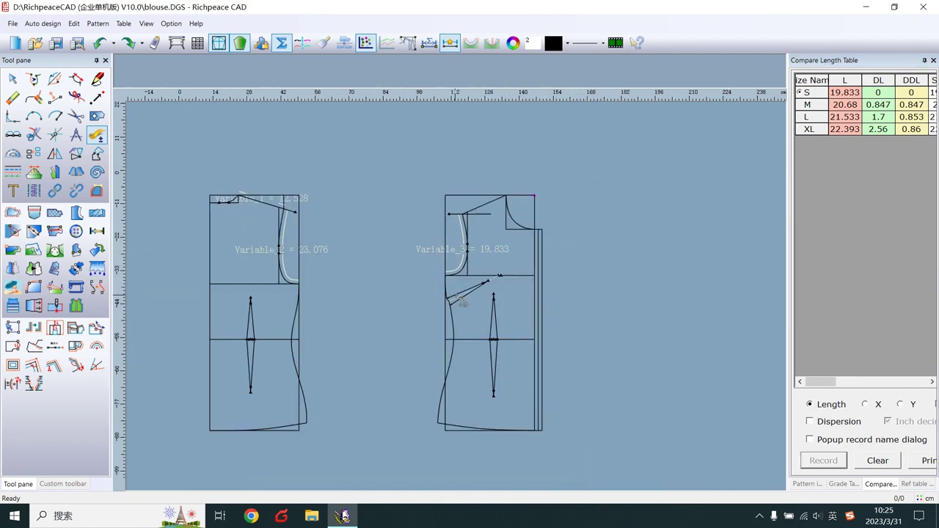
scroll(541, 297, "down", 1)
scroll(541, 297, "up", 2)
Draw the first horizontal baseline segment with length sleeve width/2
left_click(97, 79)
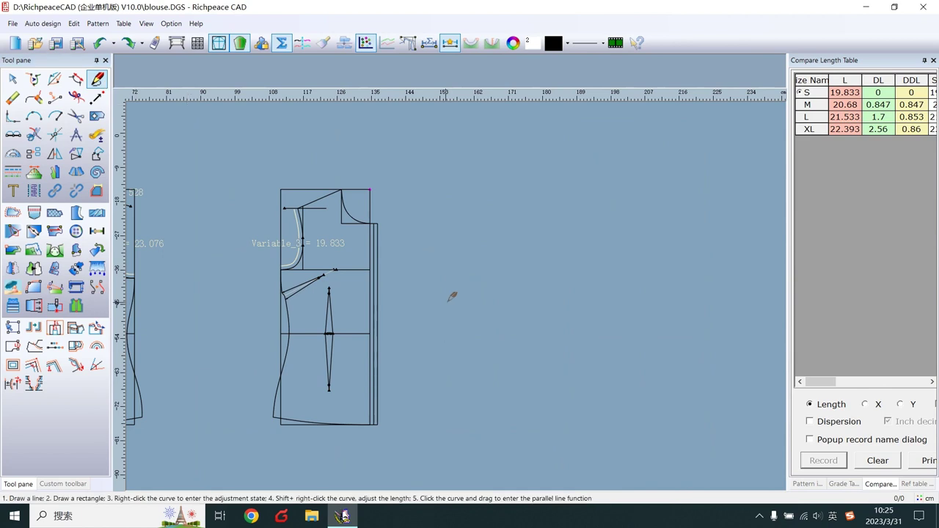
left_click(499, 295)
left_click(581, 296)
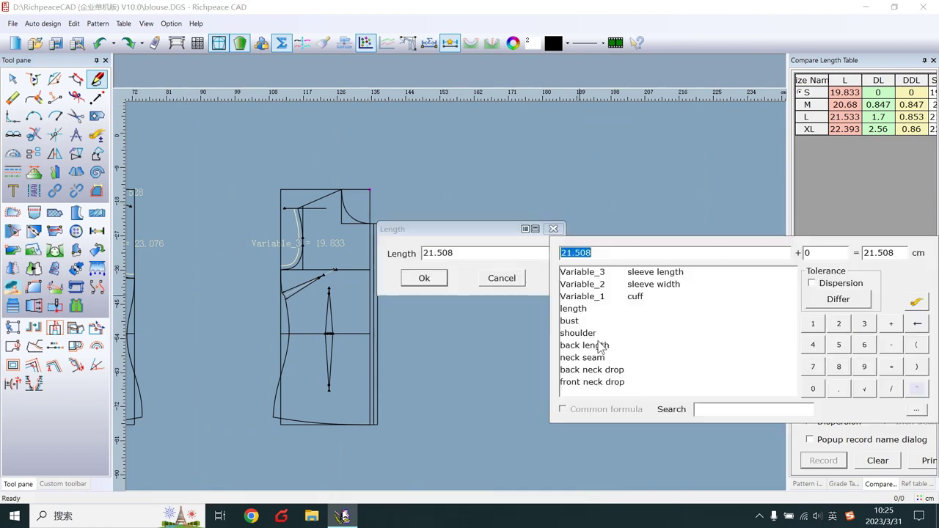
double_click(653, 284)
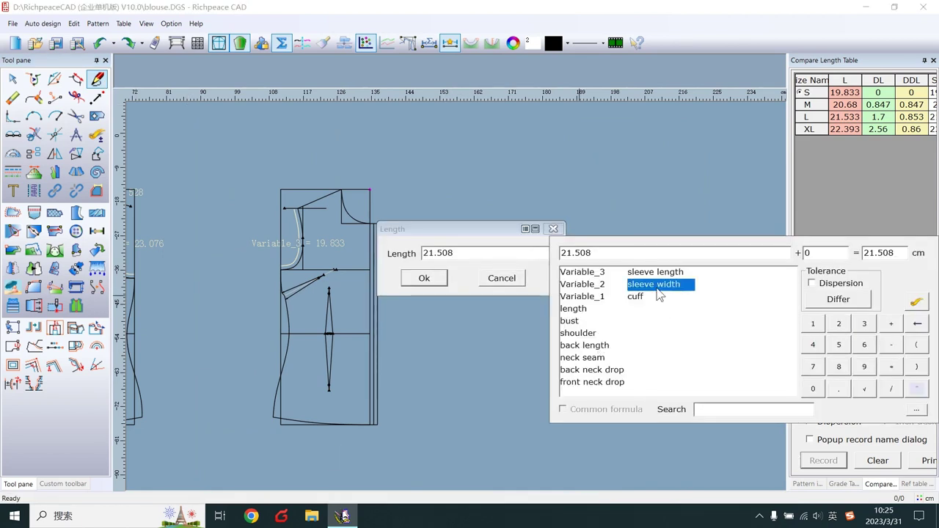
left_click(891, 388)
left_click(841, 324)
left_click(445, 280)
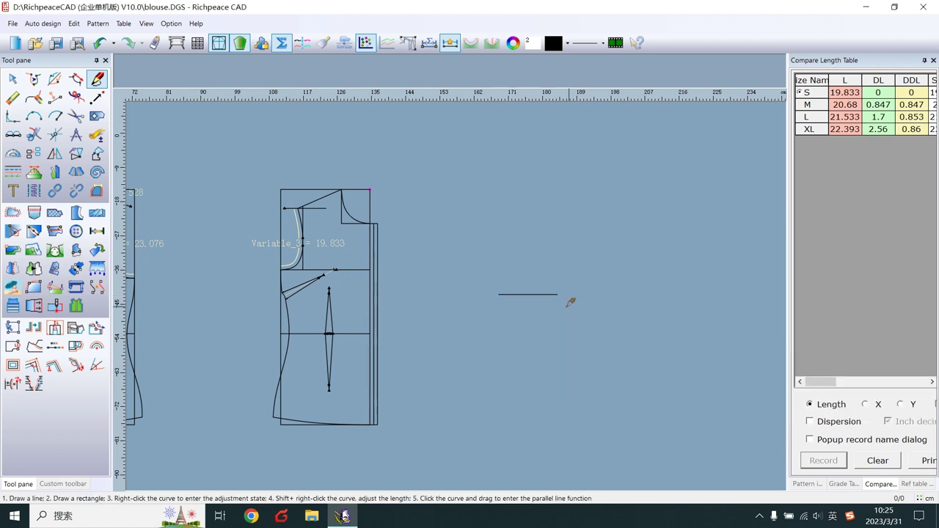
Extend the baseline leftward by another sleeve width/2, giving a 31 cm sleeve-width line
left_click(477, 302)
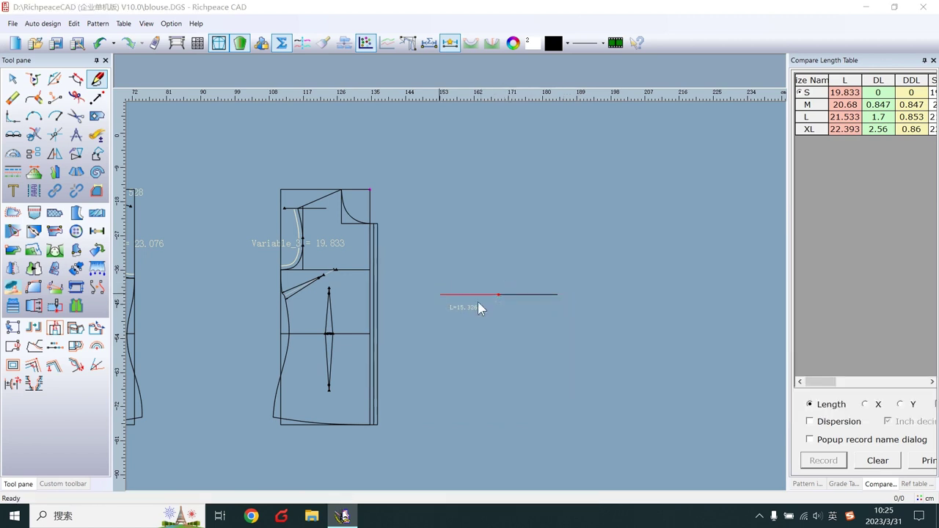
double_click(653, 358)
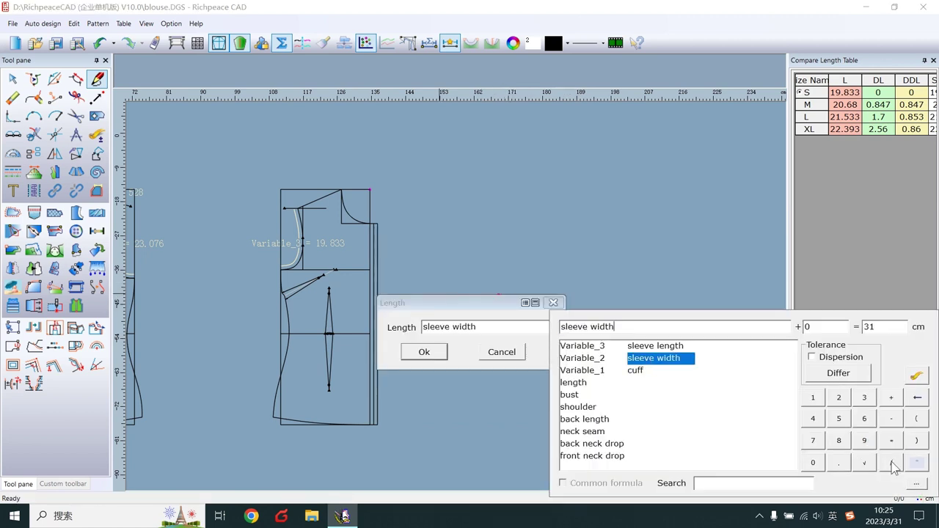
left_click(891, 462)
left_click(839, 397)
left_click(441, 353)
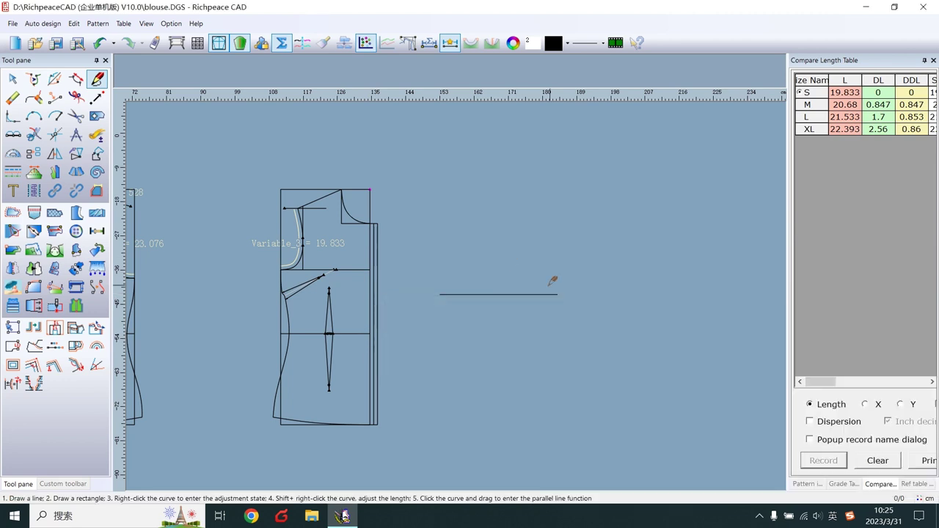
middle_click_drag(505, 265, 669, 271)
scroll(453, 279, "down", 2)
Draft the sleeve triangle with Double compasses, Line 1 = sleeve width variable, Line 2 = sleeve length variable
scroll(474, 287, "up", 3)
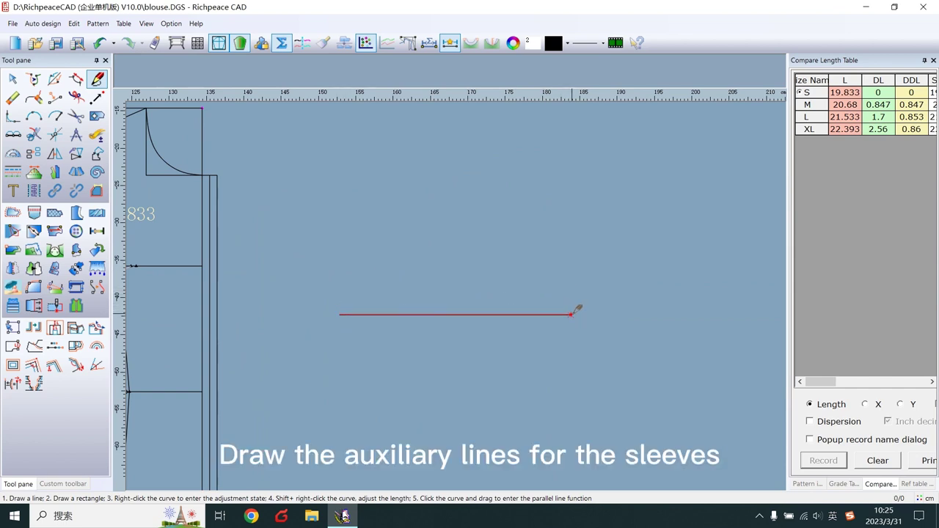
left_click(571, 315)
left_click(457, 221)
left_click(334, 250)
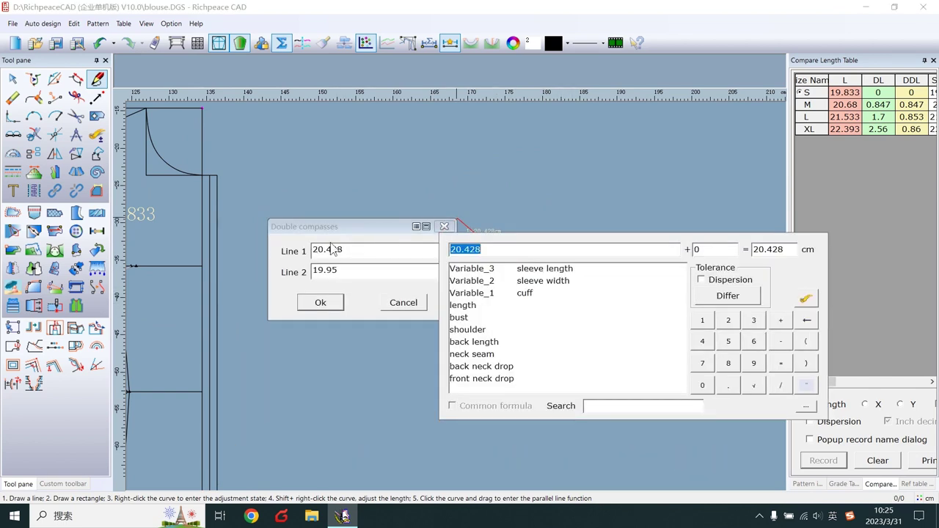
left_click(334, 250)
left_click_drag(369, 250, 281, 277)
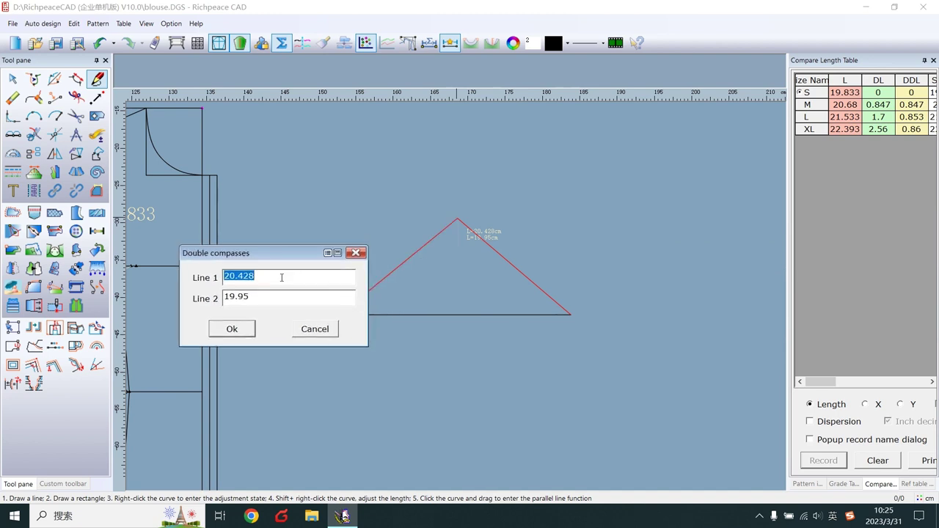
left_click(281, 277)
left_click(385, 309)
double_click(389, 310)
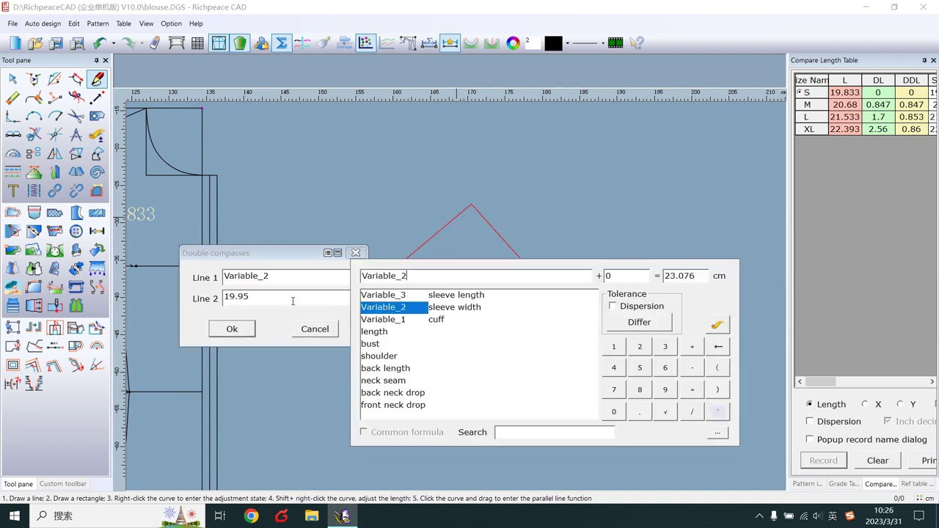
left_click(266, 295)
double_click(392, 314)
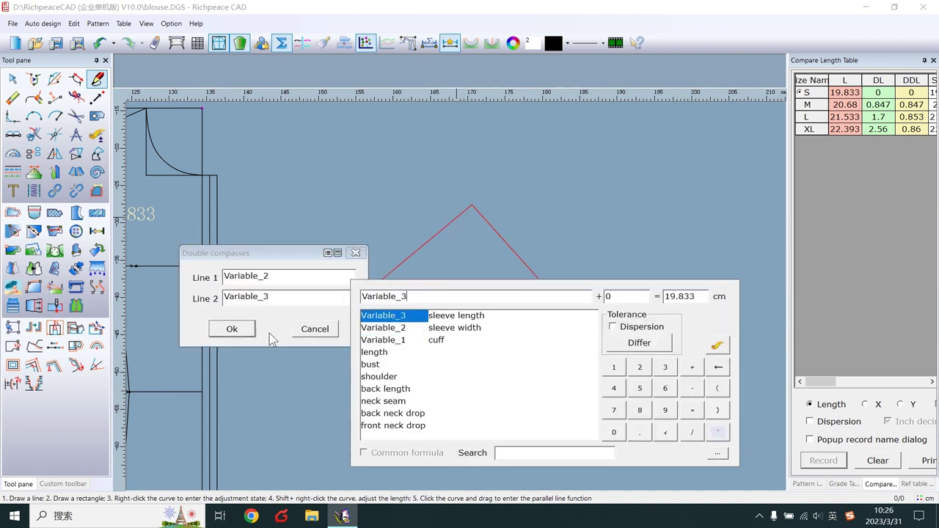
left_click(239, 331)
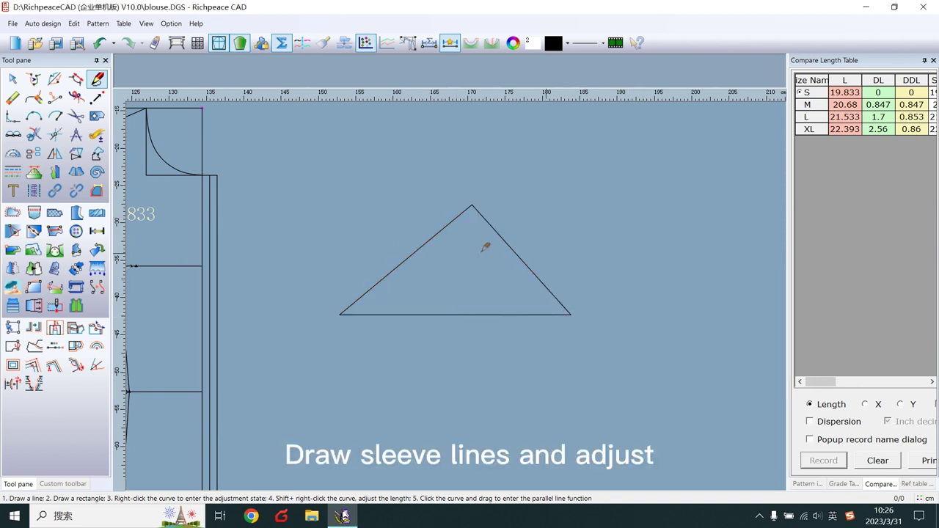
Draw two sleeve cap curves, left corner up to the apex and apex down to the right corner
left_click(340, 314)
left_click(394, 292)
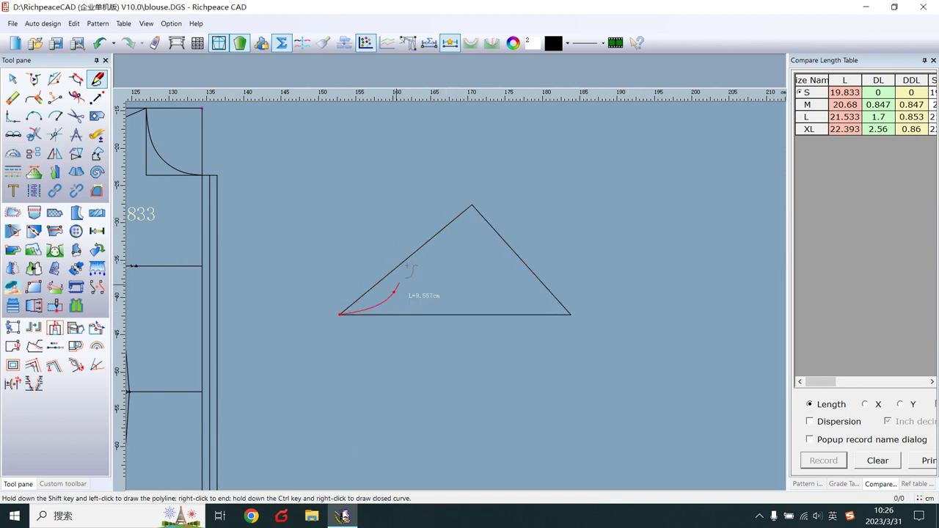
left_click(405, 259)
left_click(447, 213)
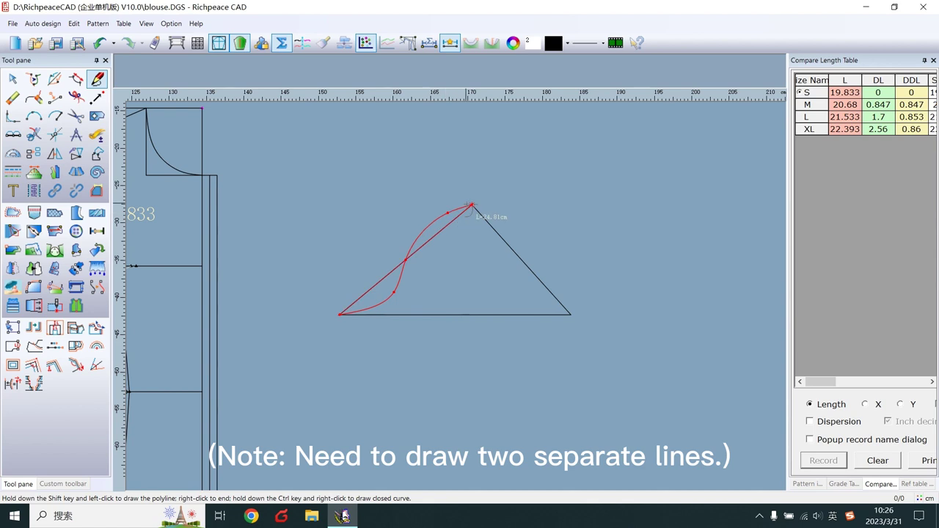
right_click(471, 206)
left_click(472, 205)
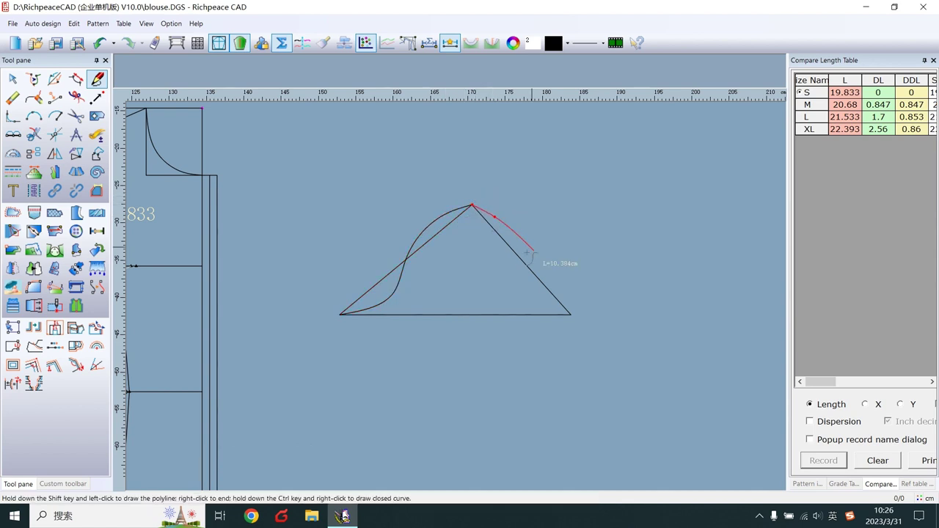
left_click(494, 217)
left_click(522, 260)
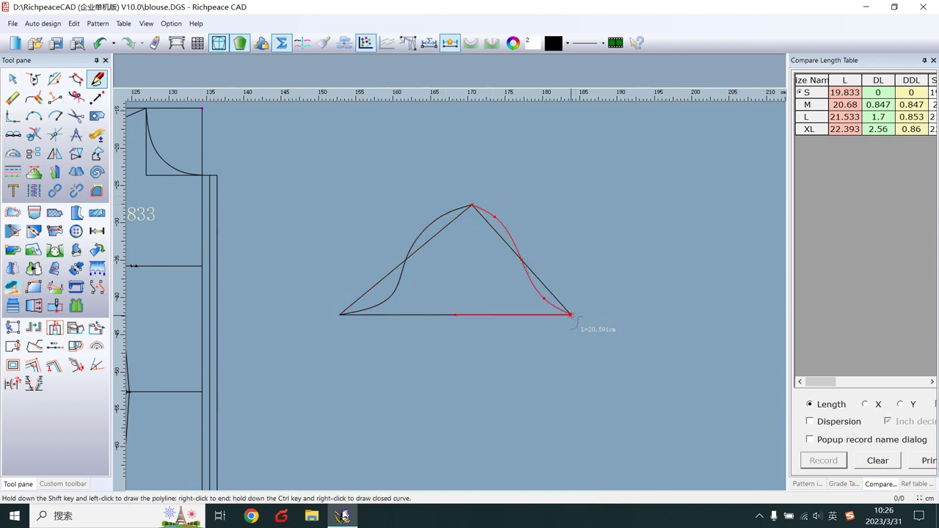
right_click(570, 315)
Drag the left cap curve's control points to give it a smooth S shape
scroll(474, 323, "down", 3)
scroll(452, 312, "up", 2)
scroll(452, 312, "up", 1)
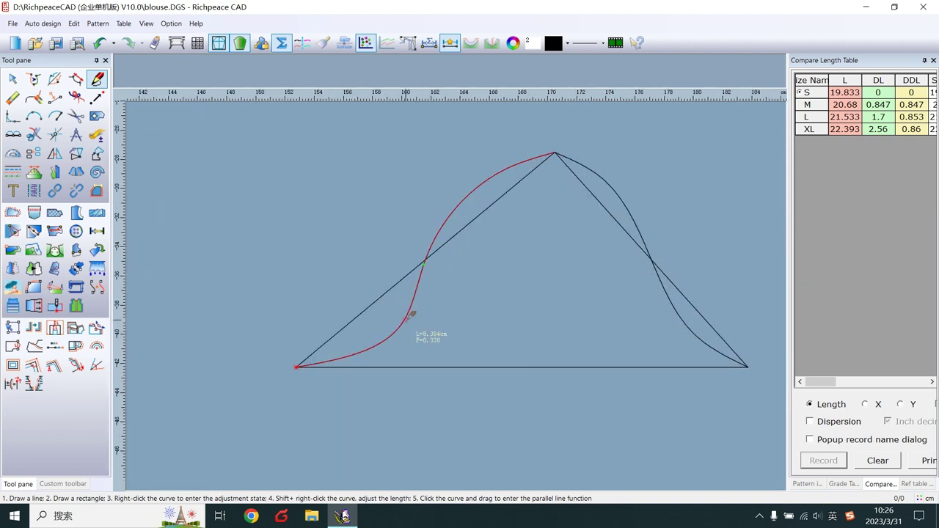
right_click(422, 323)
mouse_move(403, 323)
left_mouse_down()
mouse_move(415, 327)
mouse_move(356, 342)
left_mouse_up()
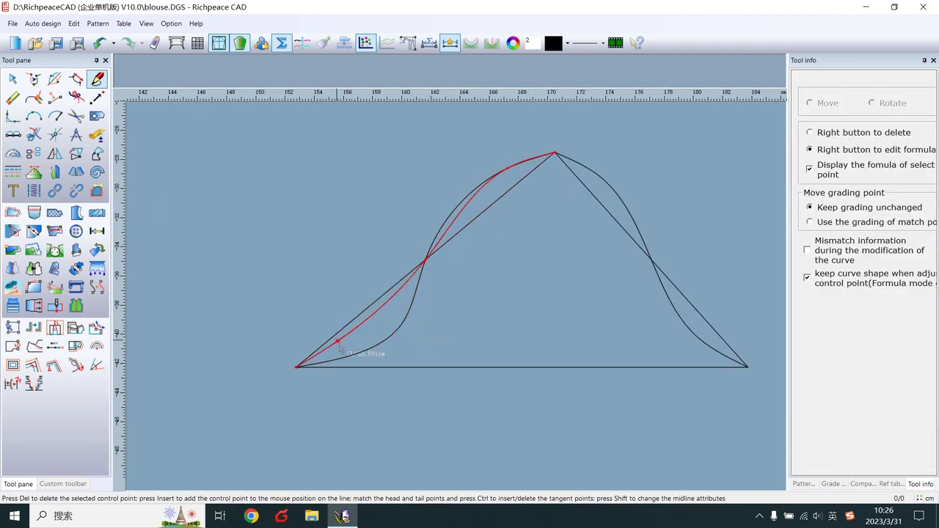
scroll(356, 341, "down", 2)
scroll(454, 303, "up", 3)
left_click_drag(453, 302, 428, 314)
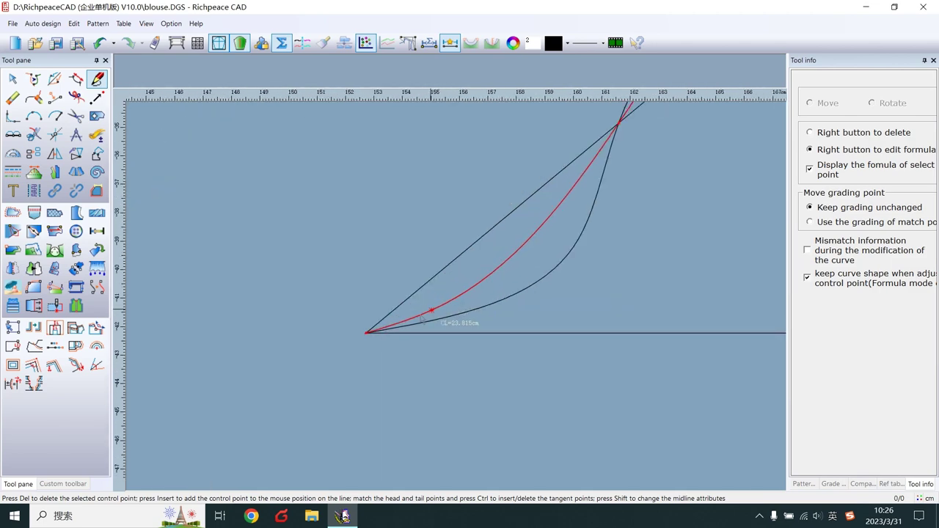
scroll(457, 239, "down", 2)
scroll(457, 242, "up", 1)
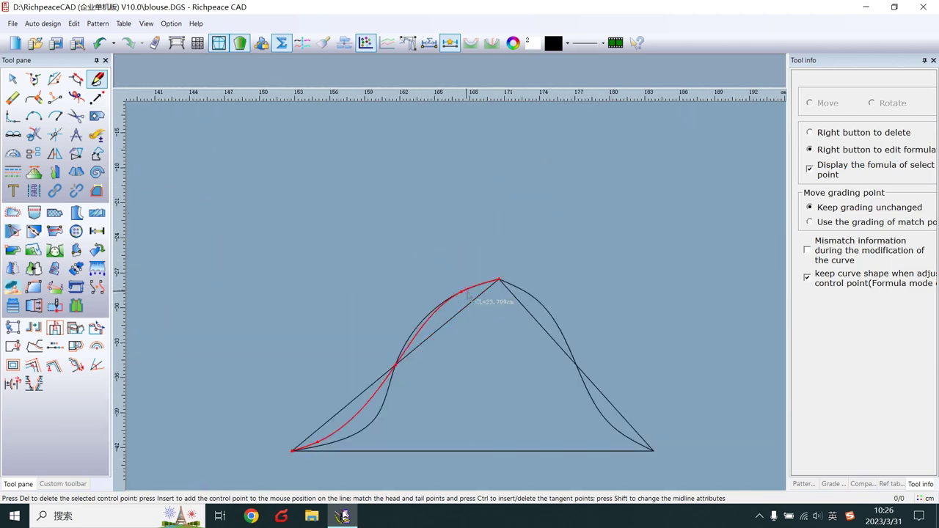
scroll(456, 295, "up", 2)
left_click_drag(455, 292, 524, 268)
scroll(524, 268, "down", 1)
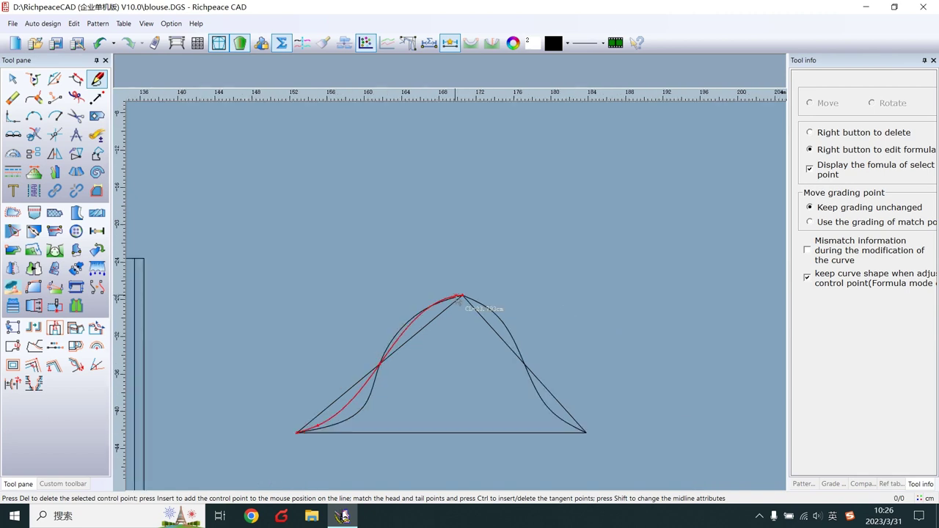
scroll(484, 290, "up", 2)
scroll(479, 296, "up", 1)
left_click_drag(477, 298, 480, 298)
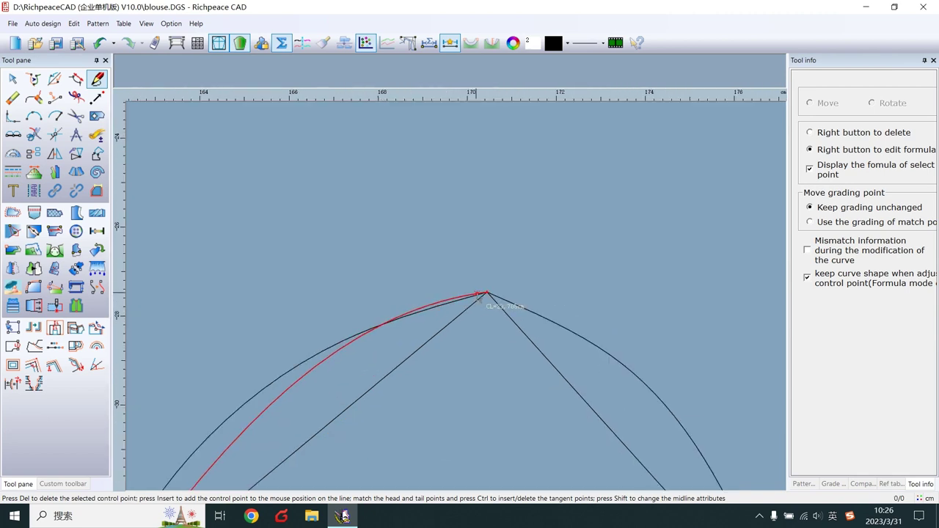
right_click(588, 321)
Reshape the right cap curve near the peak and at its lower end to smooth the sleeve head
left_click(589, 329)
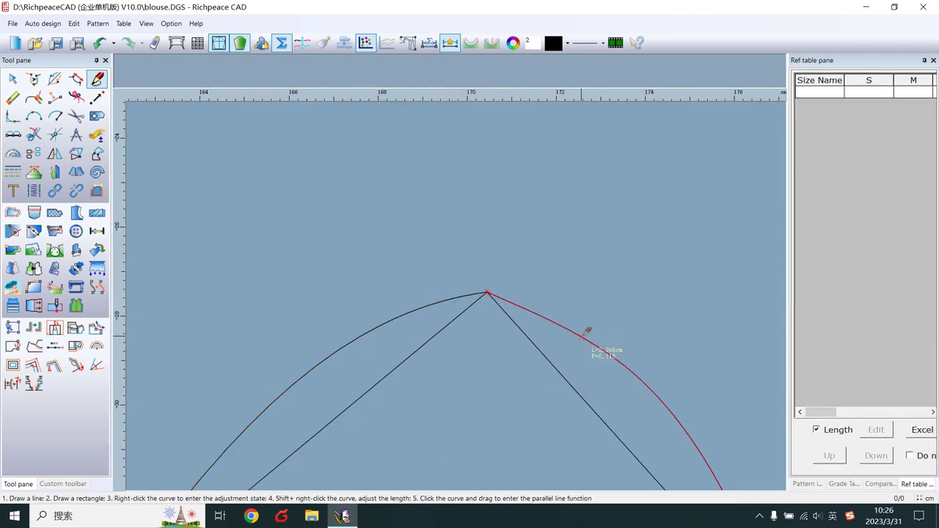
left_click_drag(623, 364, 493, 296)
right_click(652, 312)
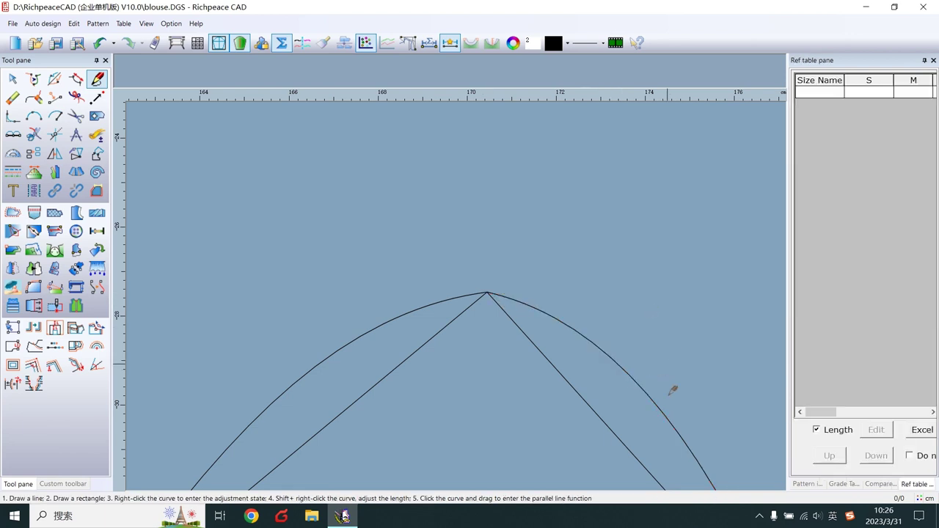
scroll(673, 387, "down", 2)
scroll(477, 303, "down", 2)
right_click(495, 338)
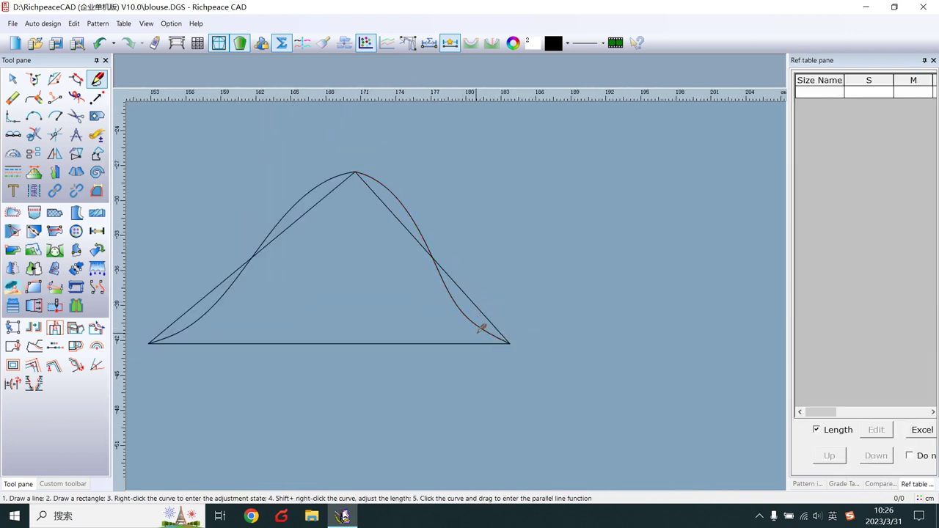
right_click(476, 326)
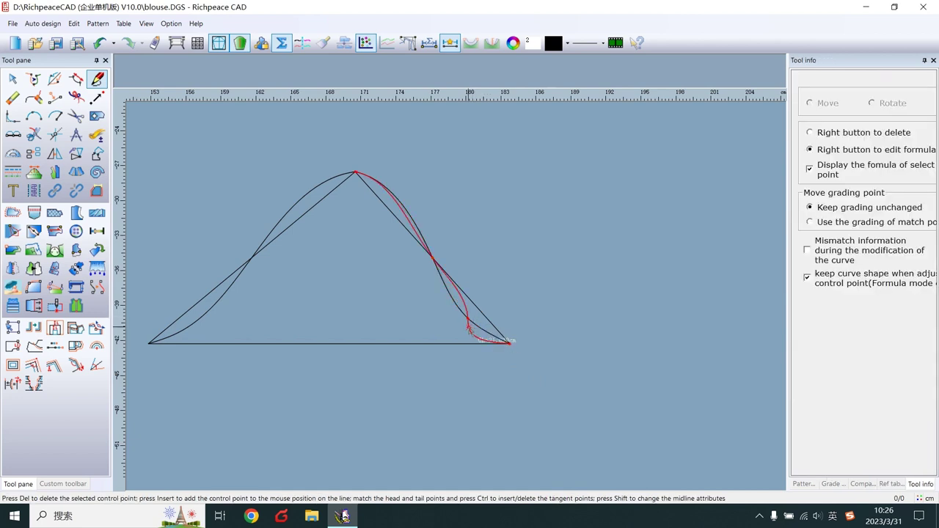
mouse_move(475, 327)
left_mouse_down()
mouse_move(467, 319)
mouse_move(482, 330)
left_mouse_up()
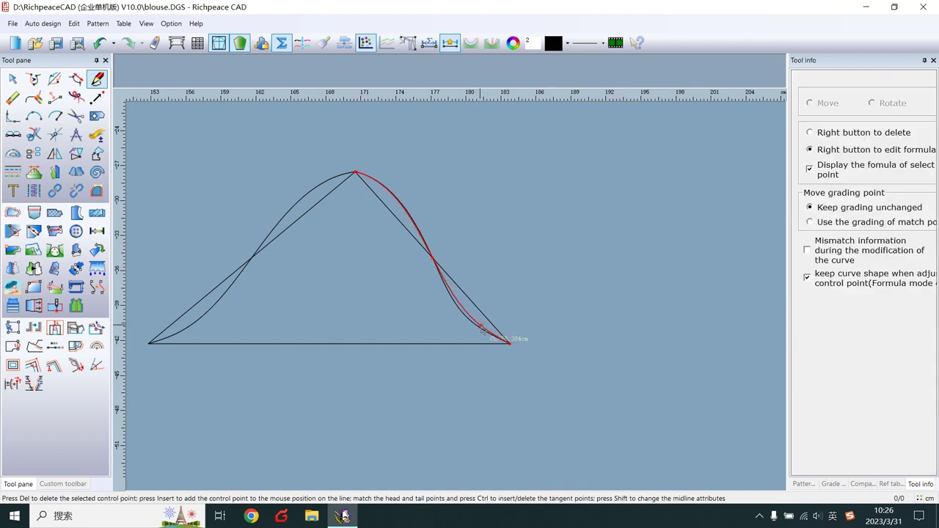
right_click(525, 287)
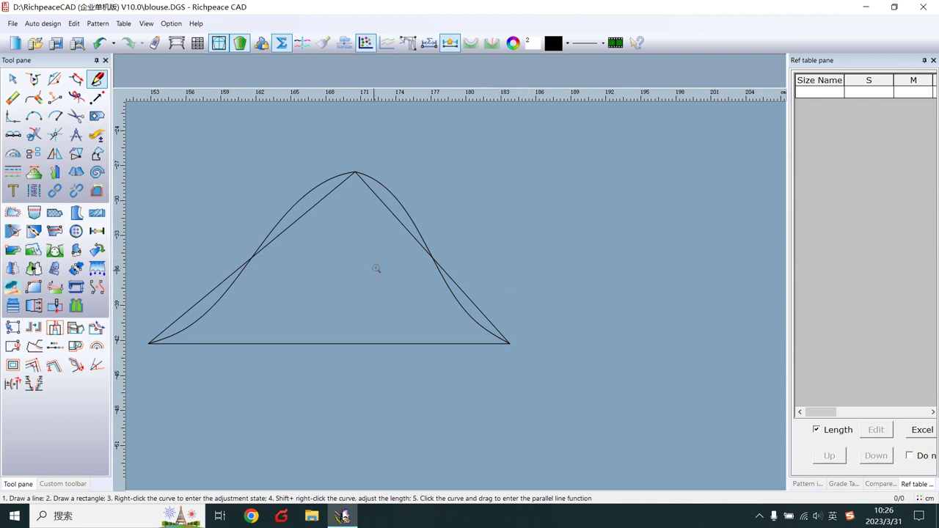
scroll(376, 269, "down", 2)
scroll(376, 268, "down", 2)
scroll(411, 309, "up", 3)
scroll(428, 322, "up", 2)
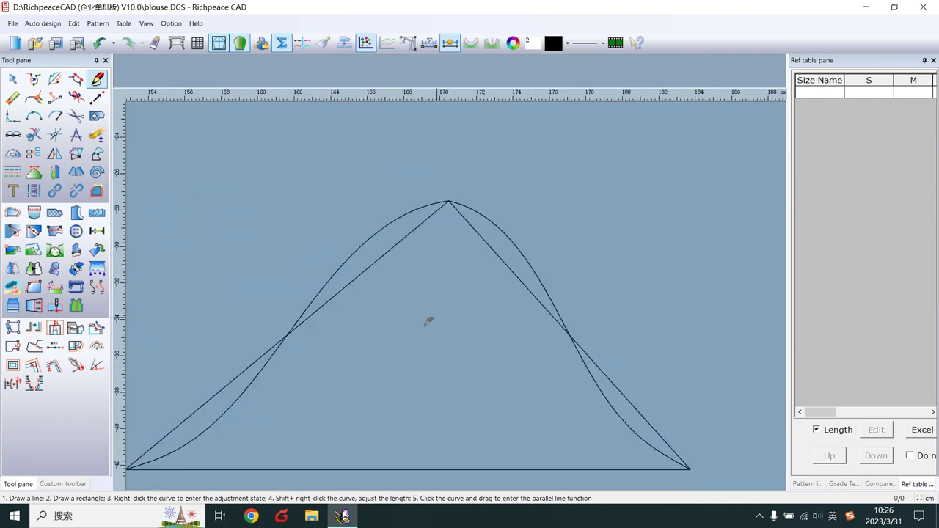
scroll(462, 290, "down", 2)
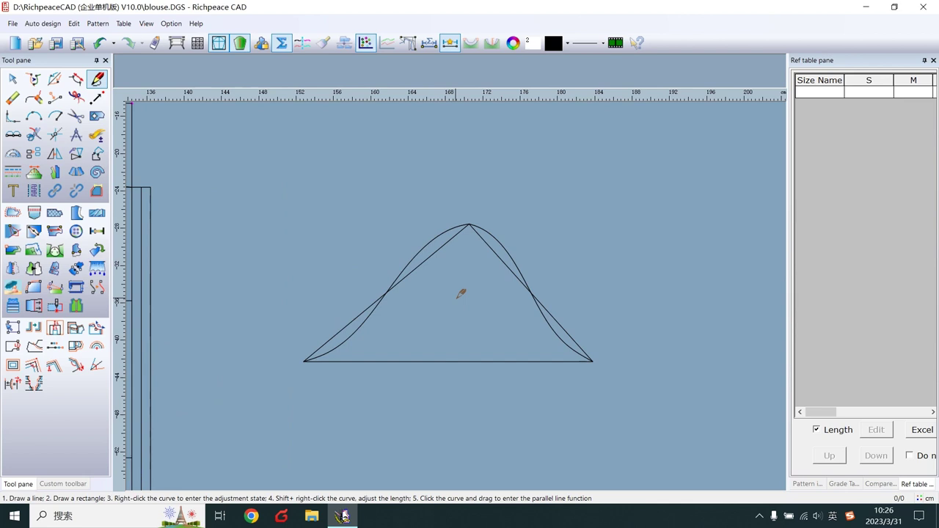
Draw a vertical line from the cap apex to the baseline and record it as Variable_4 = 14.752
left_click(470, 225)
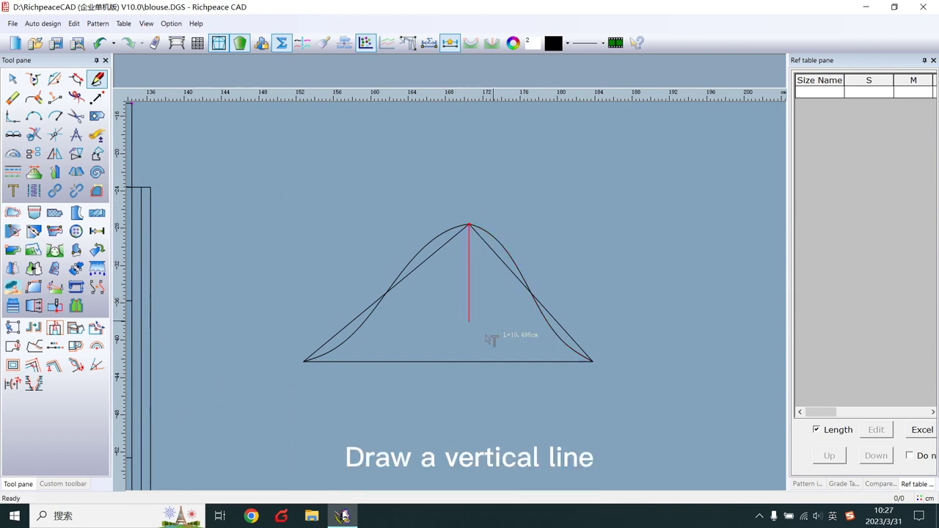
left_click(493, 368)
right_click(493, 368)
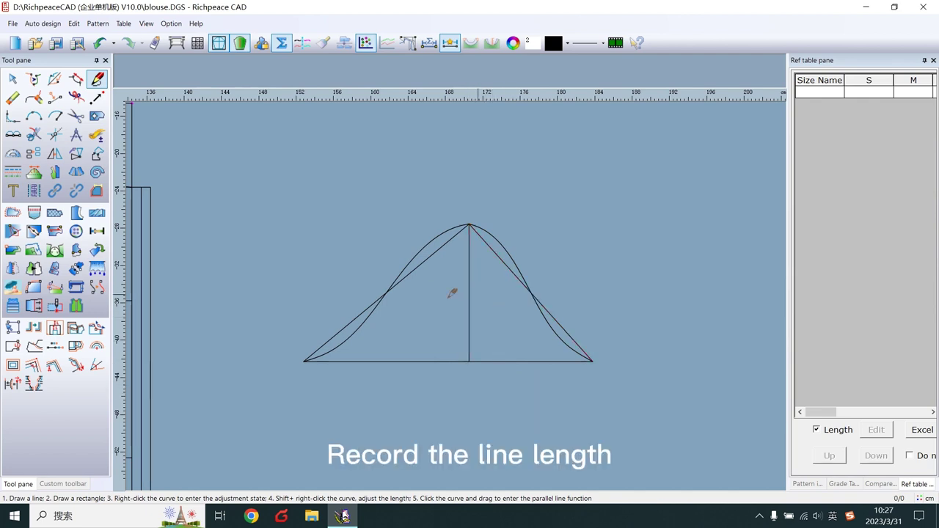
left_click(97, 135)
left_click(471, 294)
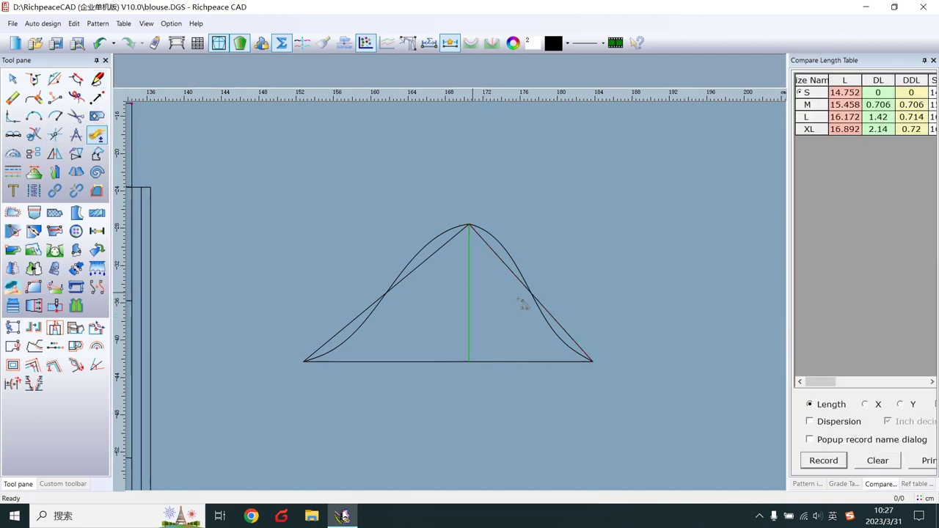
left_click(824, 461)
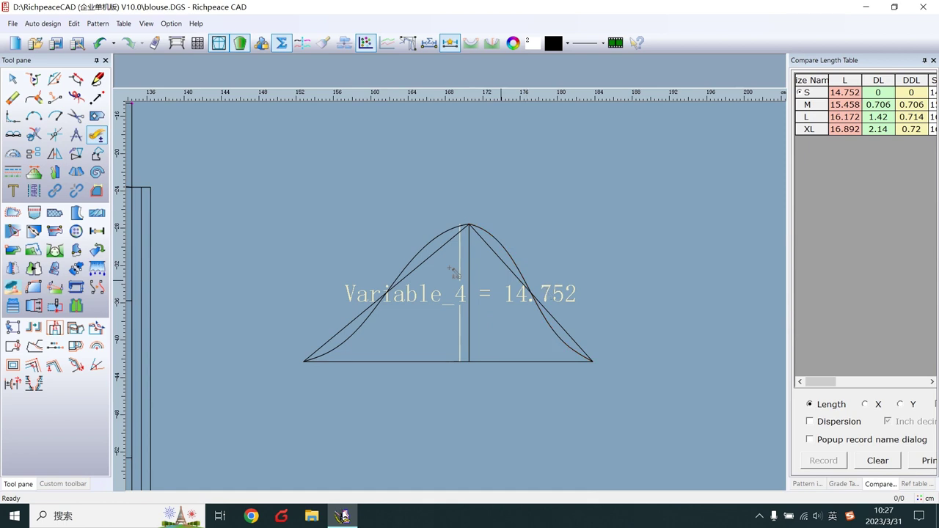
Begin a sleeve length line below the baseline
left_click(96, 79)
left_click(448, 361)
scroll(448, 362, "down", 2)
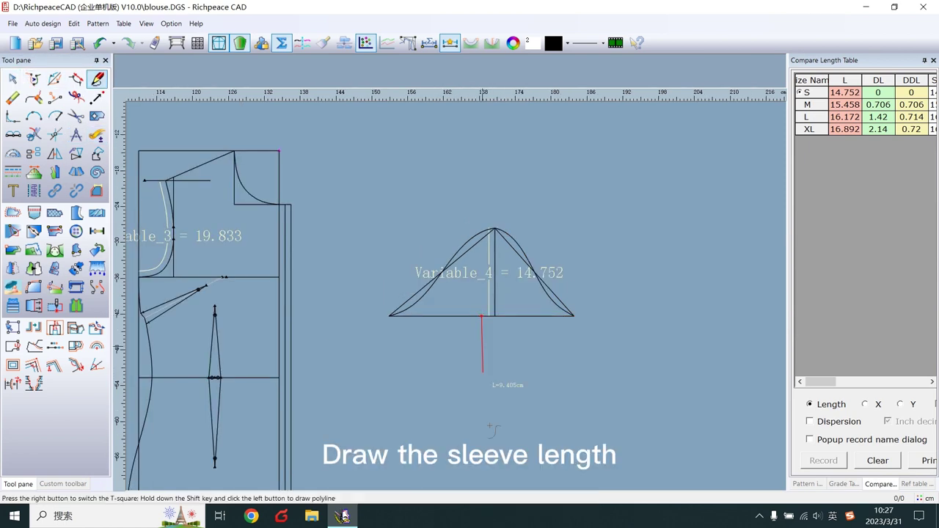
left_click(475, 472)
Extend the sleeve centre line down by sleeve length − Variable_4 (37.748 cm)
key("Escape")
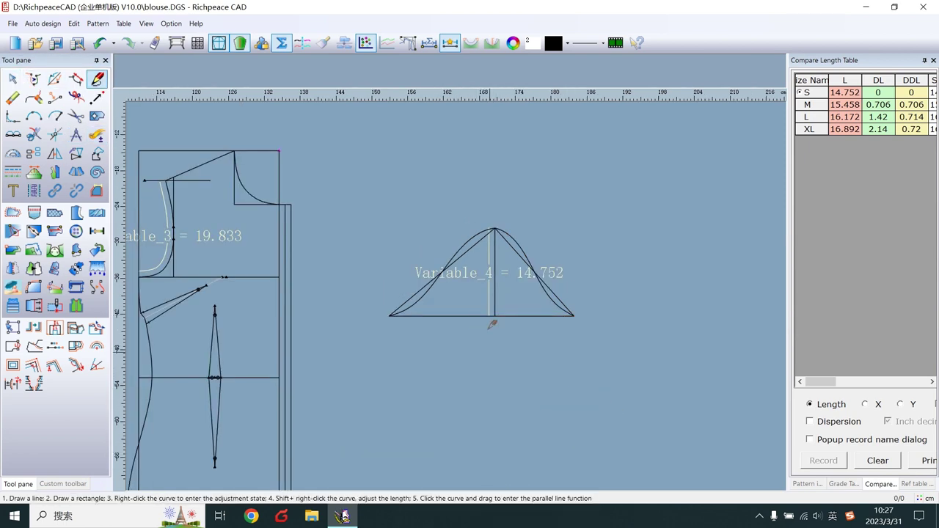
left_click(488, 316)
key("Return")
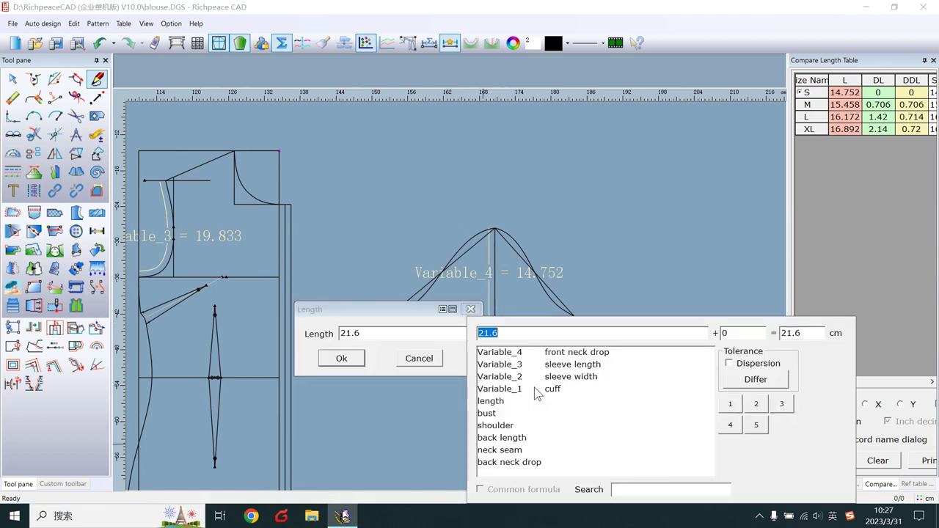
double_click(578, 365)
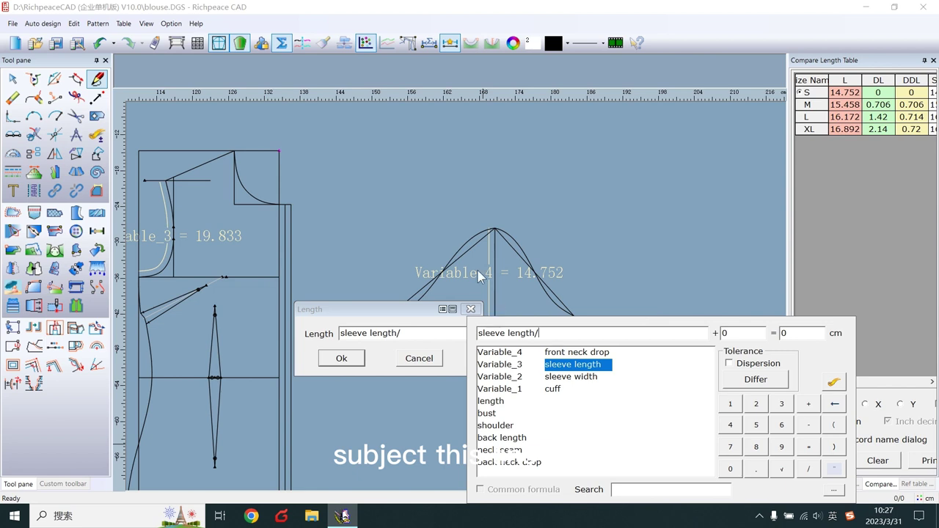
left_click(519, 355)
double_click(519, 355)
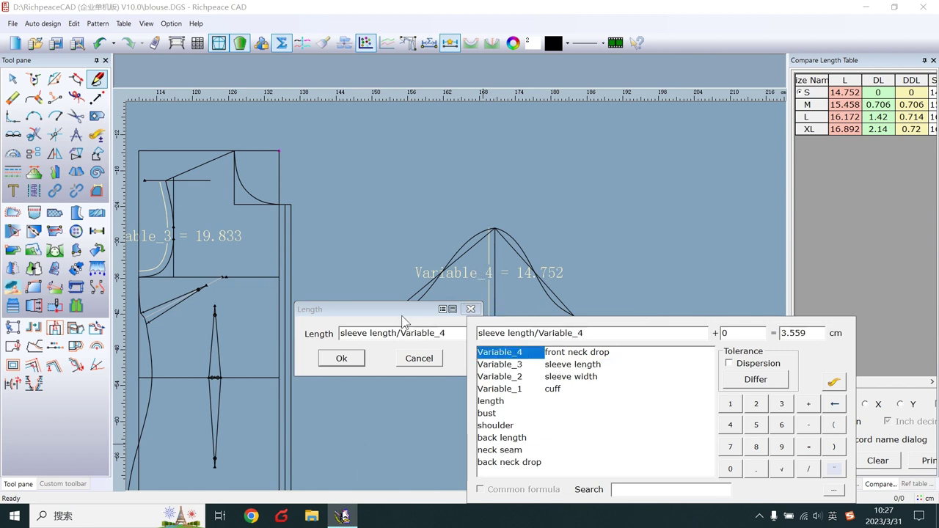
key("BackSpace")
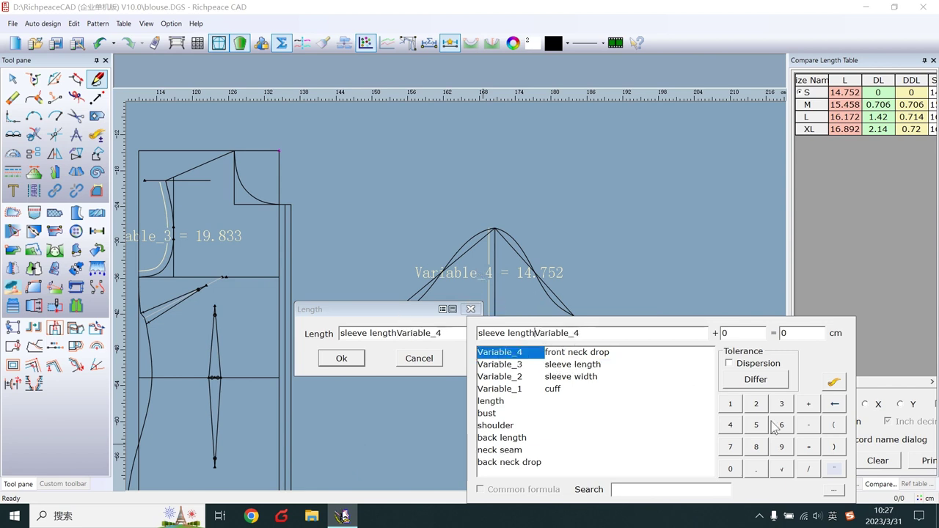
left_click(810, 426)
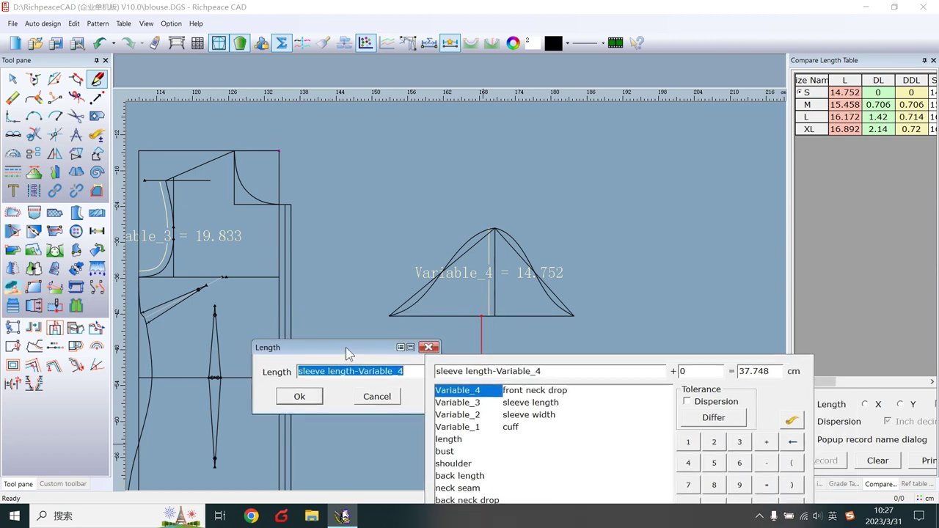
left_click(315, 398)
scroll(445, 287, "down", 2)
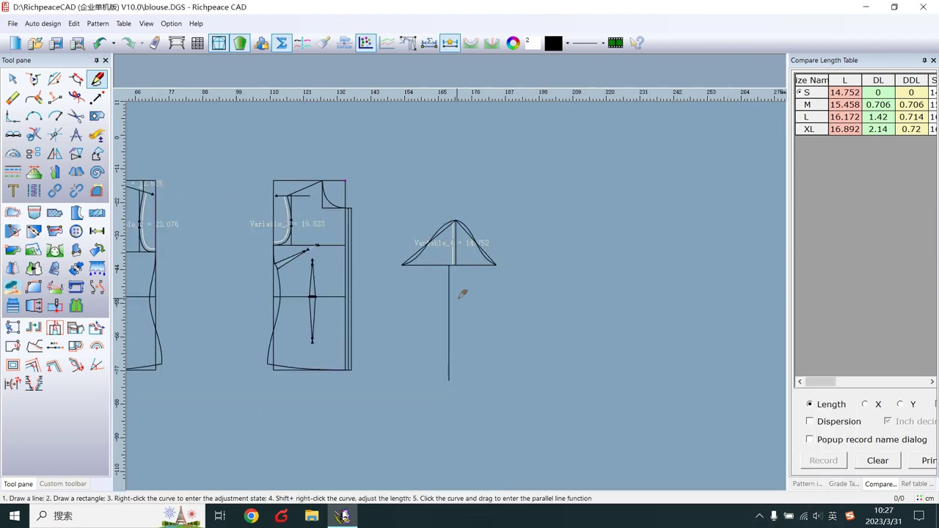
scroll(459, 312, "up", 1)
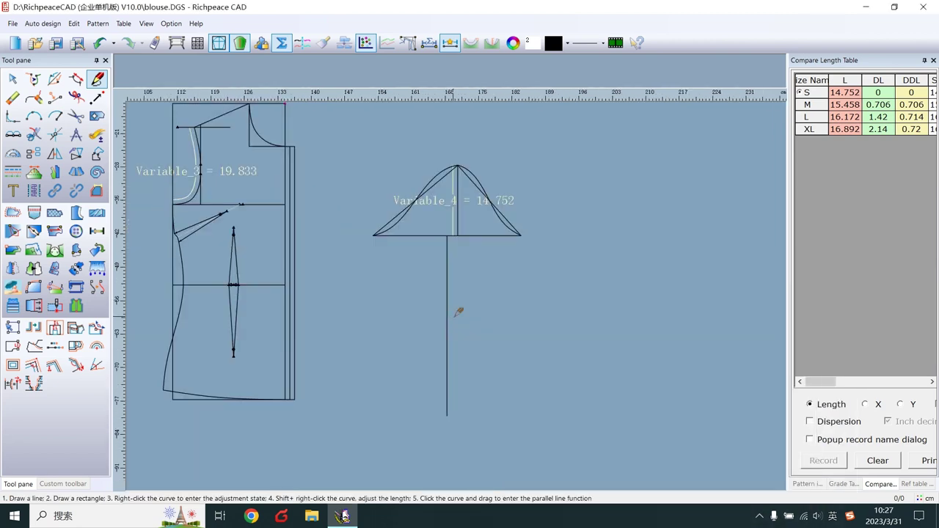
Draw the horizontal cuff line across the centre line's bottom, both halves set from the cuff measurement
left_click(447, 415)
key("Return")
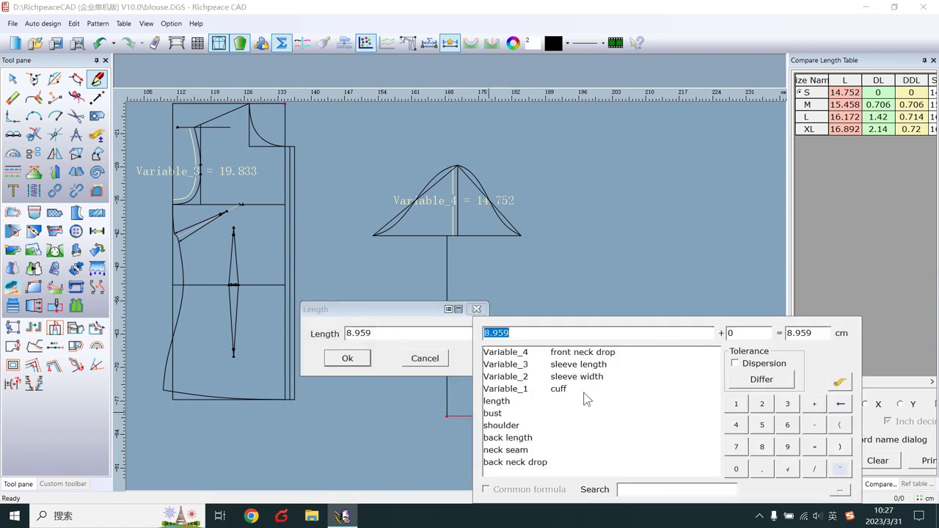
left_click(558, 389)
left_click(360, 361)
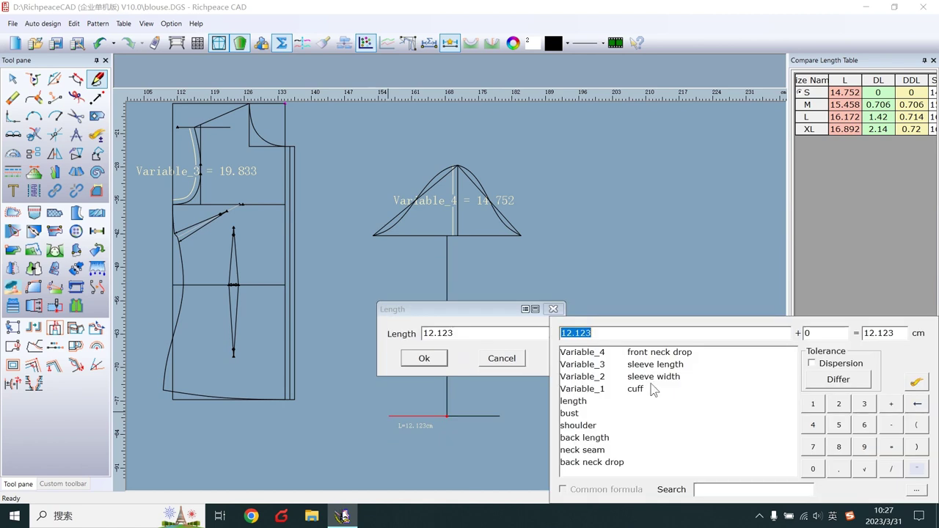
left_click(637, 389)
left_click(424, 360)
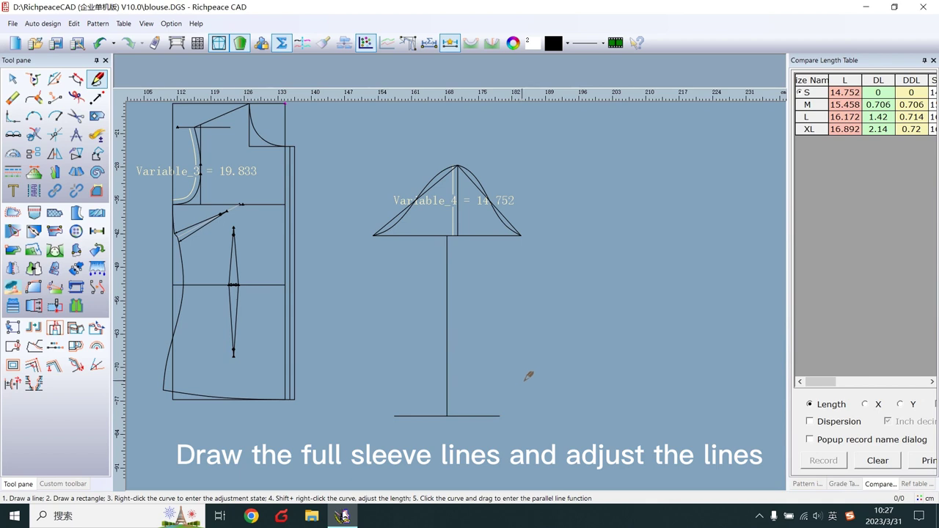
Draw straight side seams from each cuff end up to the sleeve cap corners
left_click(500, 416)
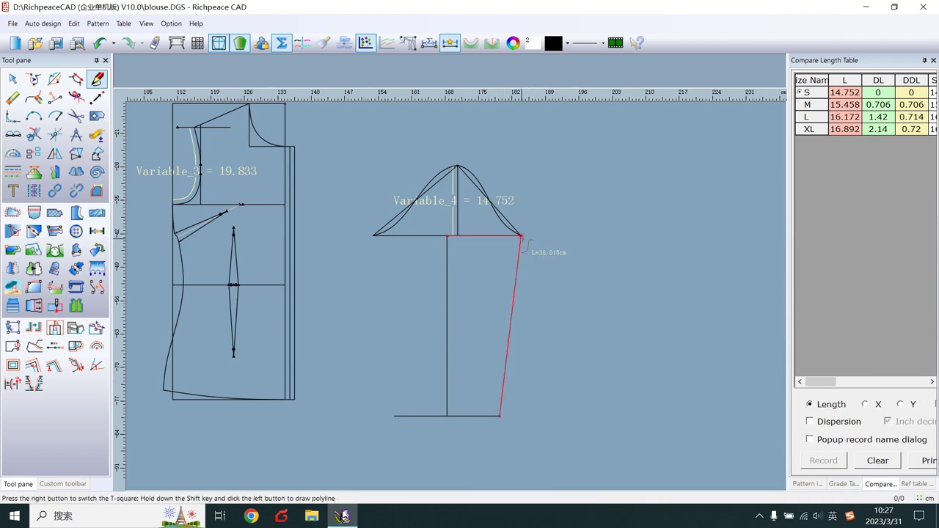
left_click(521, 235)
right_click(521, 236)
left_click(395, 416)
left_click(373, 236)
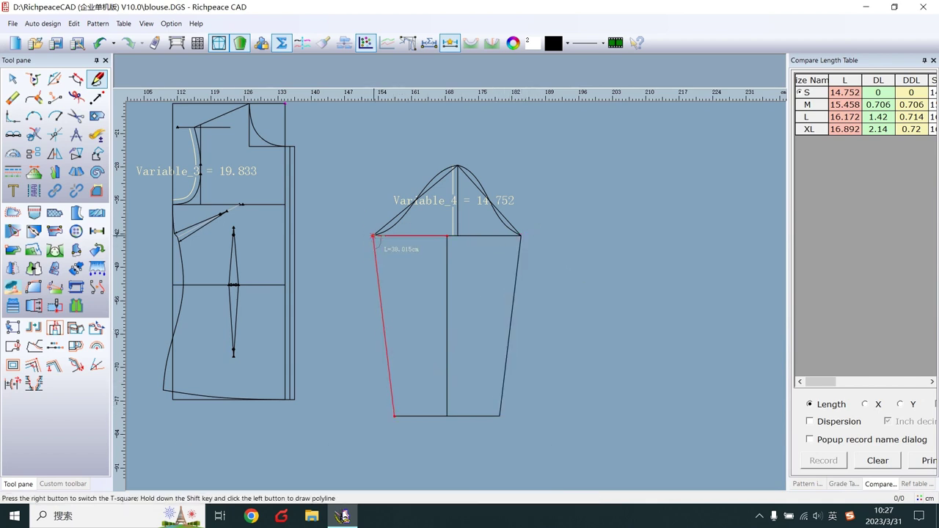
right_click(374, 236)
Bend both side seams into gentle curves to finish the sleeve outline
right_click(519, 291)
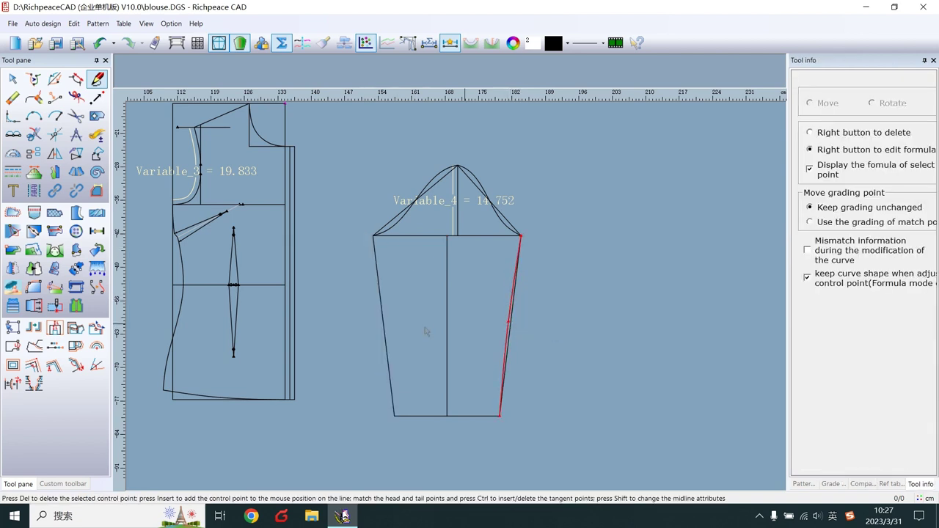
left_click(384, 327)
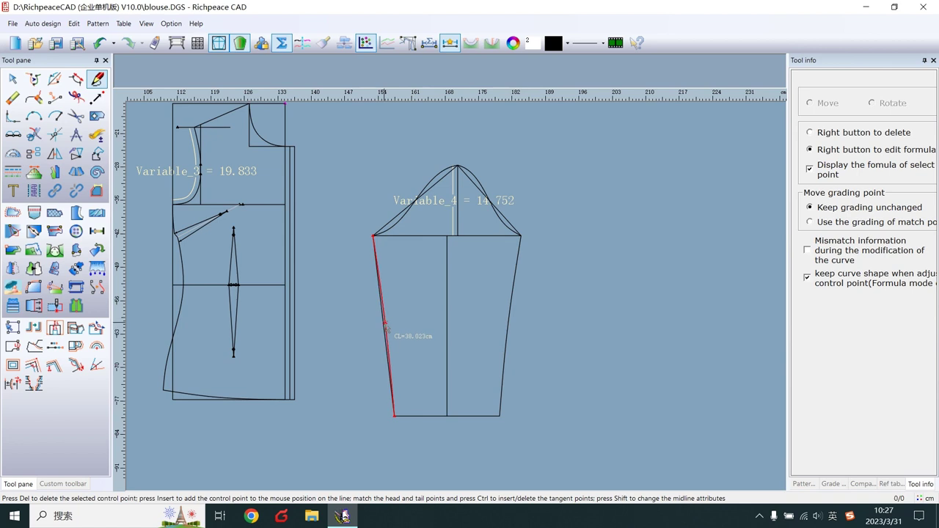
right_click(405, 322)
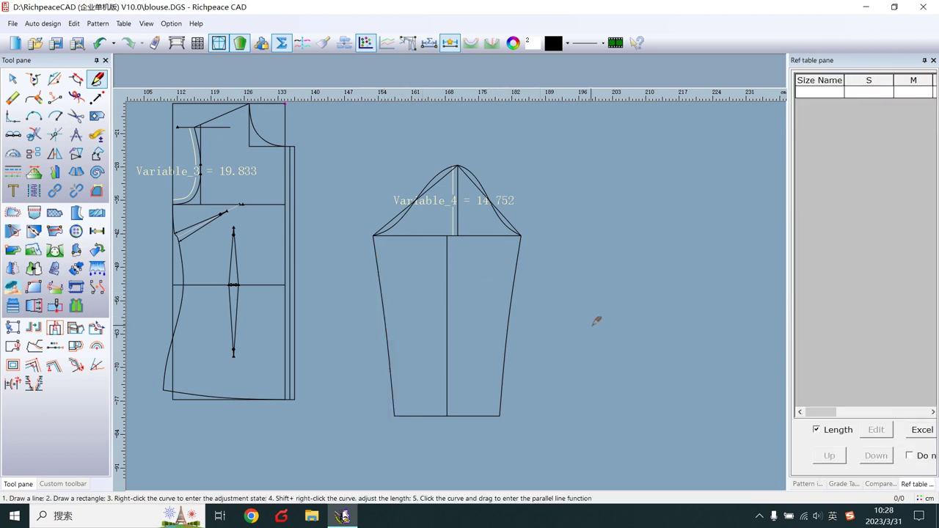
middle_click_drag(620, 317, 620, 301)
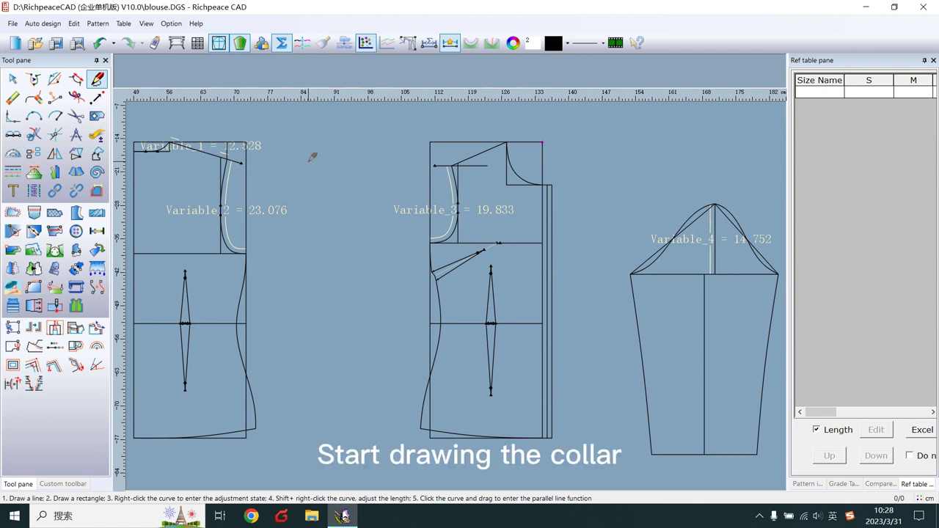
Draw a rectangle between the two bodices for the collar, initially 24.357 by 10.336
scroll(460, 288, "up", 1)
scroll(458, 289, "up", 2)
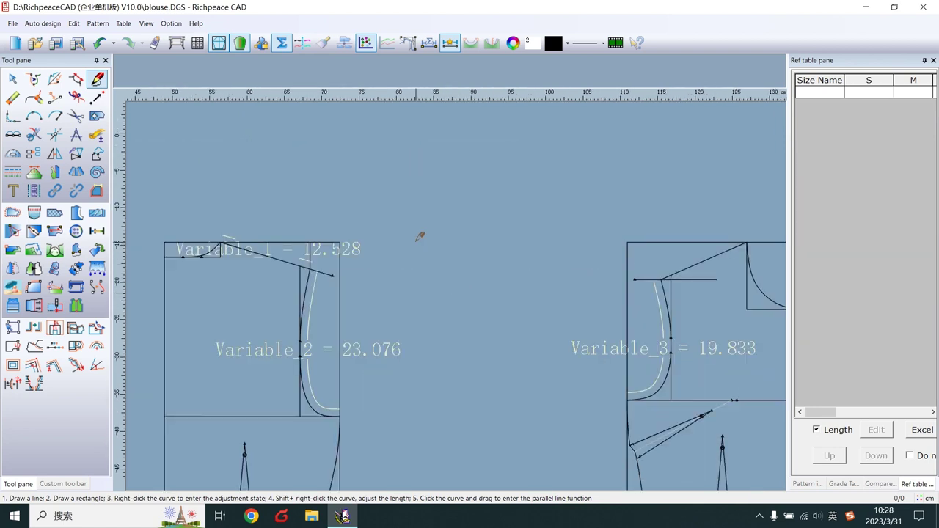
scroll(403, 246, "down", 2)
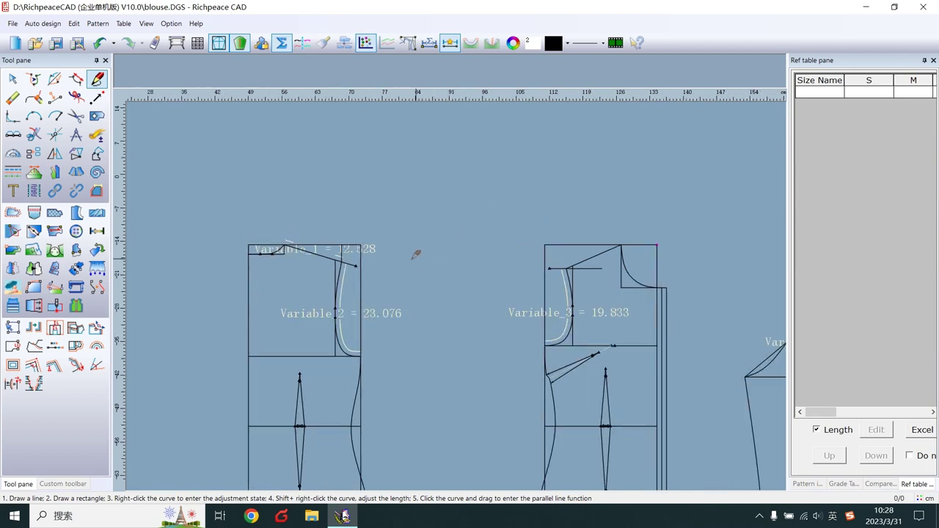
left_click_drag(382, 250, 499, 300)
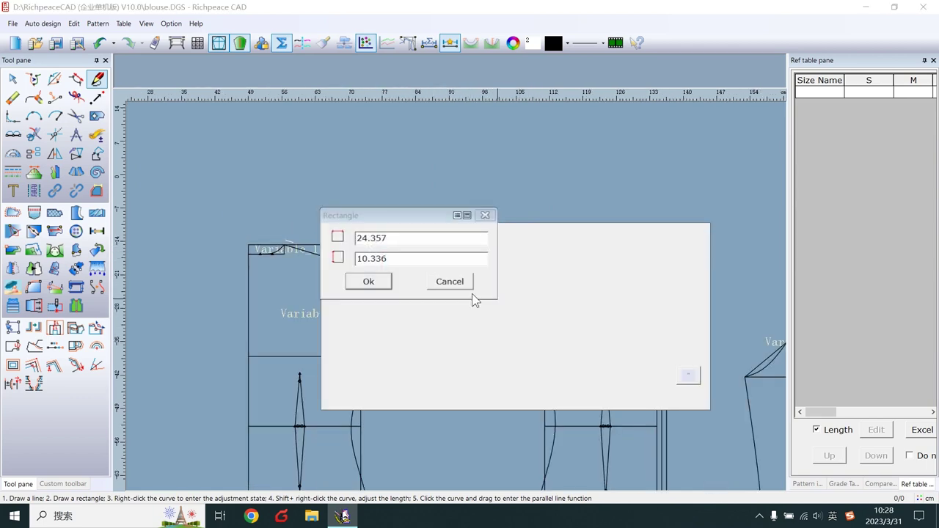
Size the rectangle from both bodice necklines plus the 2 cm segment (23.377 cm) wide, 10 cm tall
left_click_drag(408, 221, 286, 336)
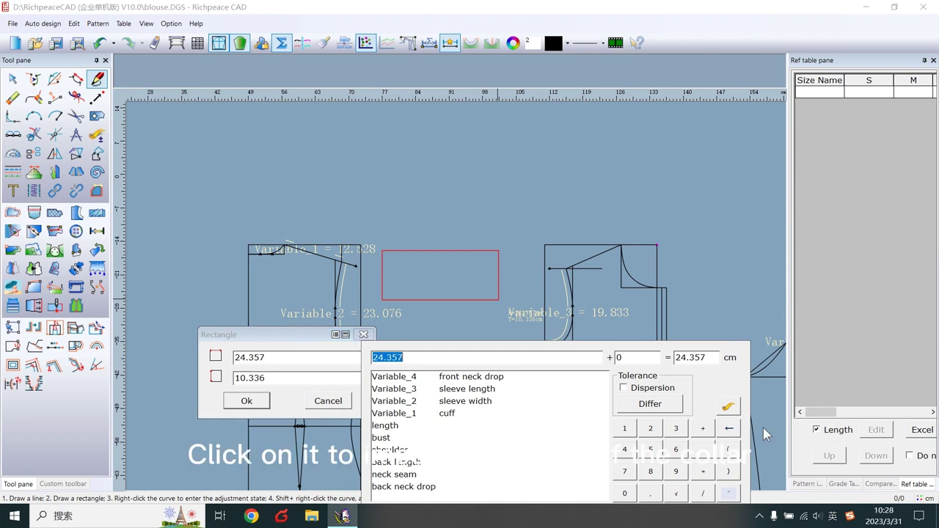
left_click(729, 407)
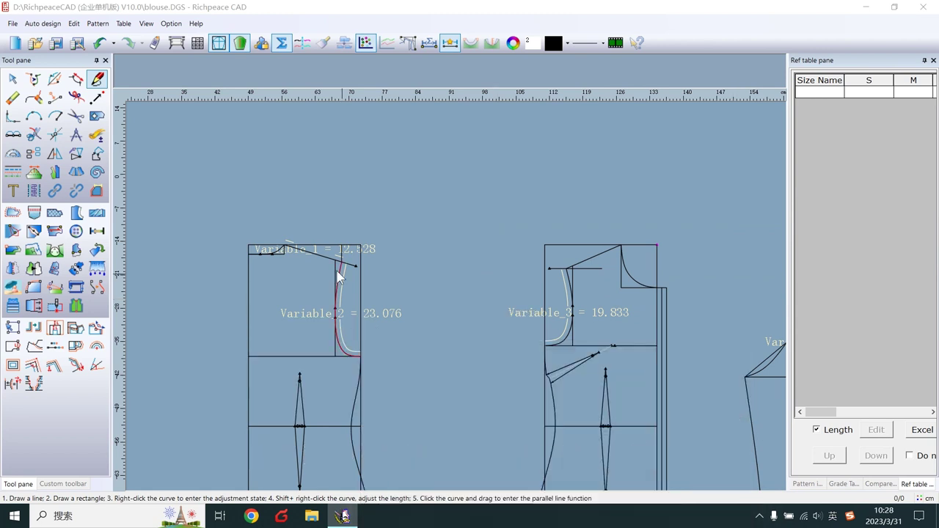
left_click(281, 249)
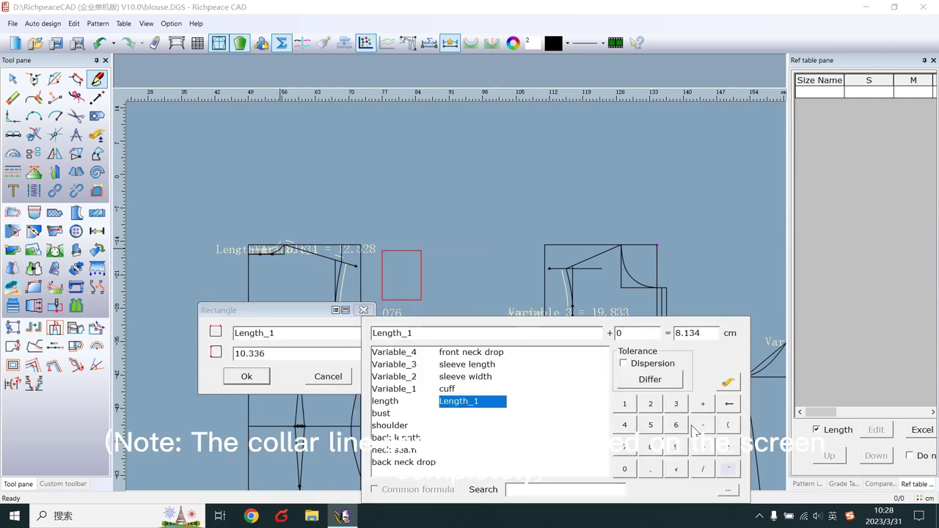
left_click(703, 404)
left_click(728, 384)
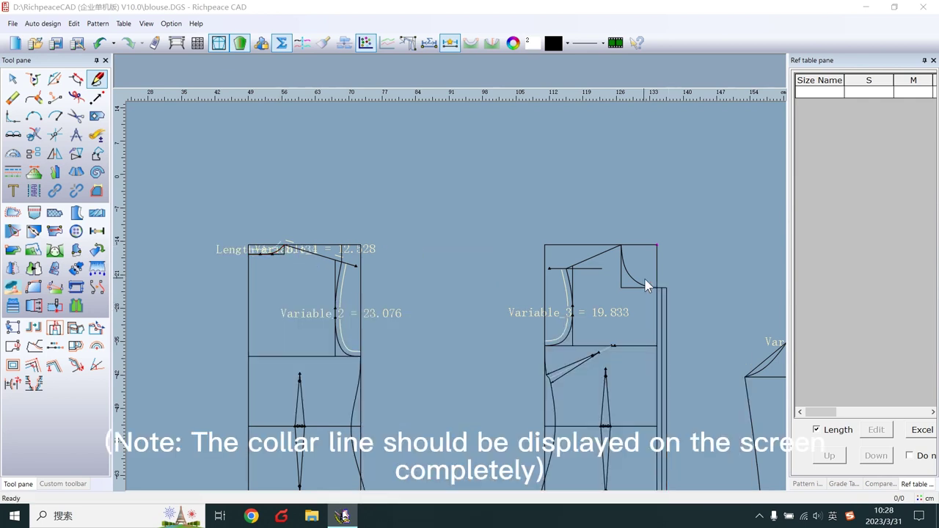
left_click(641, 287)
left_click(702, 404)
left_click(729, 385)
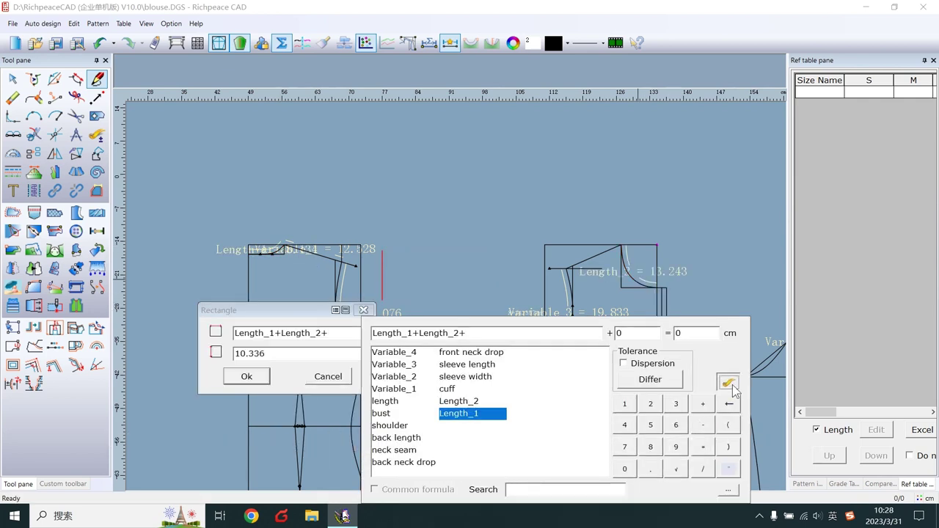
left_click(667, 290)
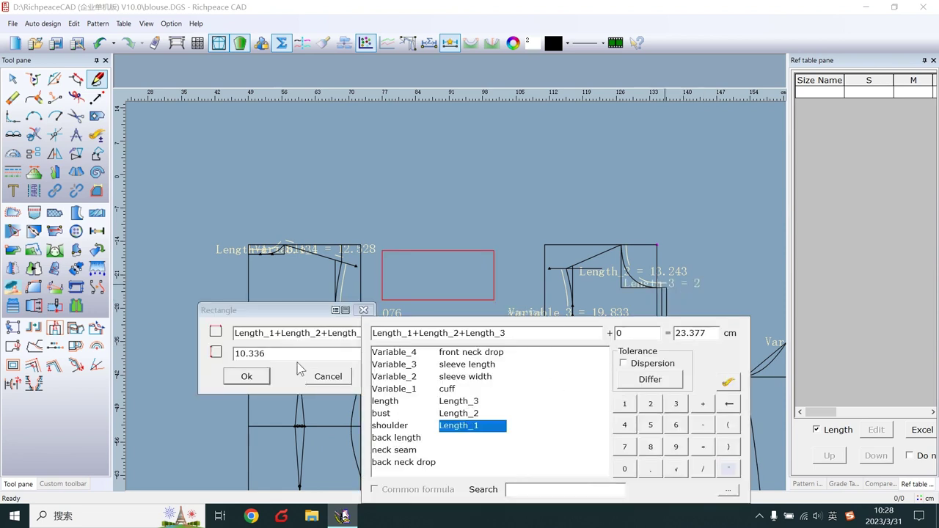
left_click(284, 355)
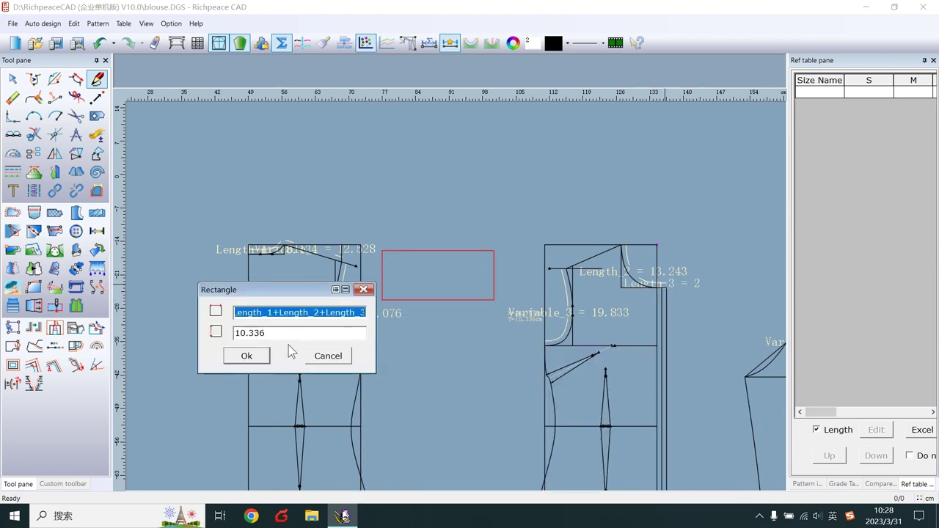
left_click(288, 331)
type("1")
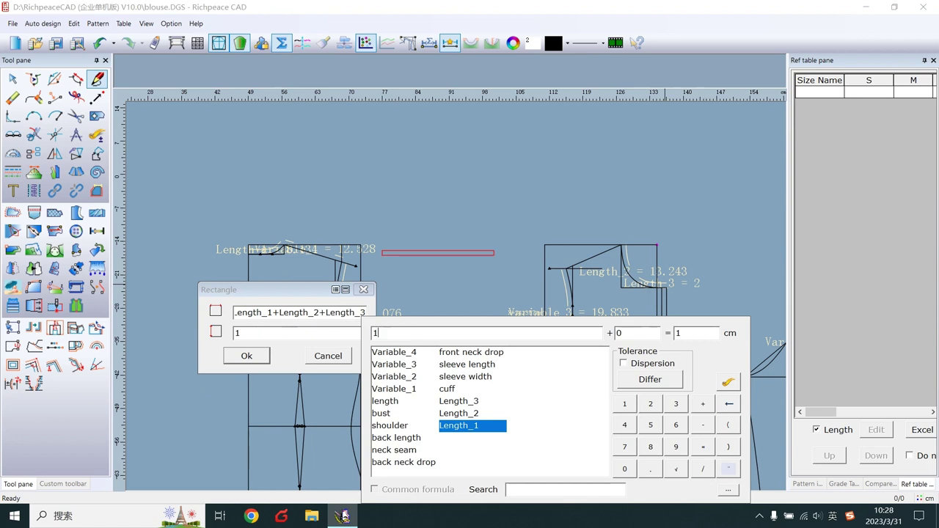
type("0")
left_click(248, 356)
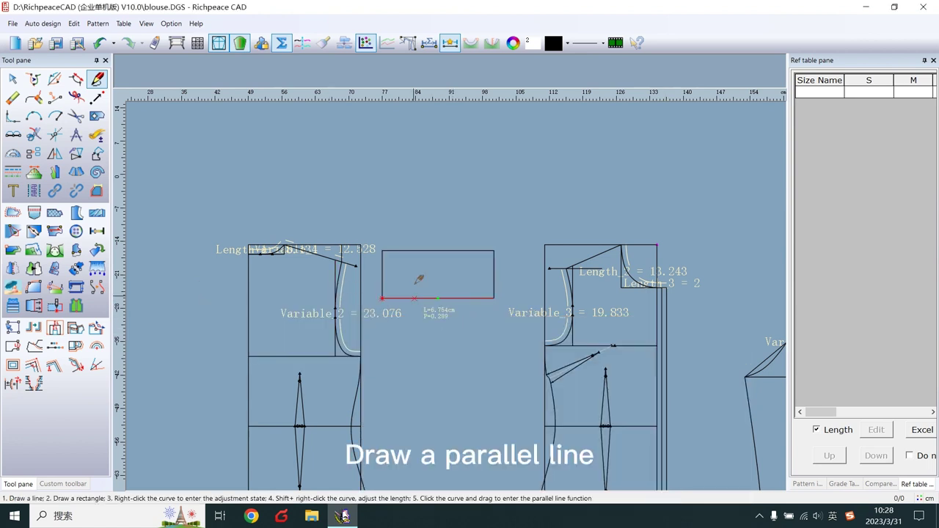
Add a line 2 cm in from the collar rectangle's bottom edge
left_click_drag(430, 298, 432, 292)
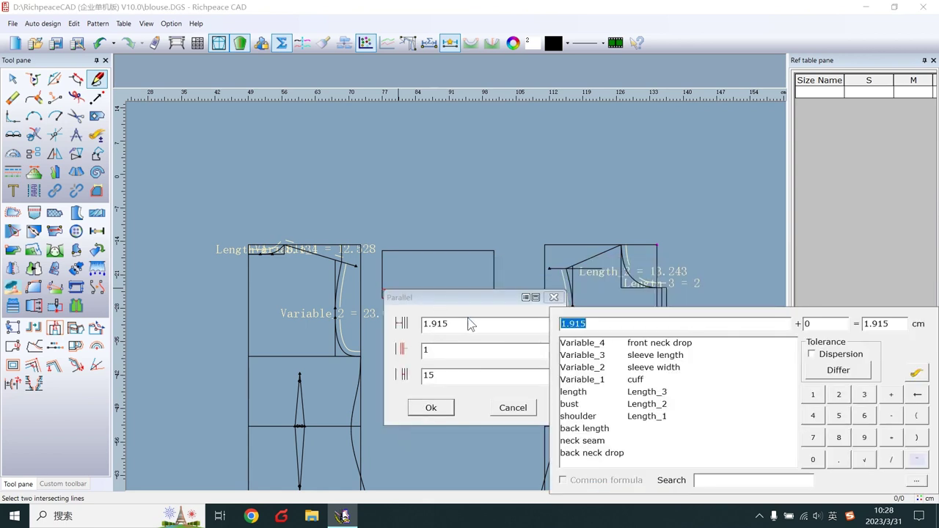
type("2")
left_click(431, 407)
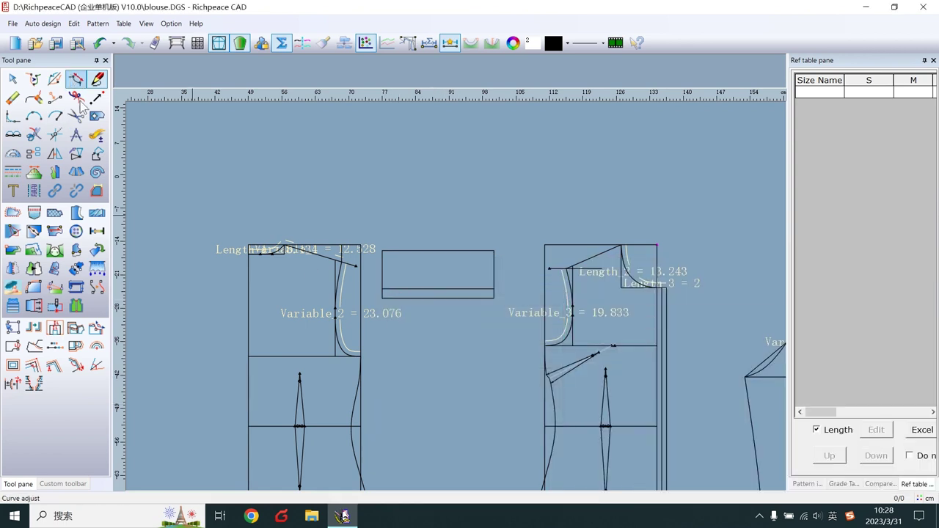
Divide the rectangle's bottom line into three and draw two vertical lines at the division points
left_click(20, 139)
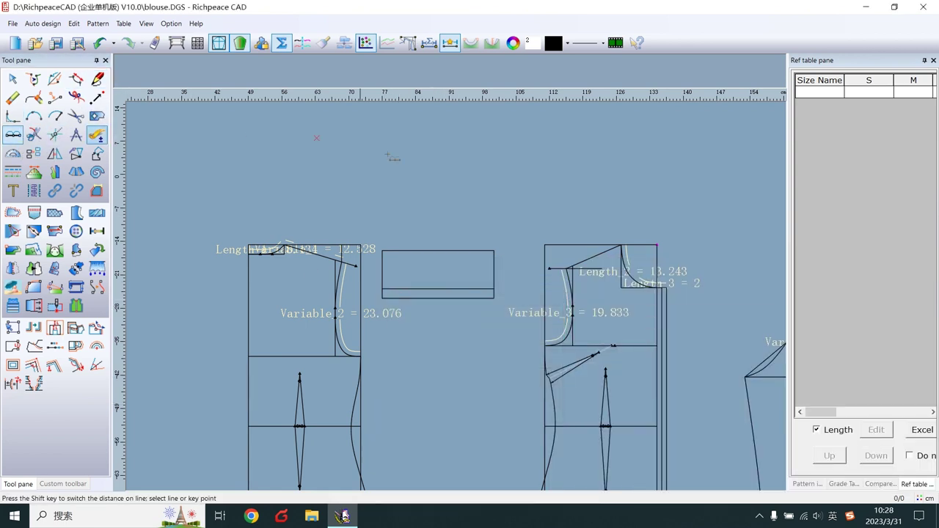
left_click(382, 291)
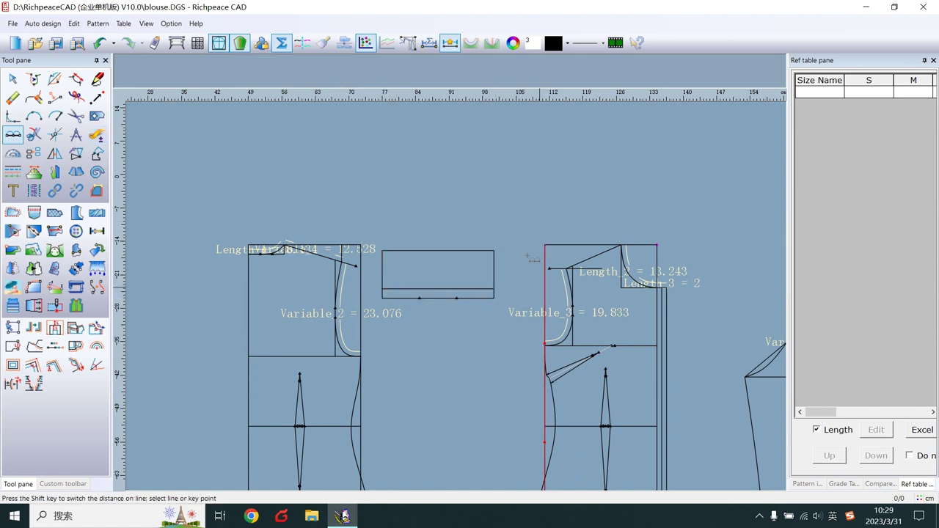
left_click(97, 79)
left_click(420, 298)
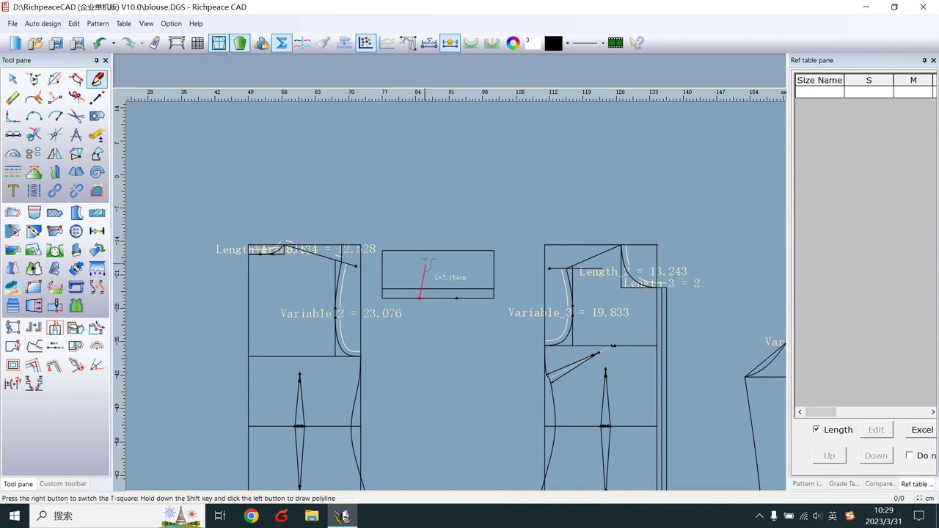
left_click(420, 251)
right_click(420, 251)
left_click(456, 298)
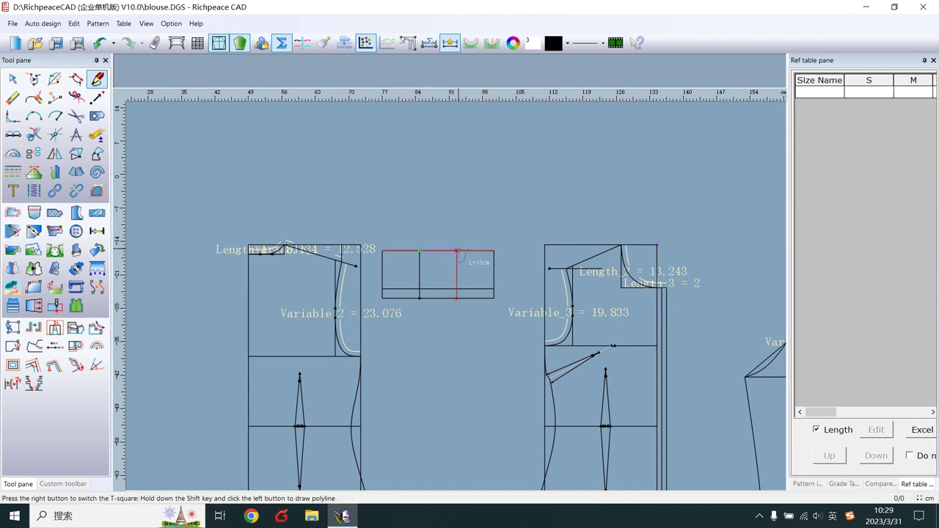
key("Escape")
left_click(455, 296)
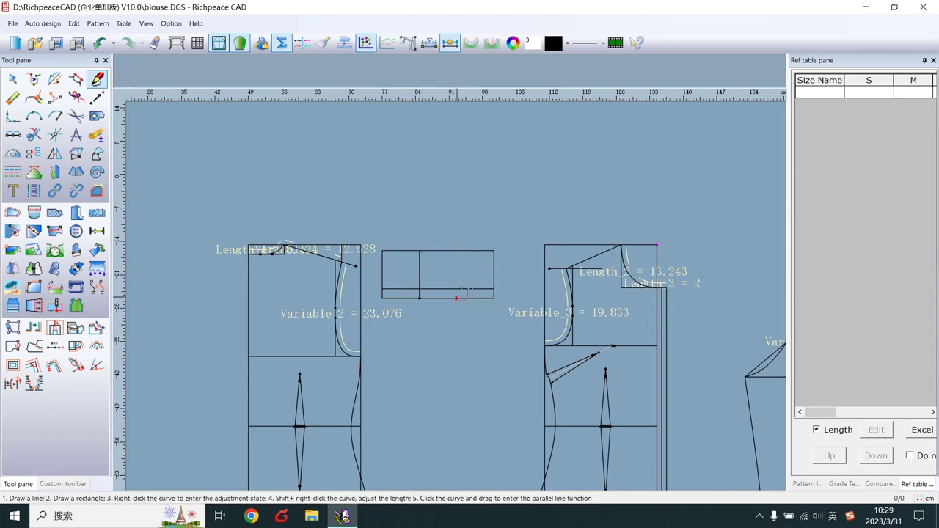
left_click(456, 251)
right_click(456, 251)
scroll(464, 290, "down", 2)
scroll(464, 291, "up", 1)
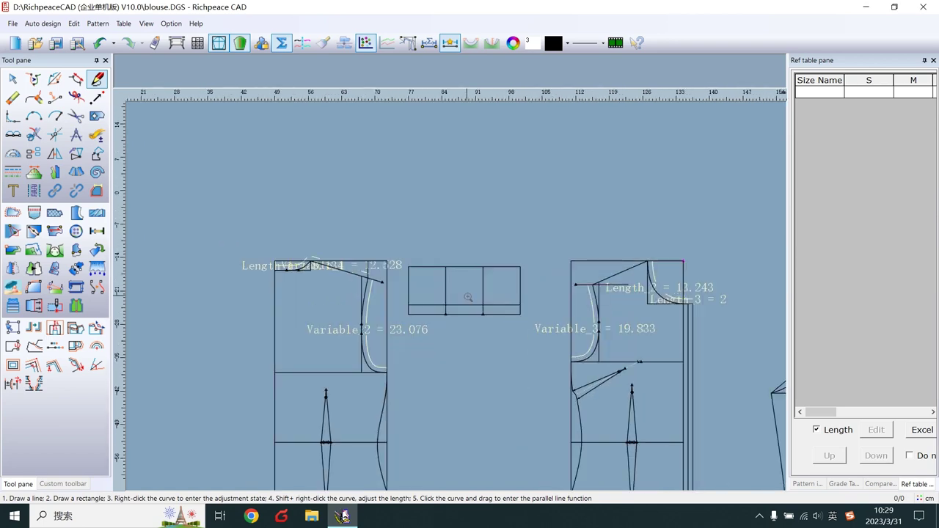
scroll(470, 292, "up", 2)
left_click(375, 311)
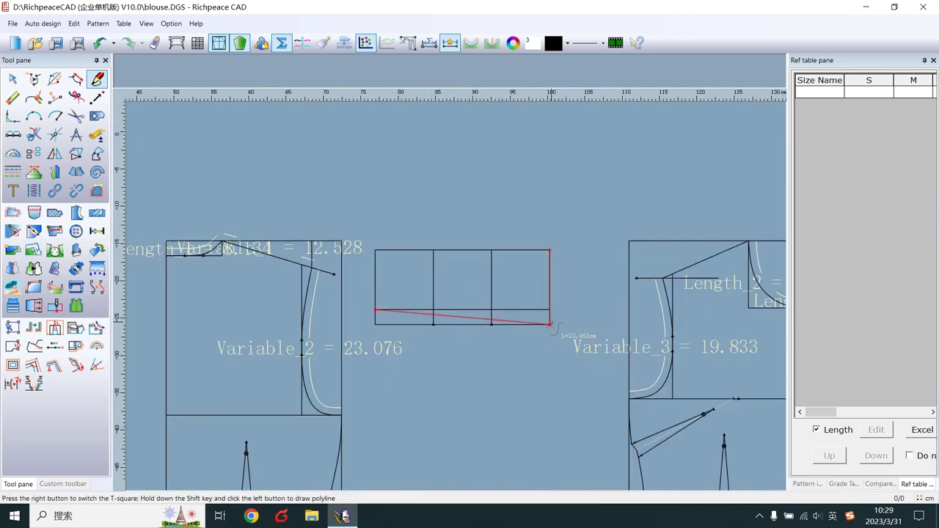
Draw a diagonal to the bottom-right corner and a line from the top-left corner dropping 3 cm at the right edge
left_click(550, 325)
right_click(541, 277)
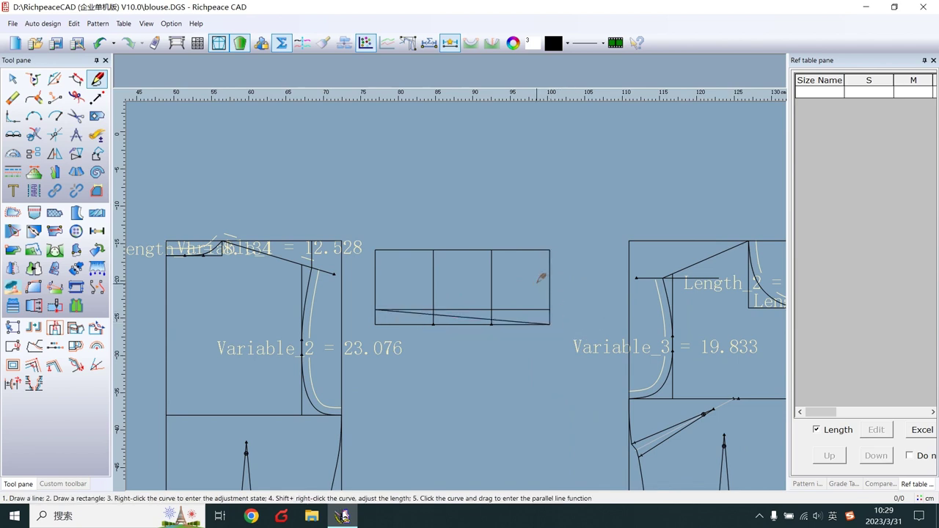
left_click(375, 250)
left_click(561, 279)
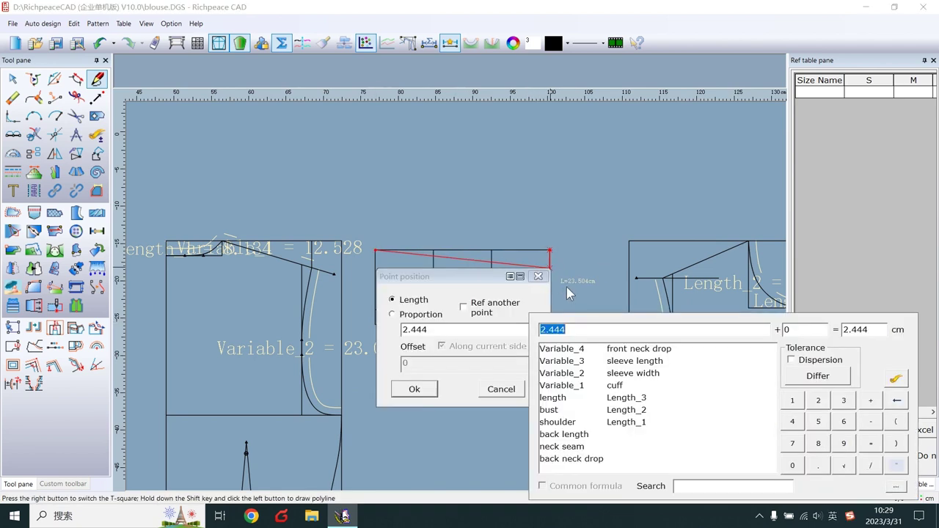
type("3")
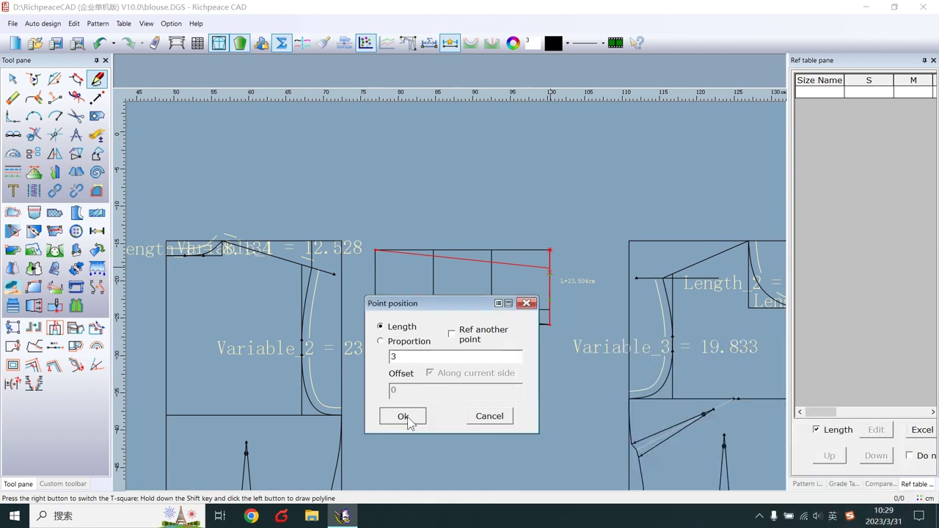
left_click(403, 416)
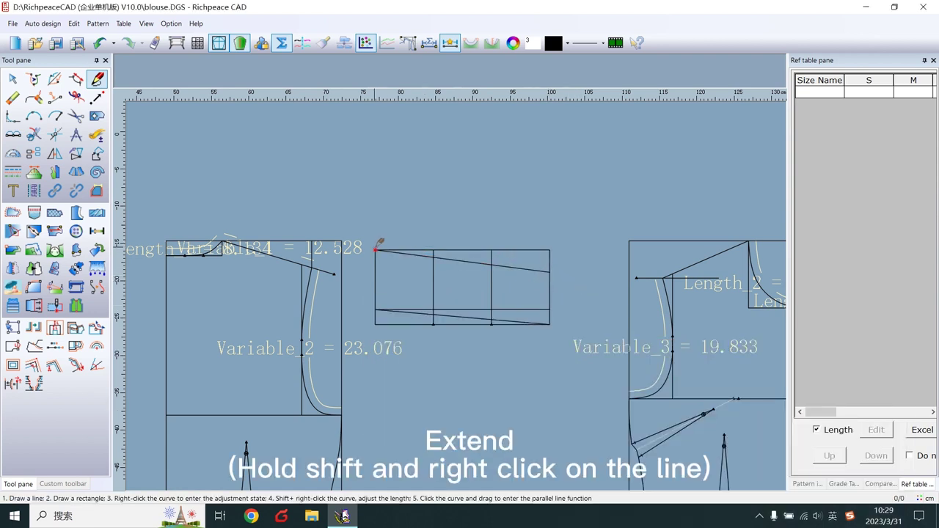
Lengthen the upper slanted line by 1.5 cm using Curve Adjust's increment option
right_click(550, 272, "shift")
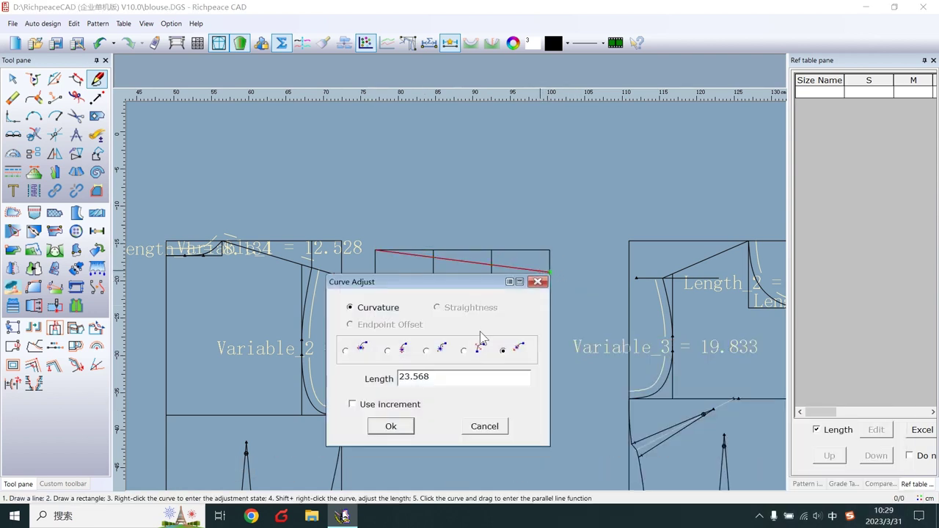
left_click(381, 406)
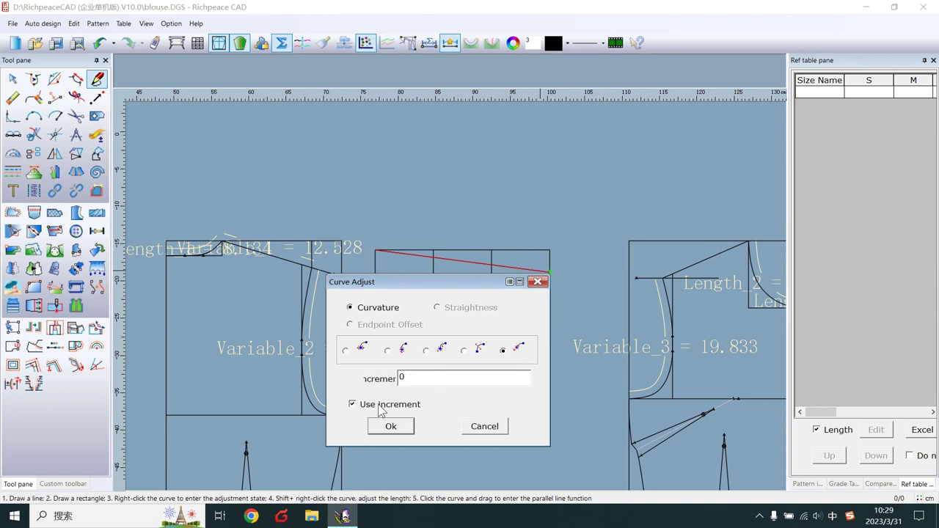
double_click(416, 380)
type("1")
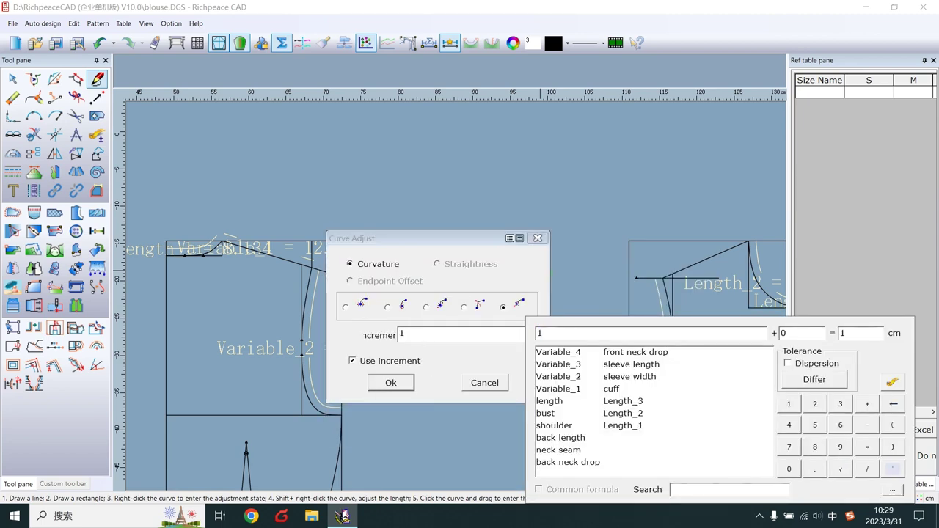
type(".5")
left_click(352, 360)
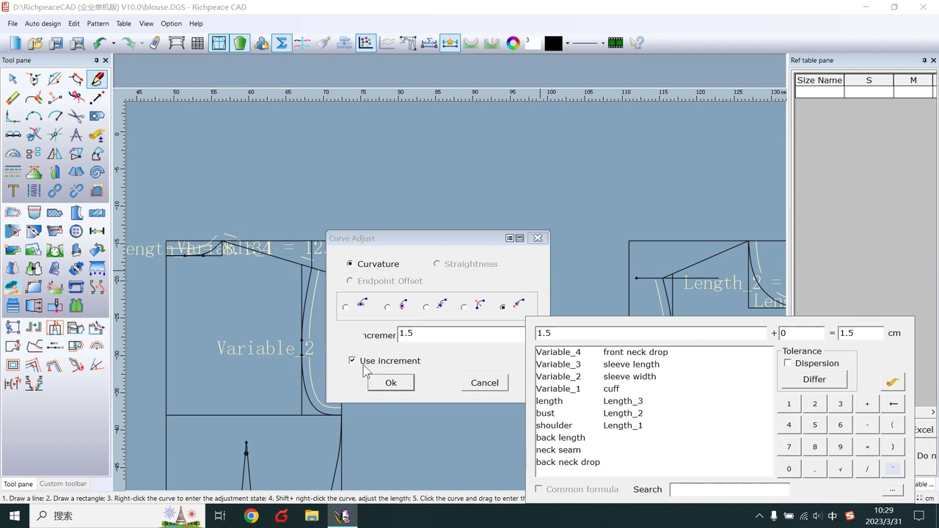
left_click(400, 384)
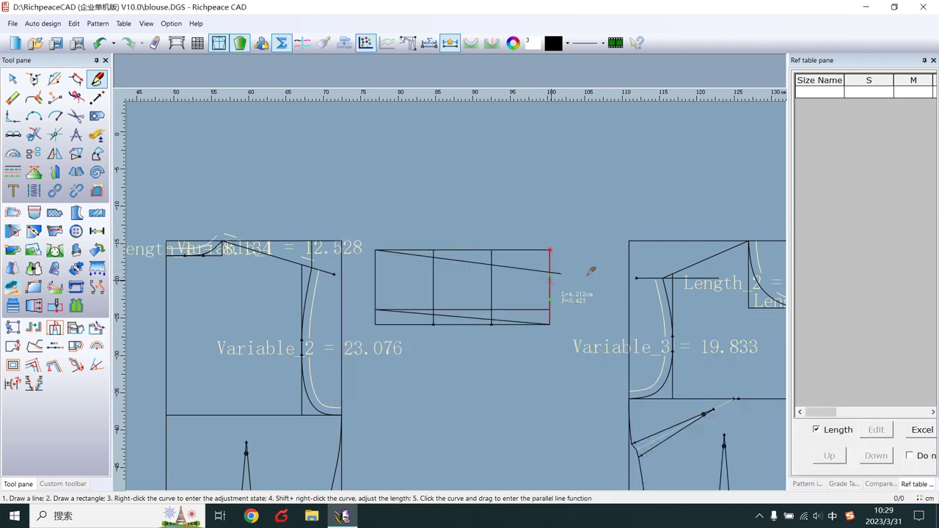
Join the bottom-right corner to the lengthened line's end to close the collar
left_click(551, 323)
left_click(561, 274)
right_click(592, 253)
scroll(477, 287, "down", 1)
scroll(477, 287, "up", 1)
scroll(484, 272, "up", 1)
Bend the upper slanted line slightly and shape the lower line into a gentle S-curve
right_click(484, 250)
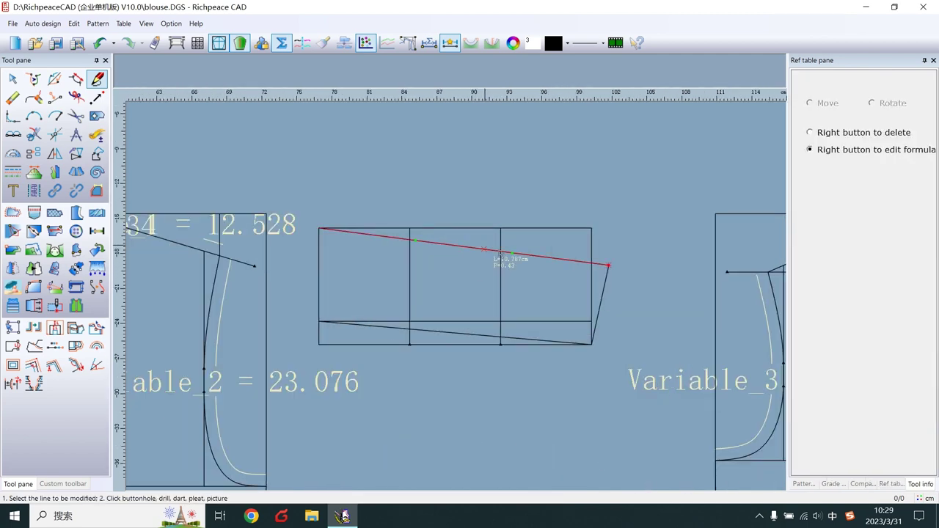
mouse_move(484, 251)
left_mouse_down()
mouse_move(478, 242)
mouse_move(476, 252)
left_mouse_up()
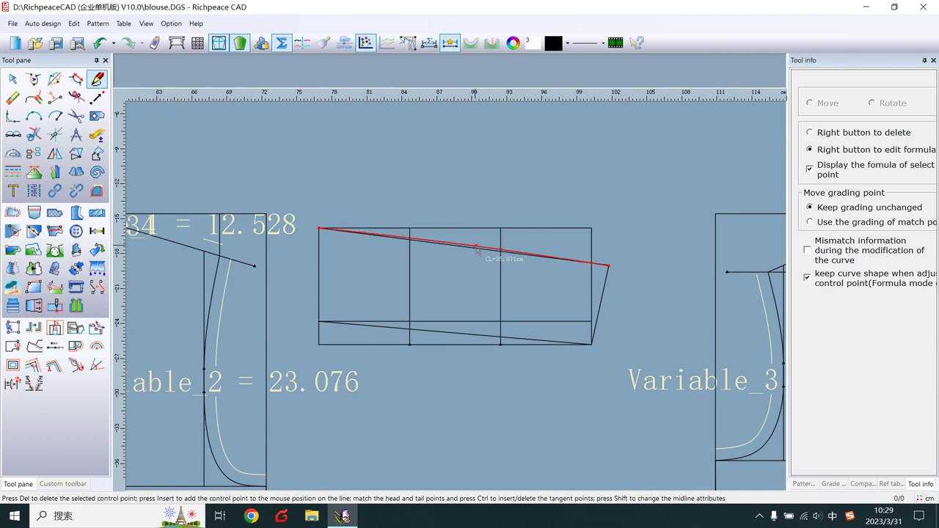
left_click(411, 329)
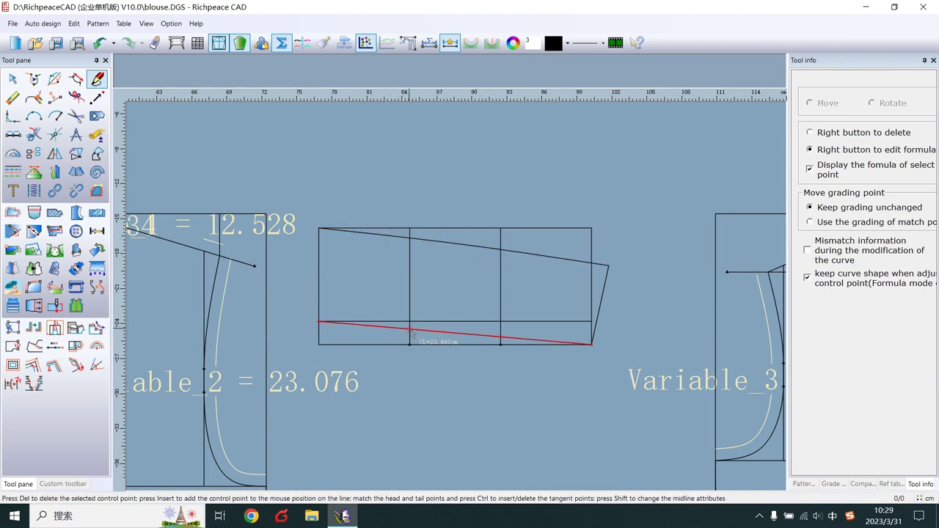
left_click_drag(411, 328, 410, 322)
scroll(411, 323, "down", 1)
scroll(441, 308, "up", 1)
scroll(455, 299, "up", 1)
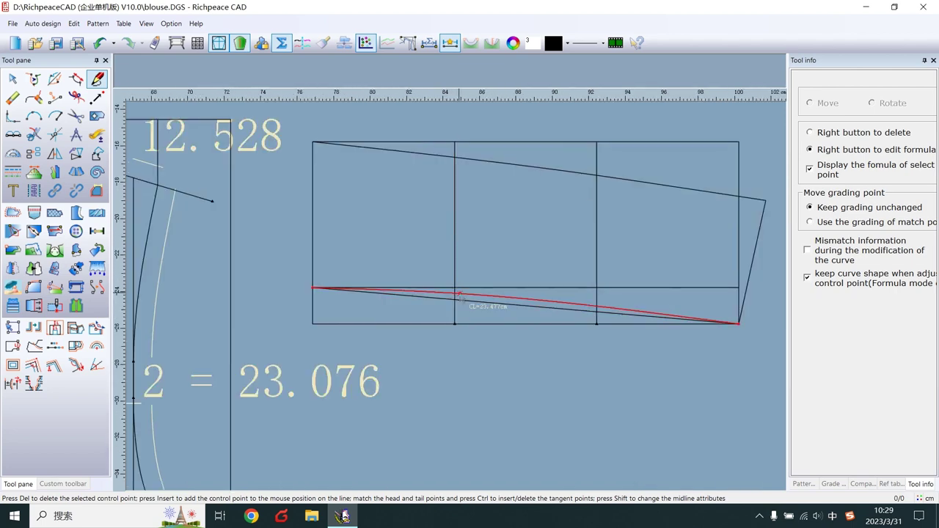
left_click_drag(460, 297, 451, 292)
scroll(457, 290, "down", 3)
scroll(452, 295, "up", 4)
scroll(452, 296, "up", 2)
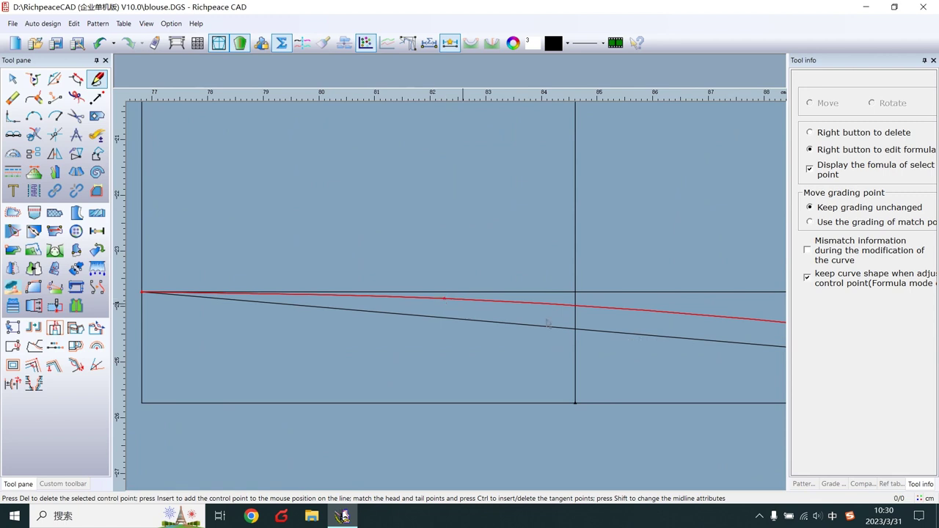
scroll(452, 292, "down", 4)
left_click_drag(536, 301, 518, 307)
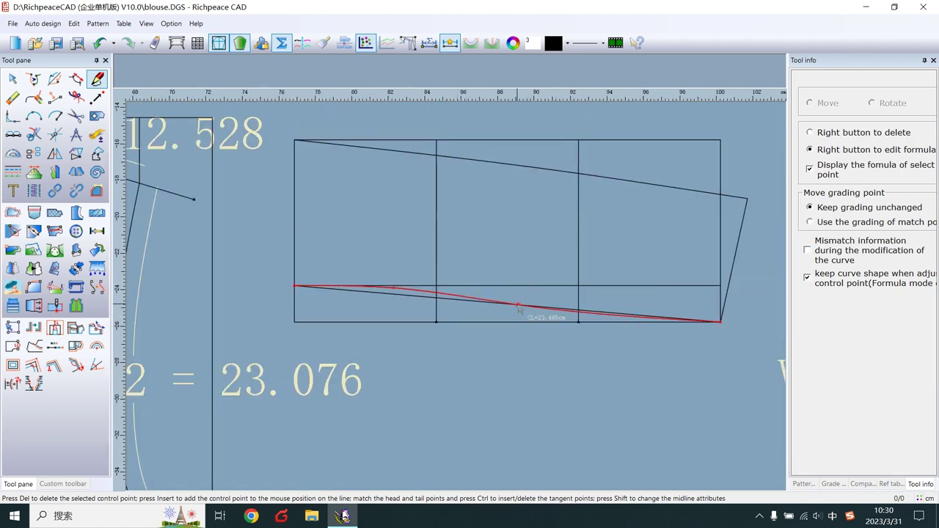
left_click_drag(621, 315, 618, 321)
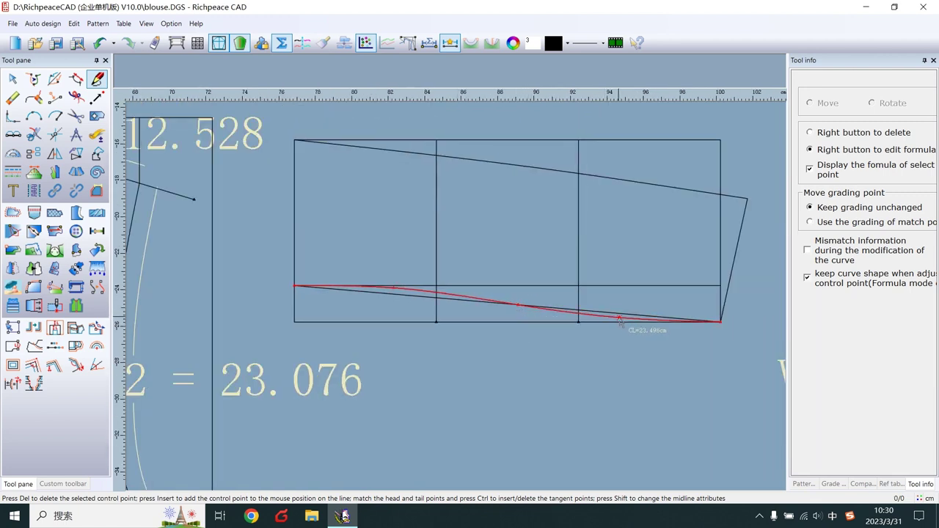
right_click(646, 249)
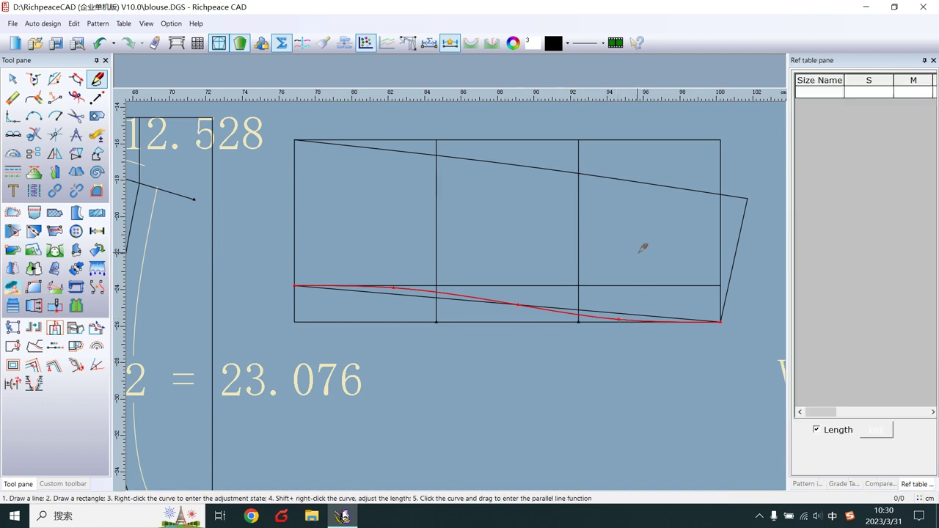
right_click(576, 374)
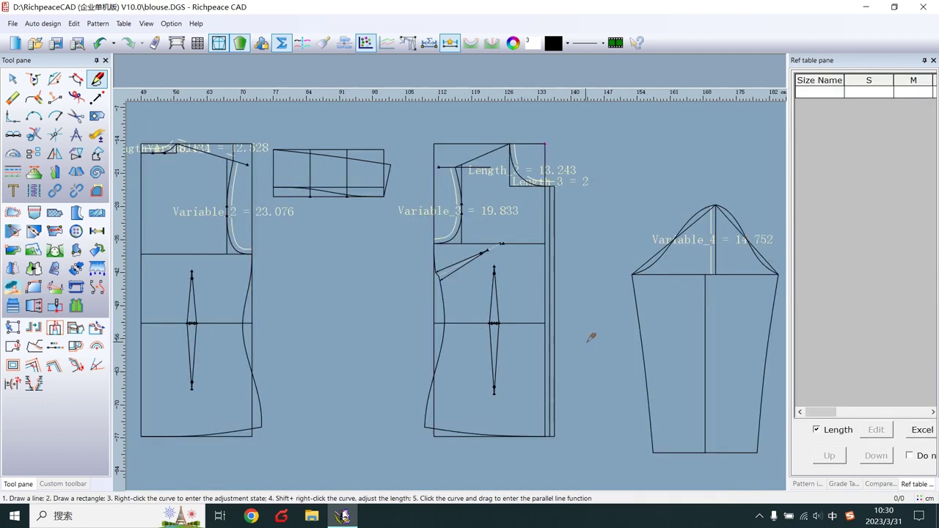